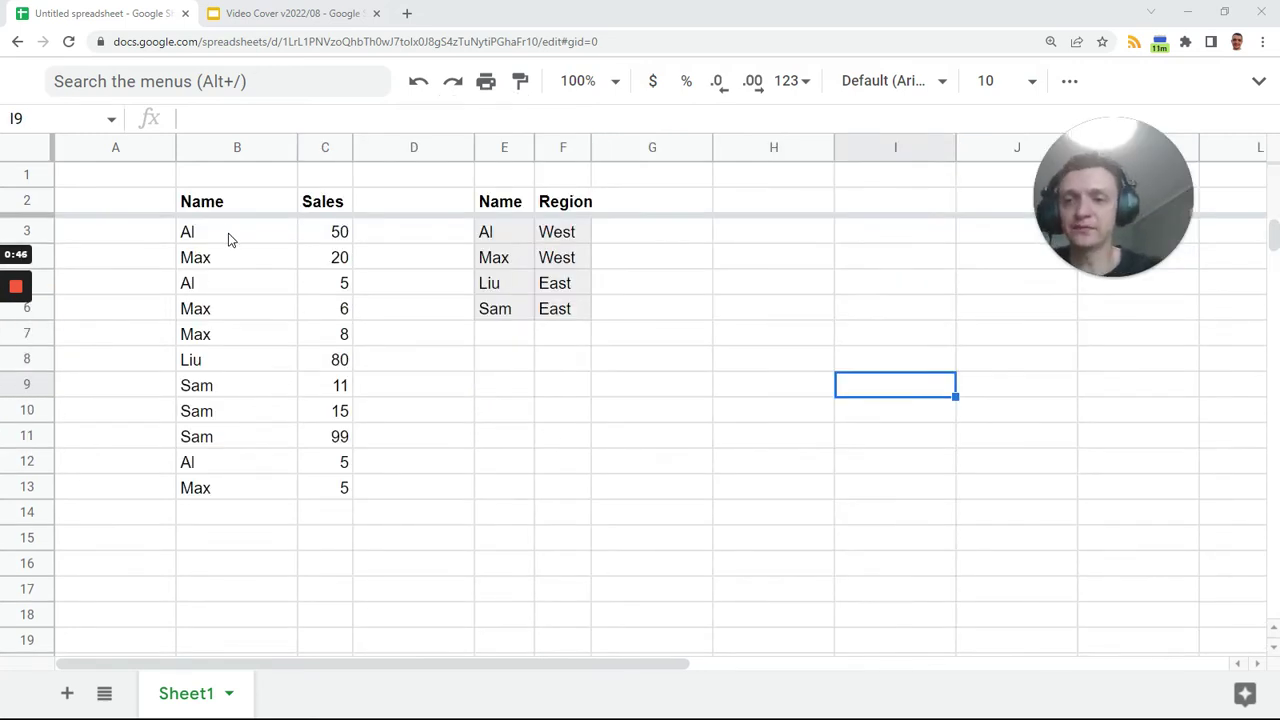
Review the names in column B and the Name/Region reference table
{"action": "left_click_drag", "start_coordinate": [228, 238], "coordinate": [234, 418]}
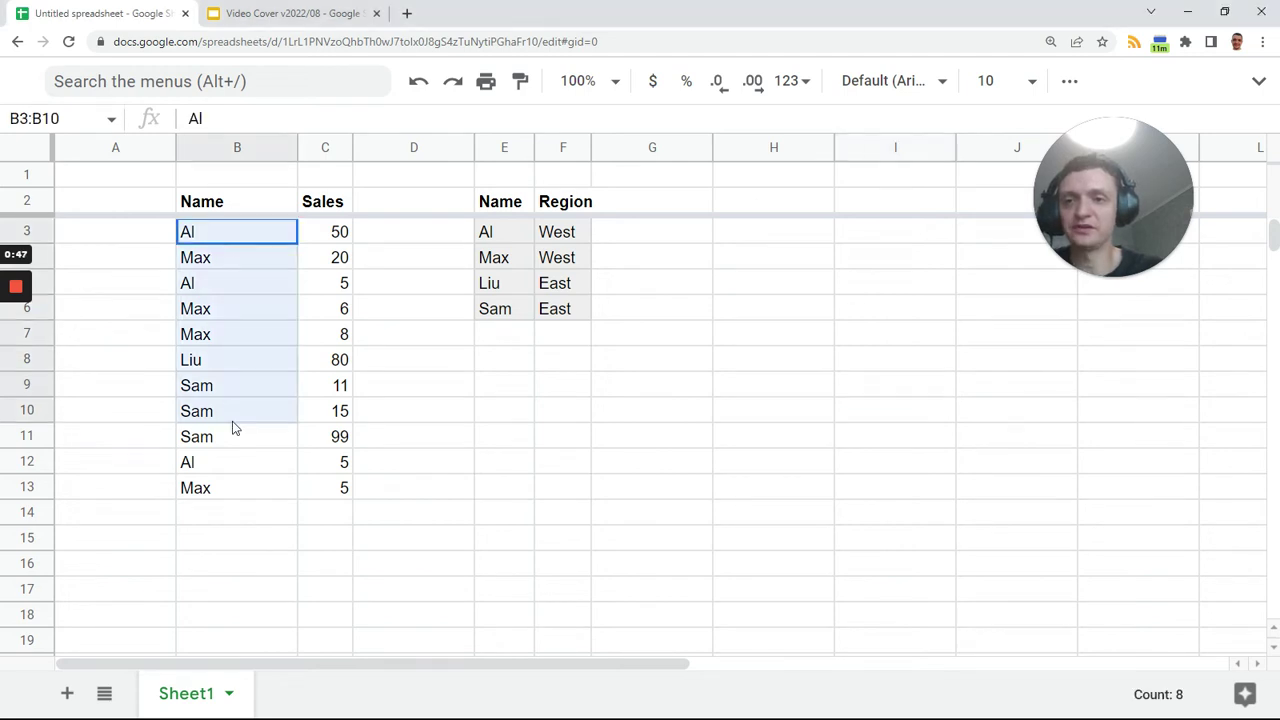
{"action": "left_click", "coordinate": [330, 288]}
{"action": "mouse_move", "coordinate": [490, 231]}
{"action": "left_mouse_down"}
{"action": "mouse_move", "coordinate": [550, 232]}
{"action": "mouse_move", "coordinate": [555, 262]}
{"action": "left_mouse_up"}
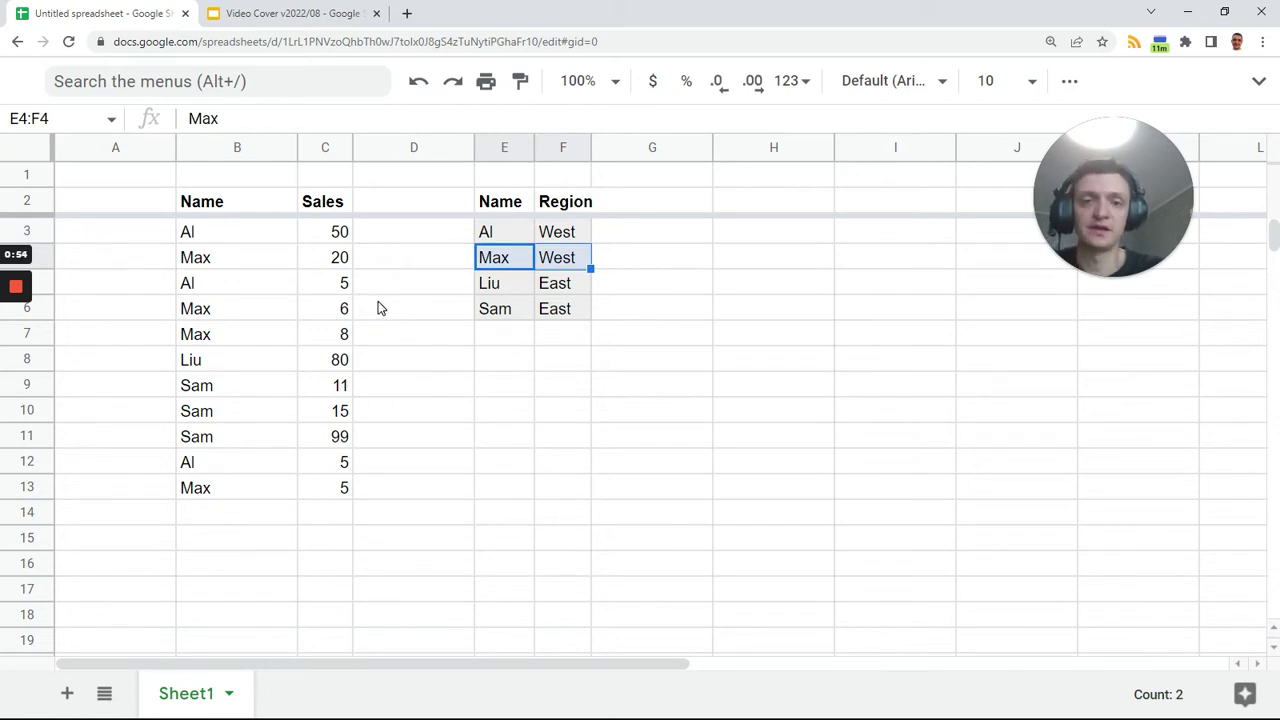
Start a FILTER in H3 returning the array {B3:B,C3:C} of names and sales
{"action": "left_click", "coordinate": [753, 241]}
{"action": "type", "text": "="}
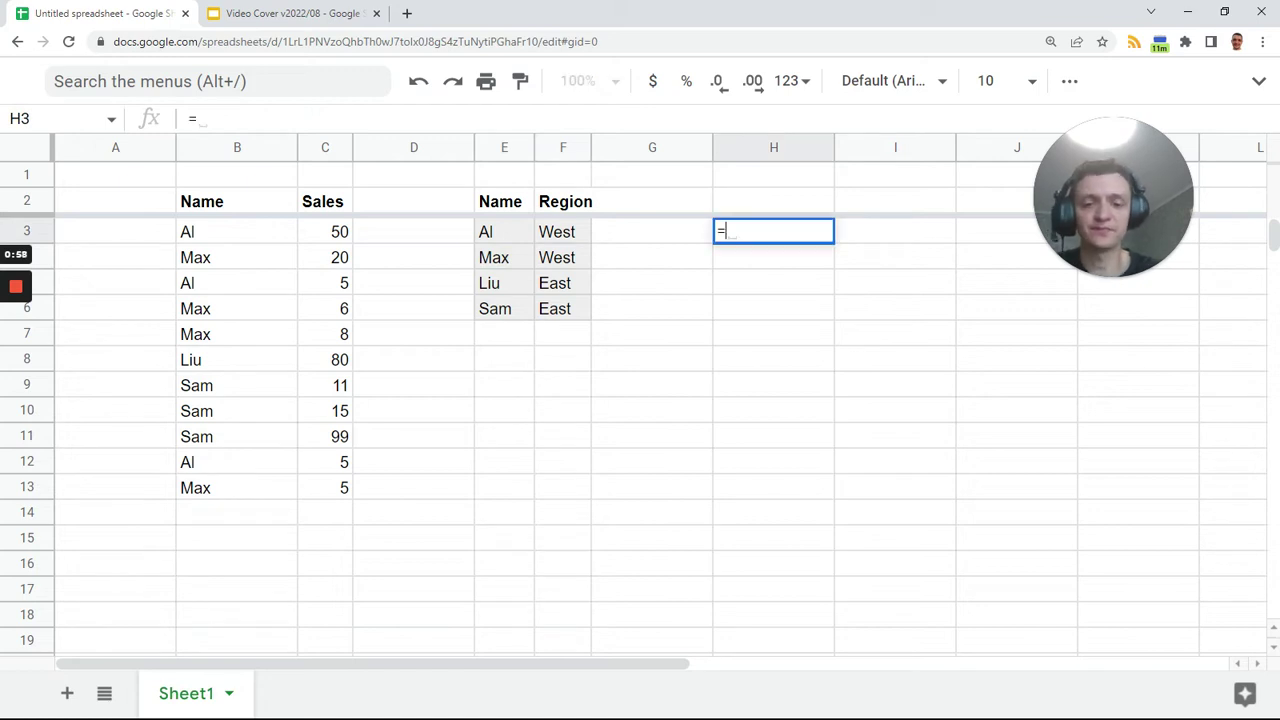
{"action": "type", "text": "FIL"}
{"action": "key", "text": "Tab"}
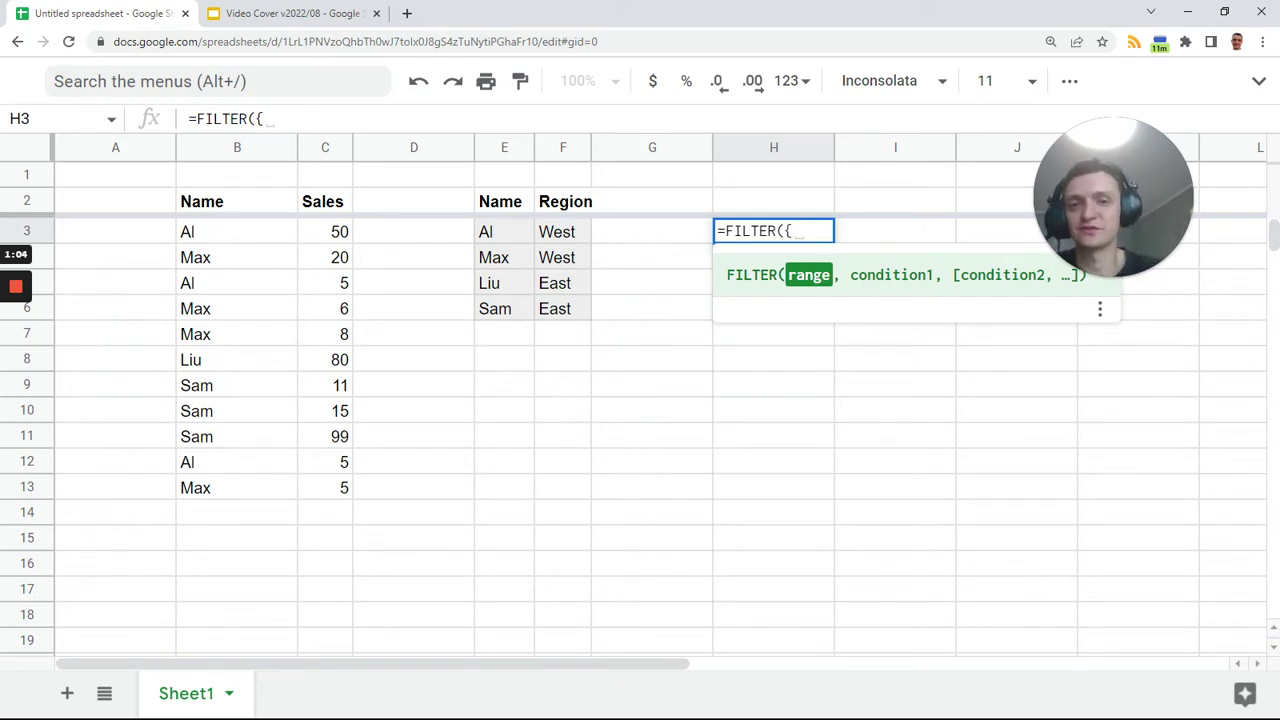
{"action": "left_click_drag", "start_coordinate": [237, 231], "coordinate": [245, 343]}
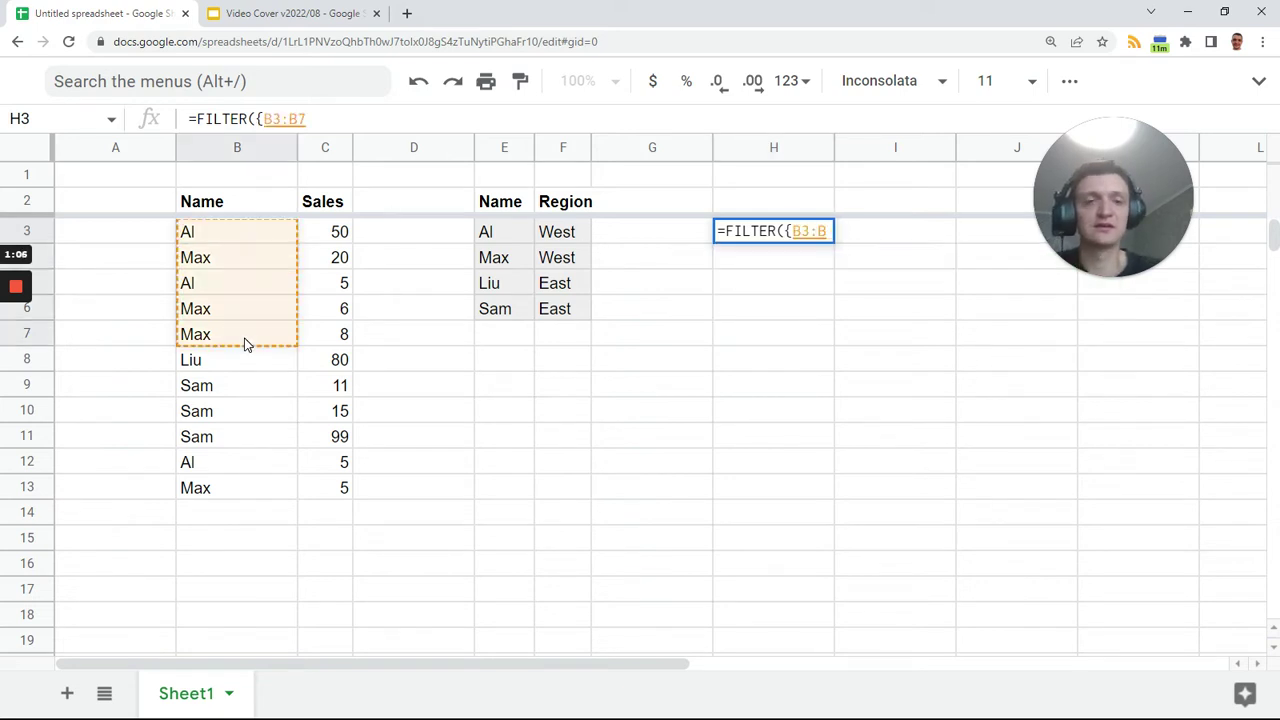
{"action": "key", "text": "BackSpace"}
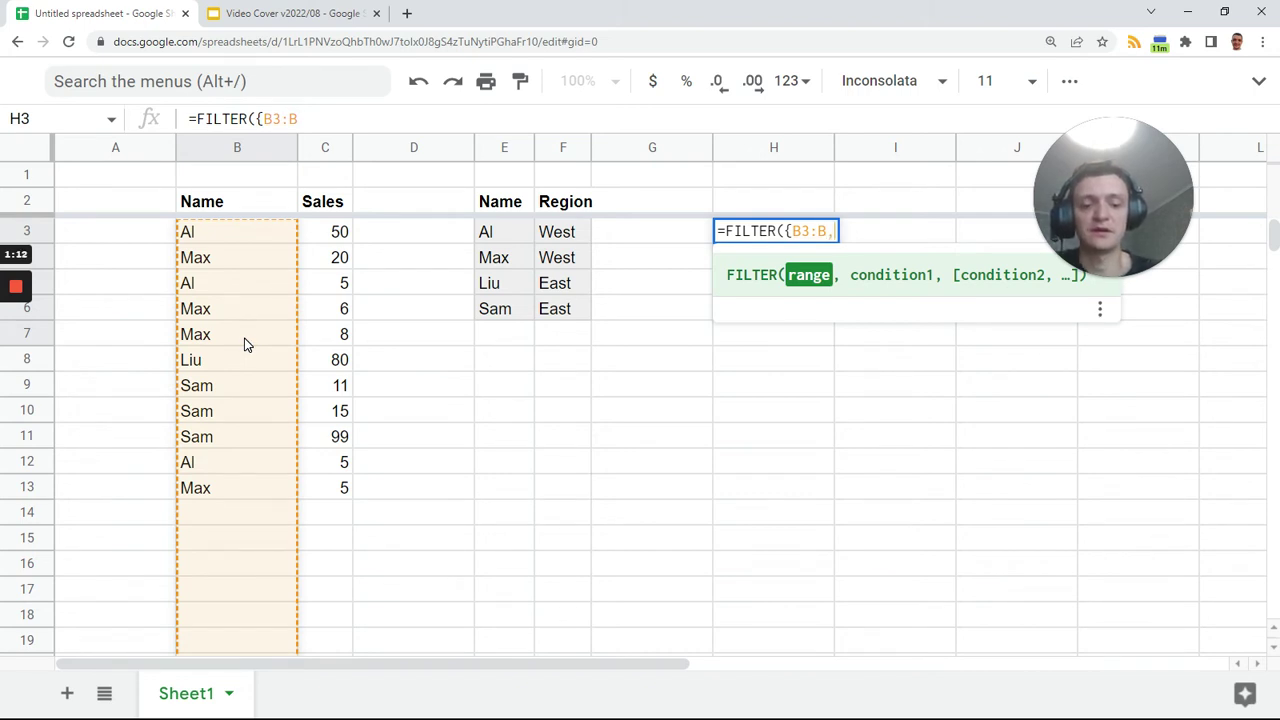
{"action": "type", "text": ","}
{"action": "left_click_drag", "start_coordinate": [340, 236], "coordinate": [345, 290]}
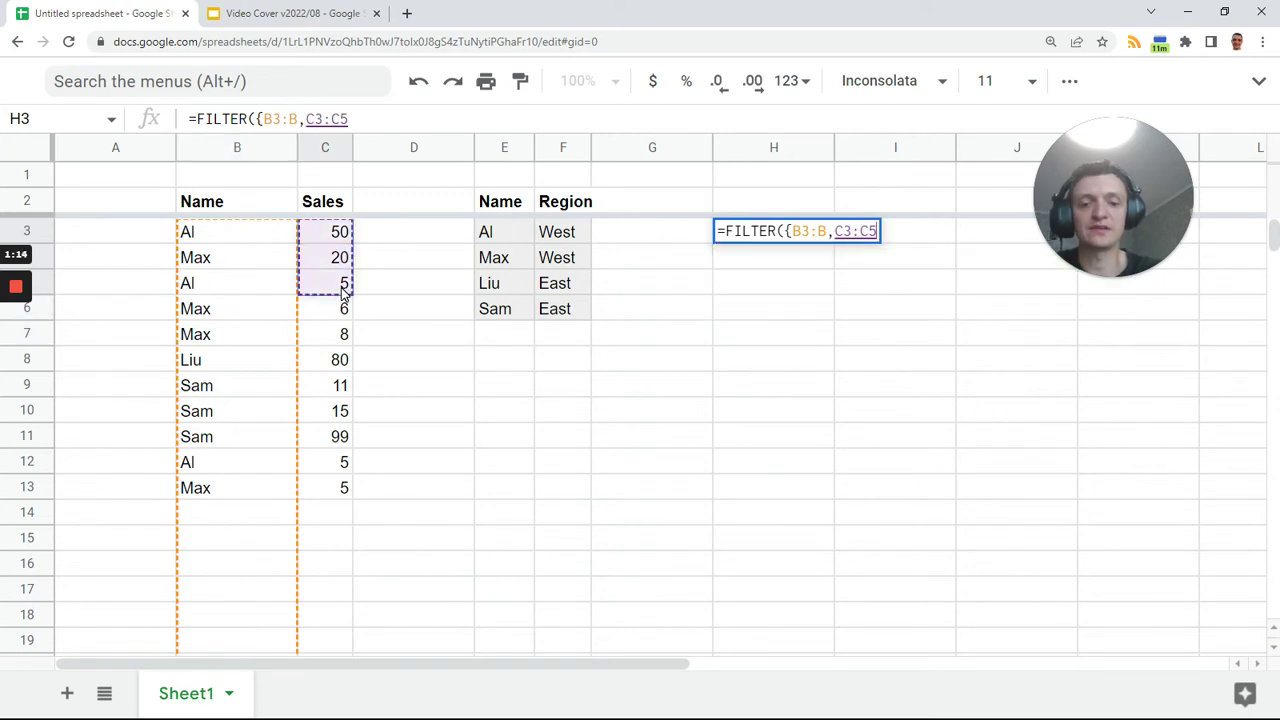
{"action": "key", "text": "BackSpace"}
Add the condition C3:C>0 and commit the FILTER formula
{"action": "type", "text": "}"}
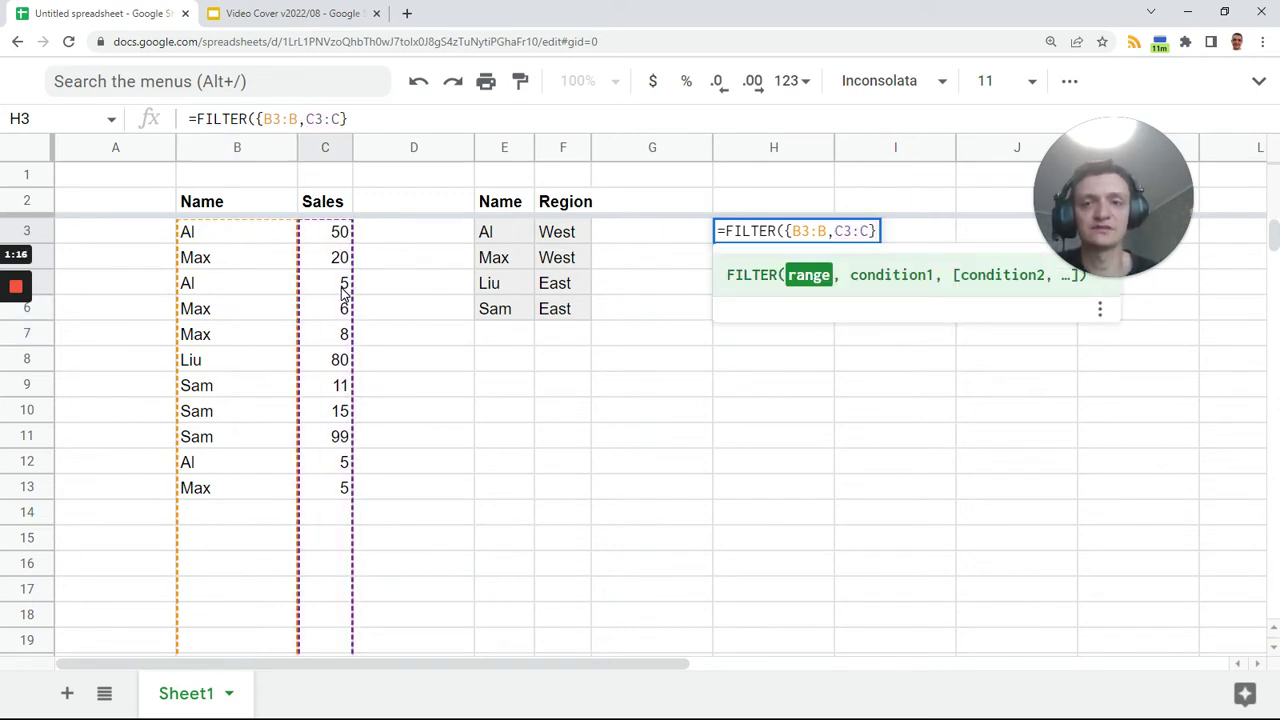
{"action": "type", "text": ","}
{"action": "left_click_drag", "start_coordinate": [340, 231], "coordinate": [334, 275]}
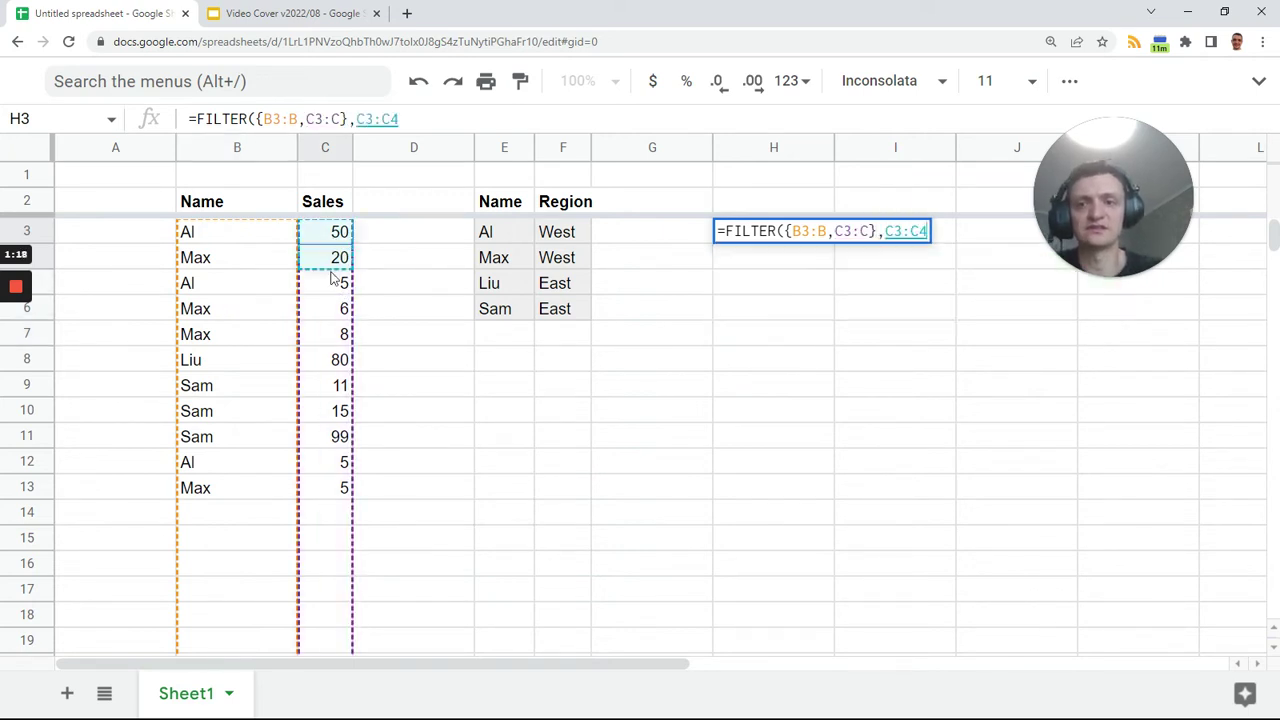
{"action": "key", "text": "BackSpace"}
{"action": "type", "text": ">0"}
{"action": "key", "text": "Return"}
{"action": "key", "text": "Up"}
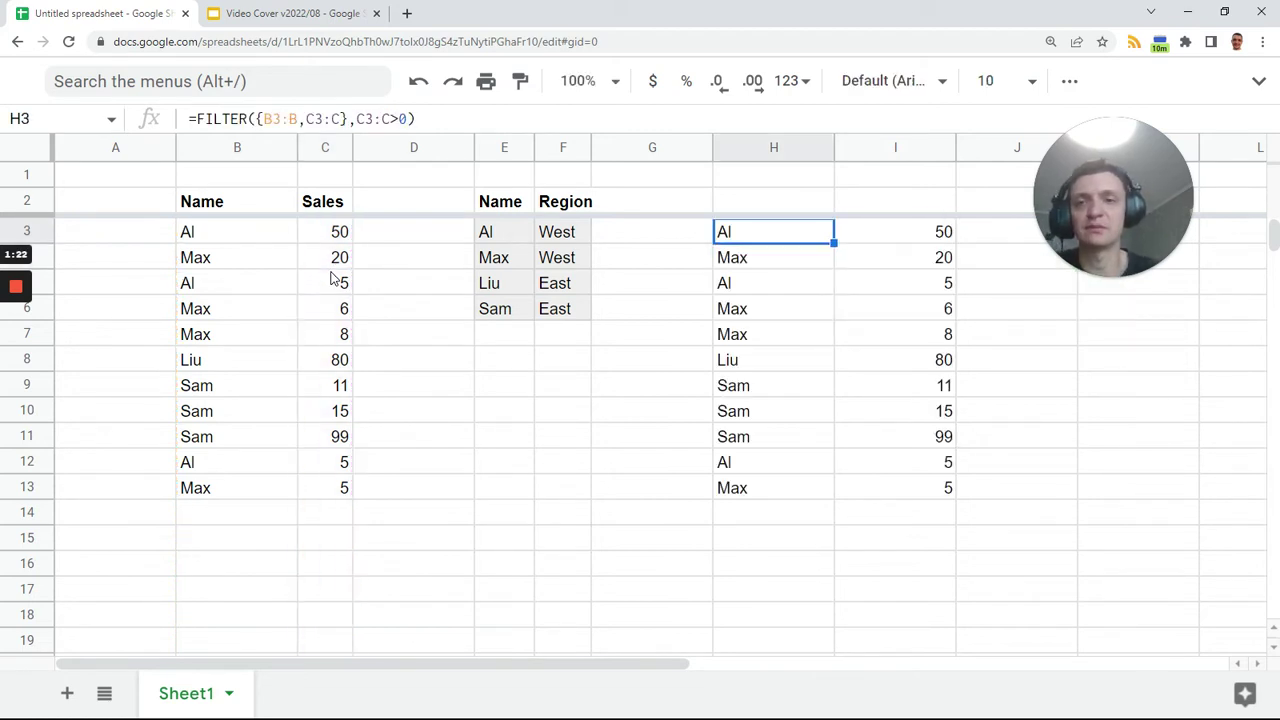
Replace the names reference in H3's FILTER with a VLOOKUP of B3:B
{"action": "double_click", "coordinate": [271, 120]}
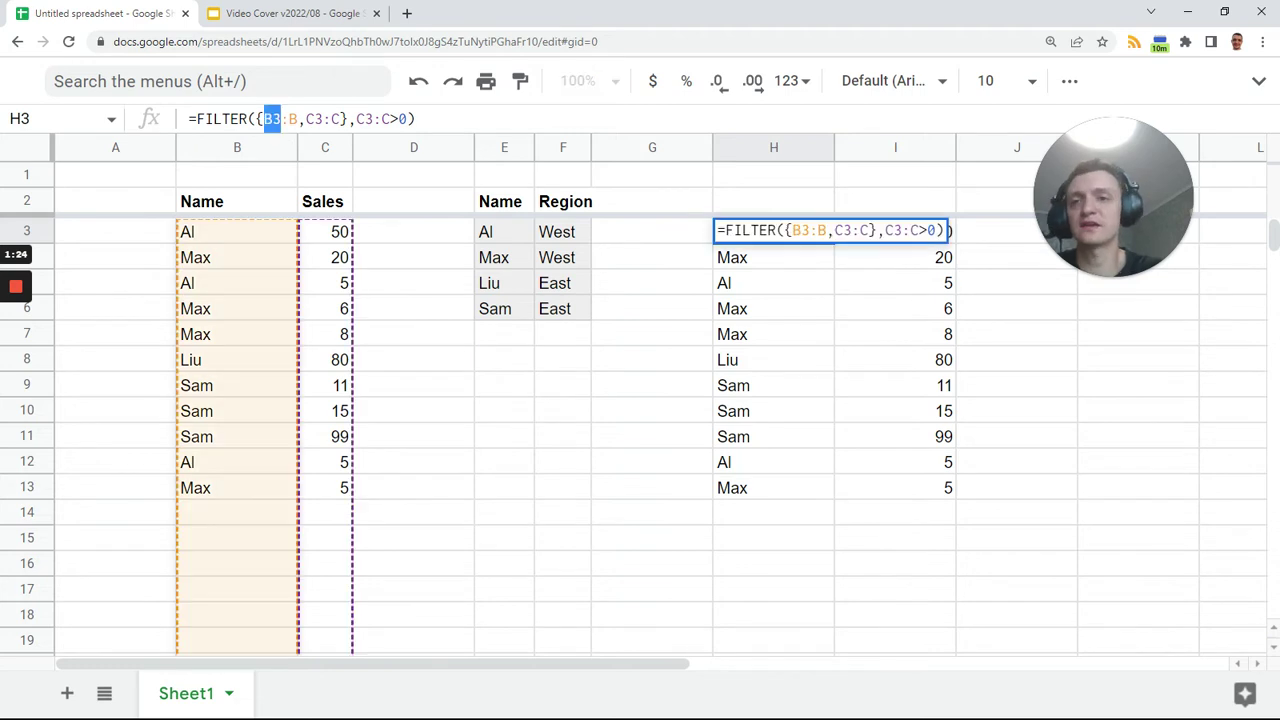
{"action": "key", "text": "shift+Right"}
{"action": "key", "text": "shift+Right"}
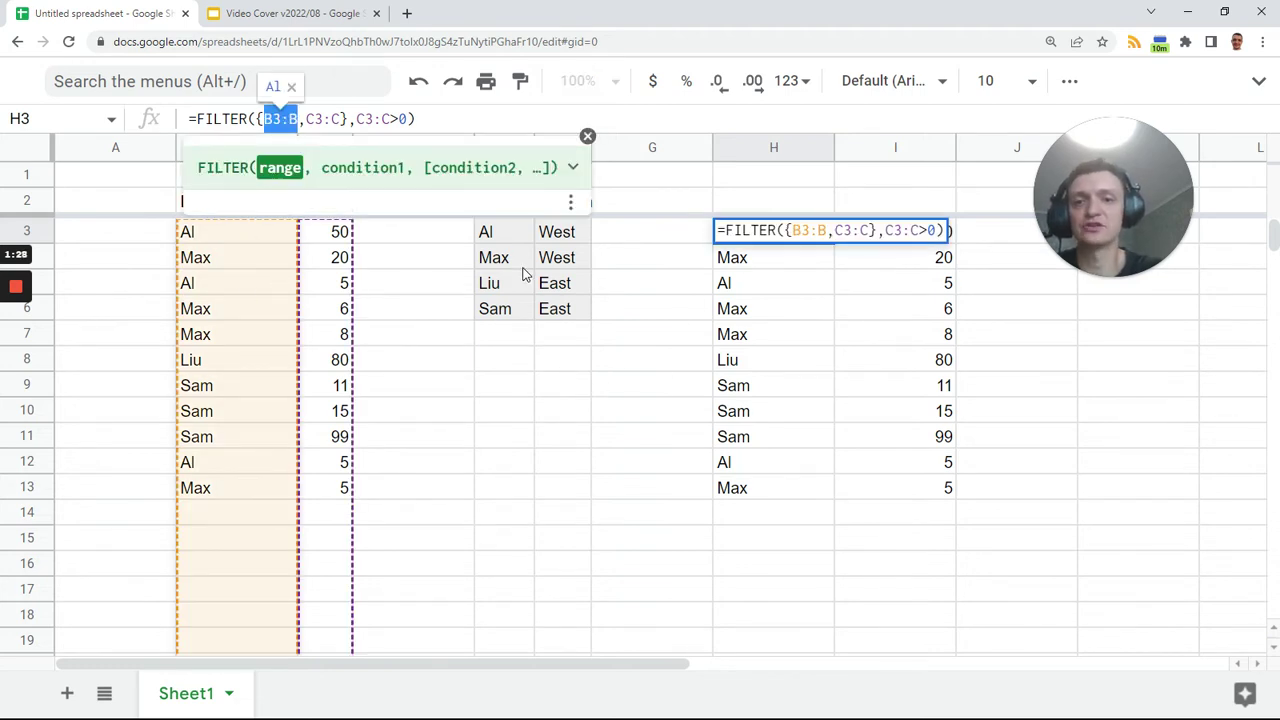
{"action": "key", "text": "BackSpace"}
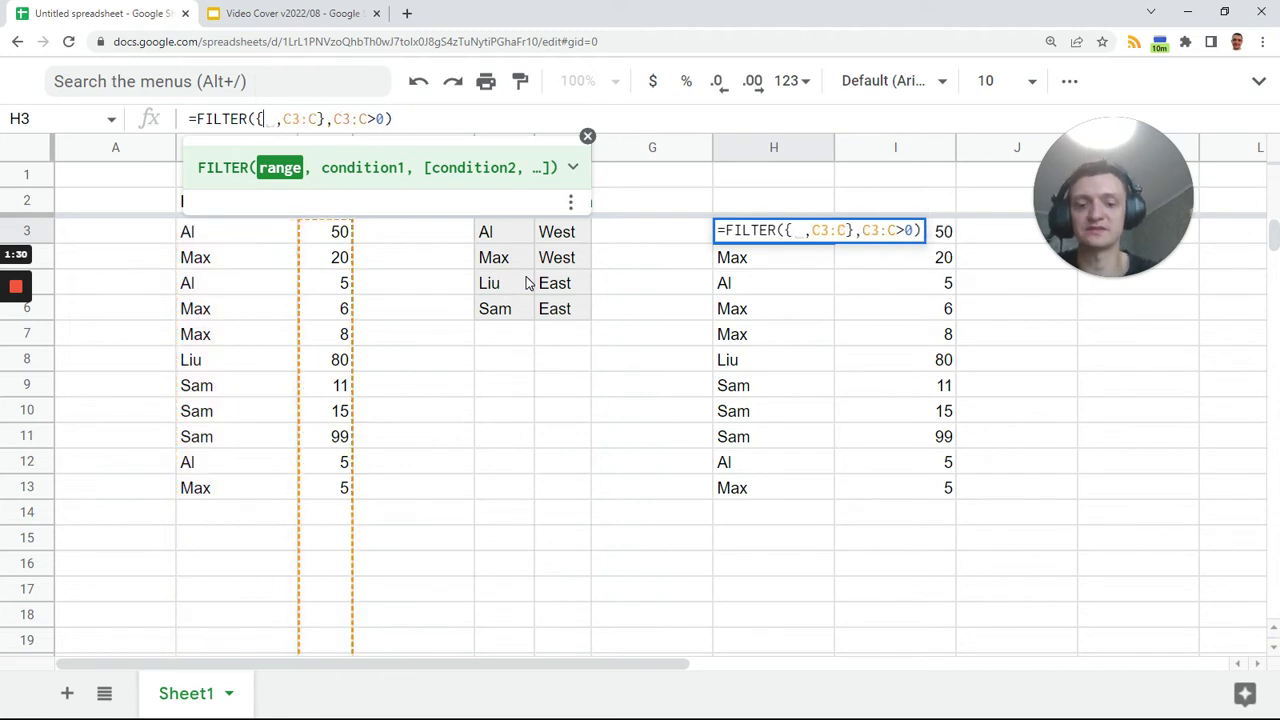
{"action": "type", "text": "vl"}
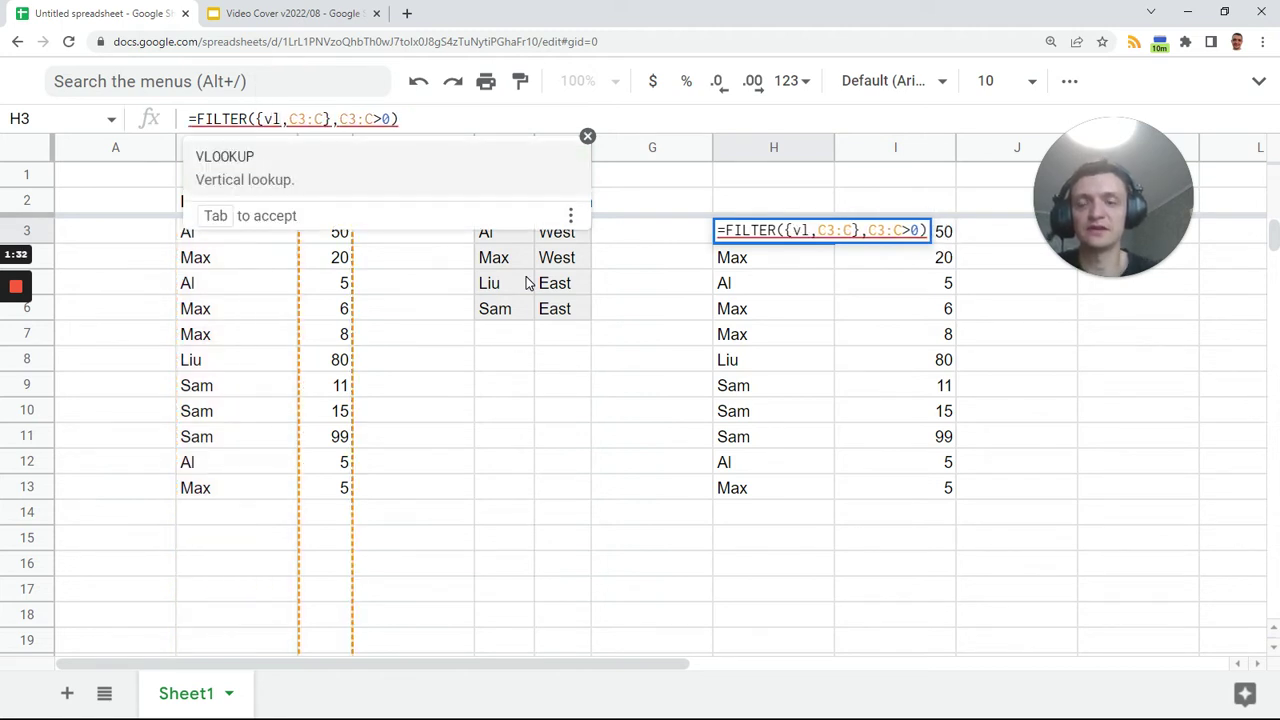
{"action": "left_click", "coordinate": [270, 172]}
{"action": "type", "text": "B3:B,{"}
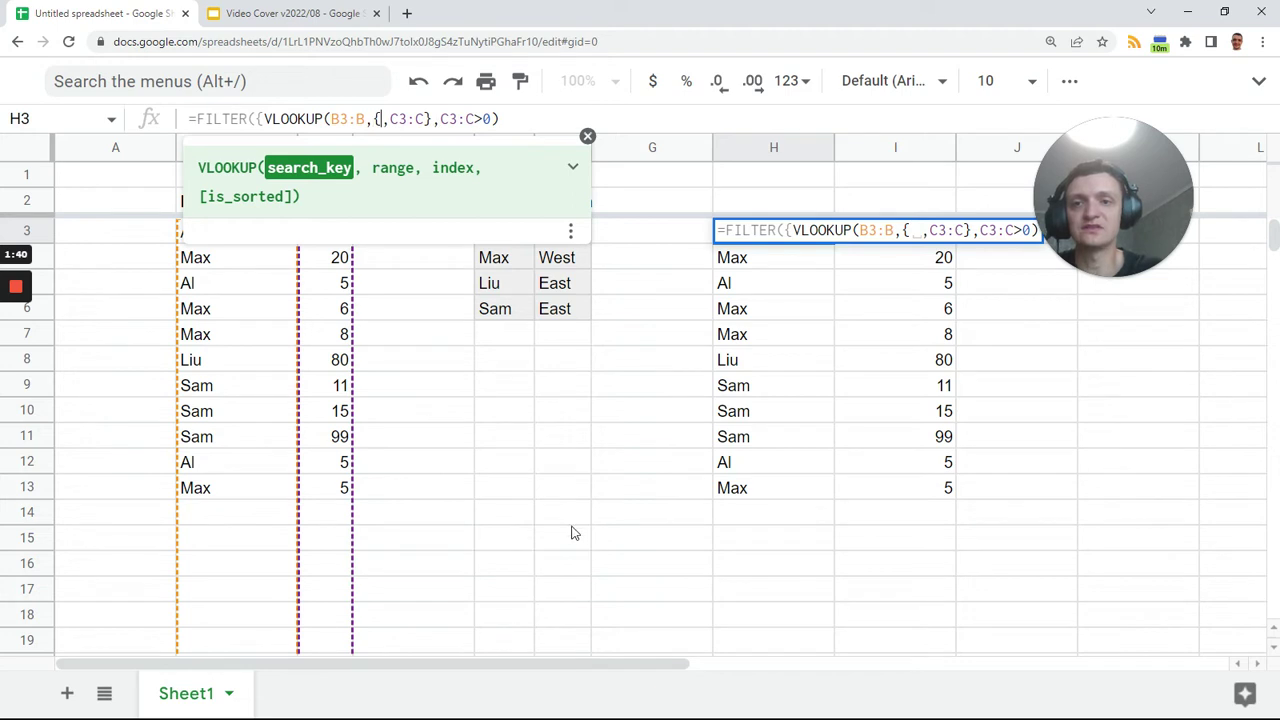
Give the VLOOKUP the lookup table {E3:E,F3:F} of names and regions
{"action": "left_click", "coordinate": [517, 414]}
{"action": "left_click_drag", "start_coordinate": [505, 238], "coordinate": [498, 310]}
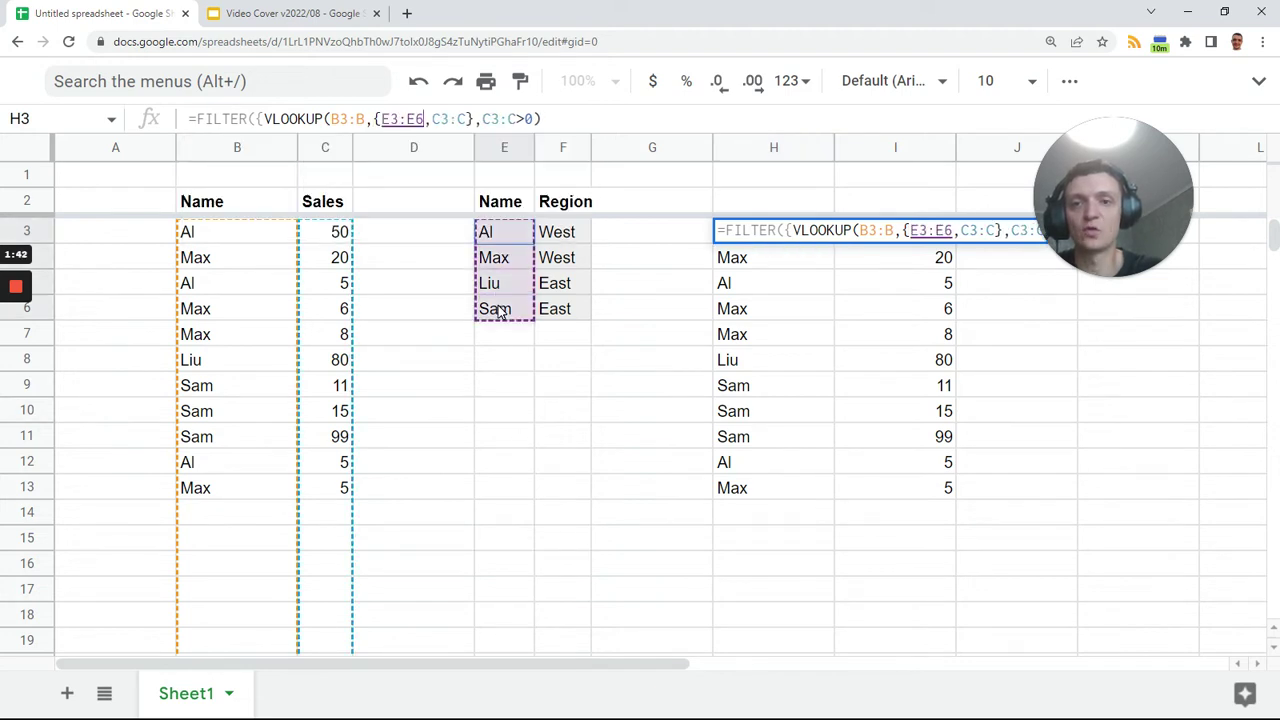
{"action": "key", "text": "BackSpace"}
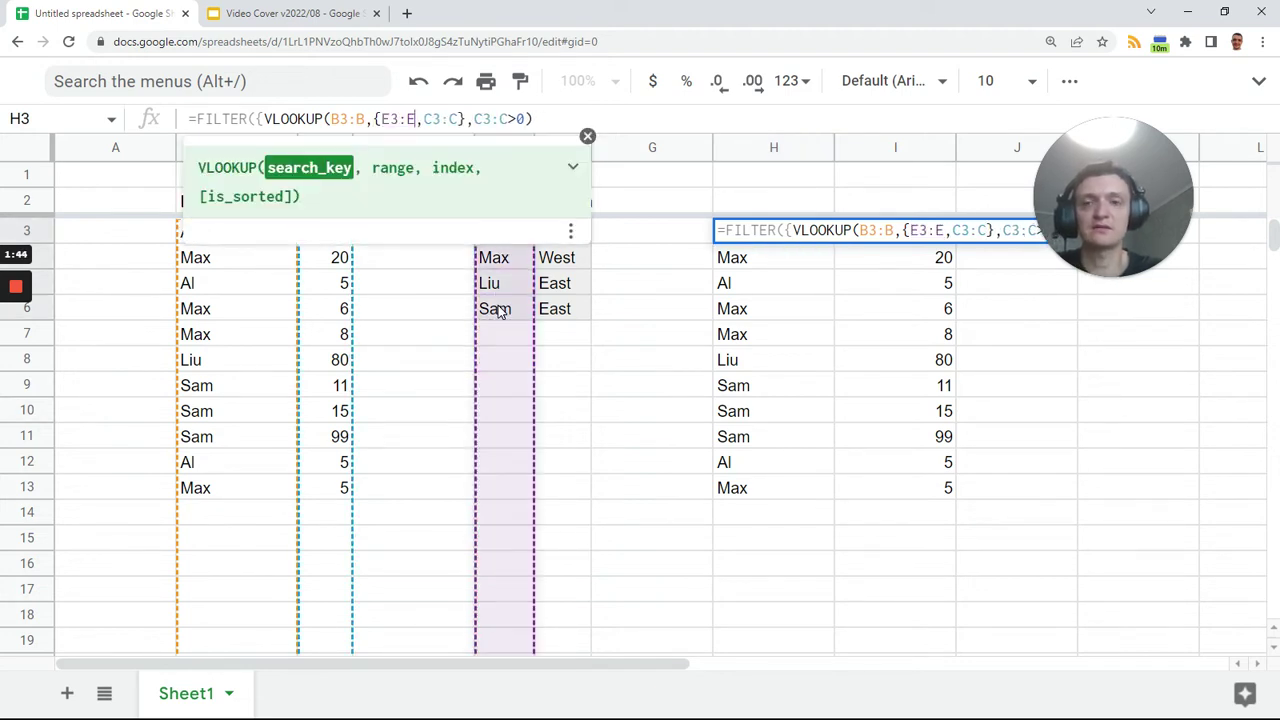
{"action": "type", "text": ","}
{"action": "left_click_drag", "start_coordinate": [562, 232], "coordinate": [562, 298]}
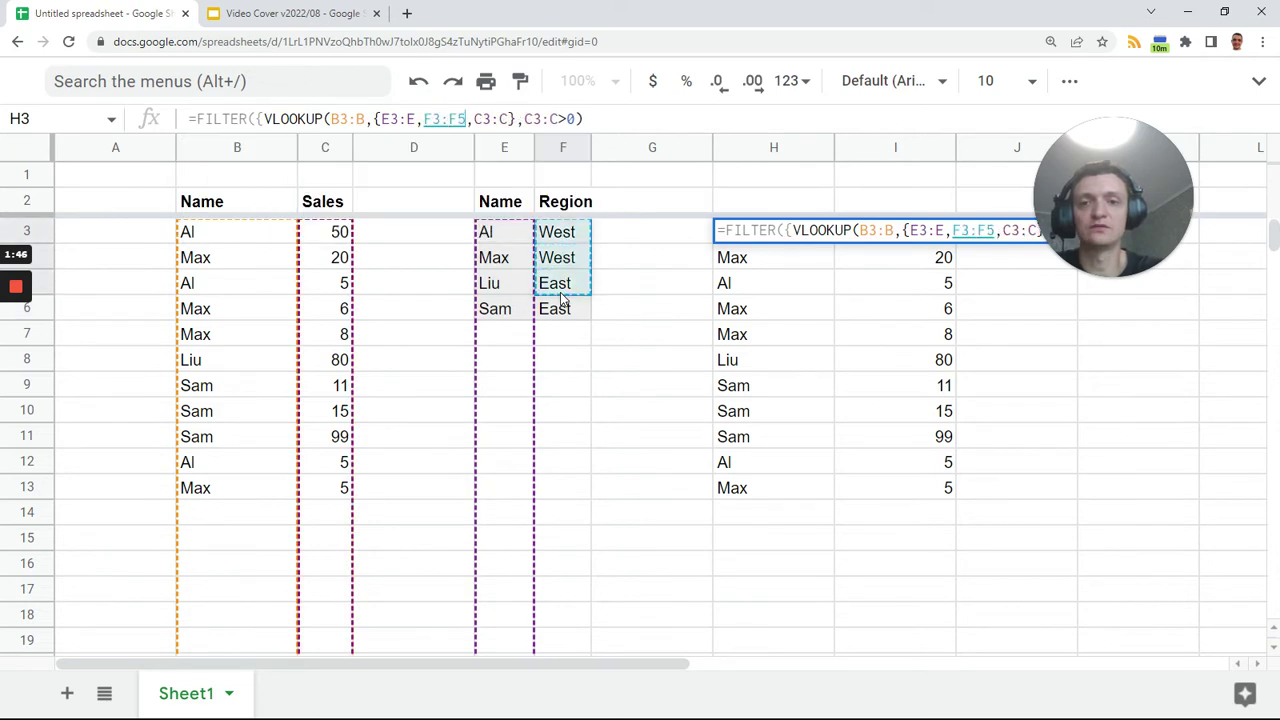
{"action": "key", "text": "BackSpace"}
{"action": "type", "text": "}"}
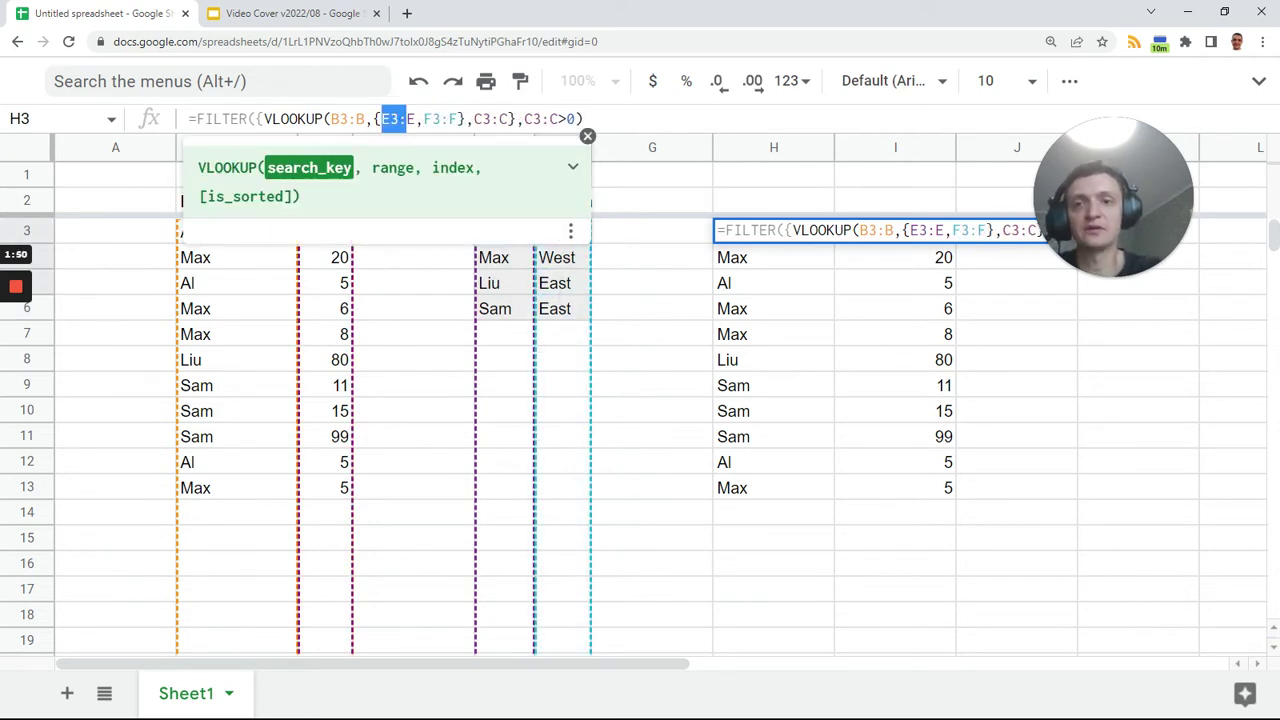
Finish the VLOOKUP with column index 2 and exact match so regions appear
{"action": "left_click_drag", "start_coordinate": [381, 119], "coordinate": [457, 119]}
{"action": "left_click", "coordinate": [424, 119]}
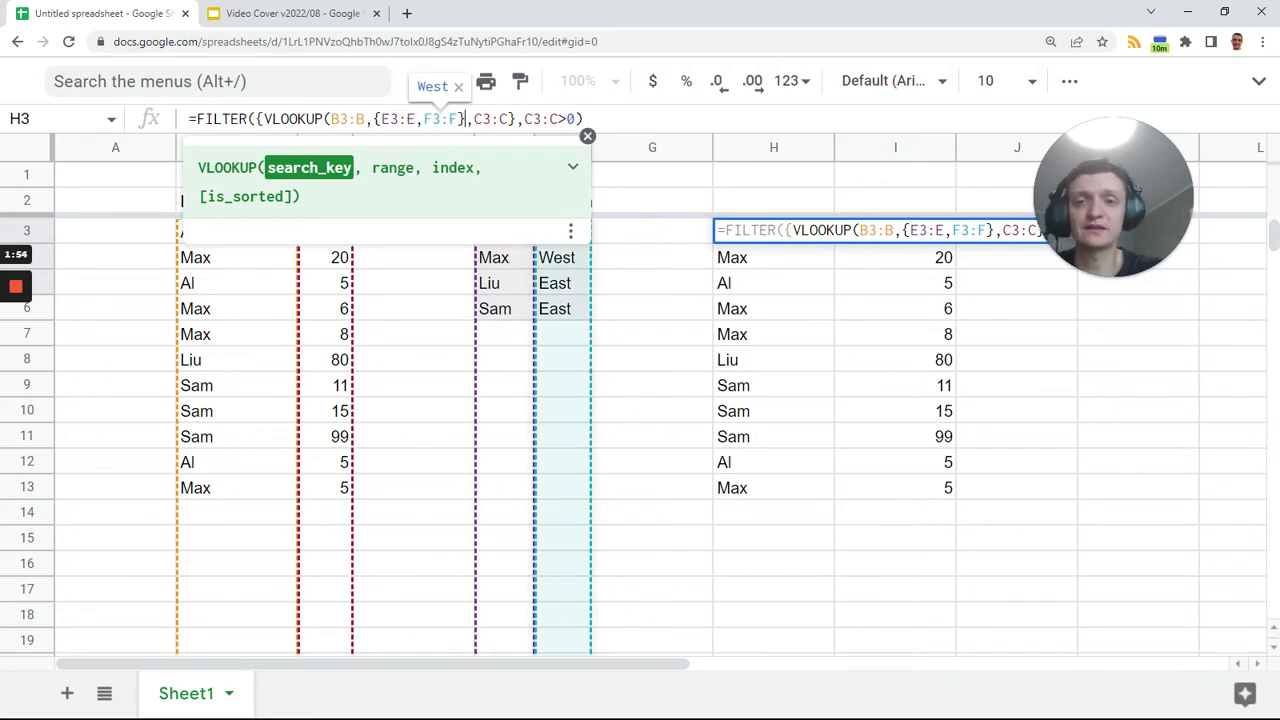
{"action": "left_click", "coordinate": [474, 119]}
{"action": "type", "text": "2,,"}
{"action": "type", "text": "),"}
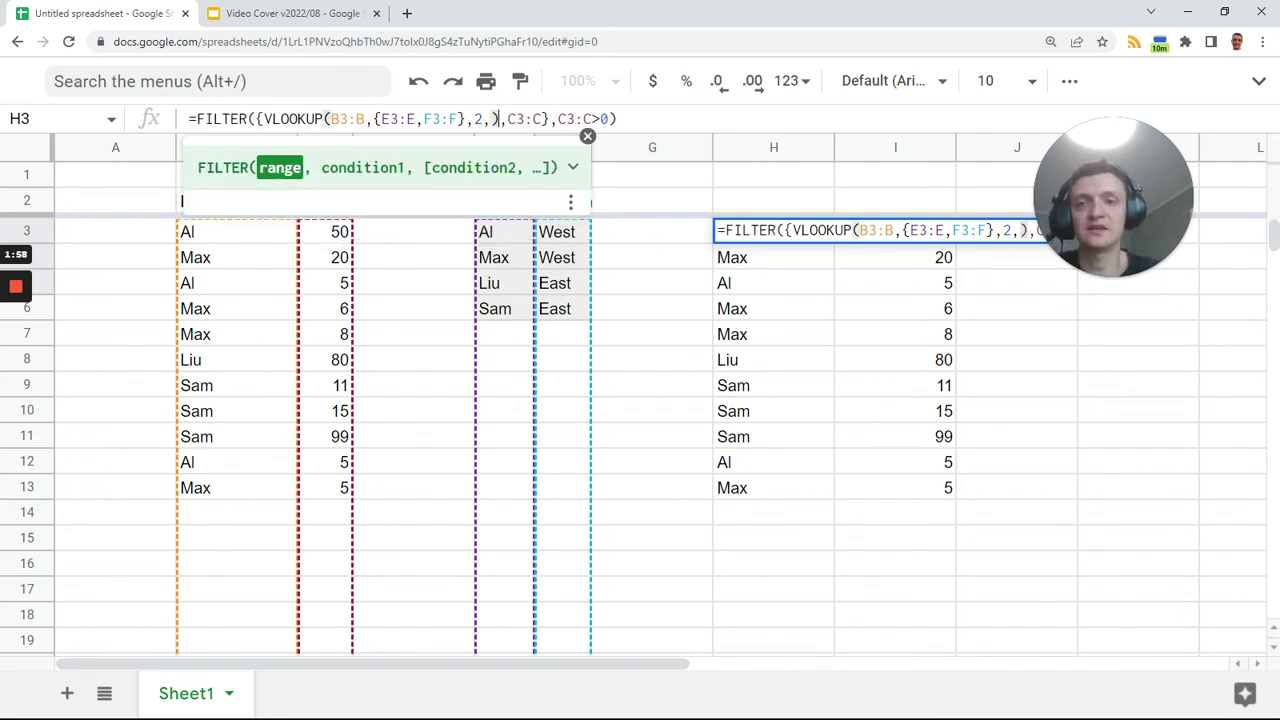
{"action": "key", "text": "Left"}
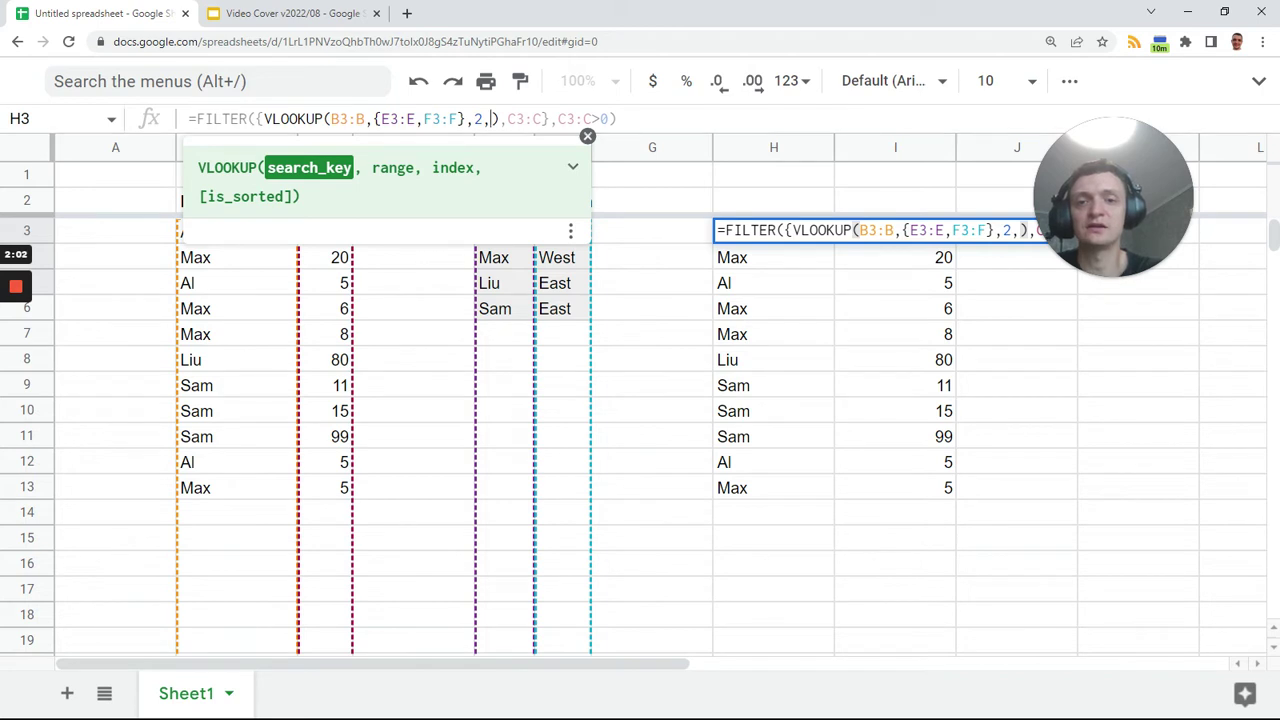
{"action": "key", "text": "Return"}
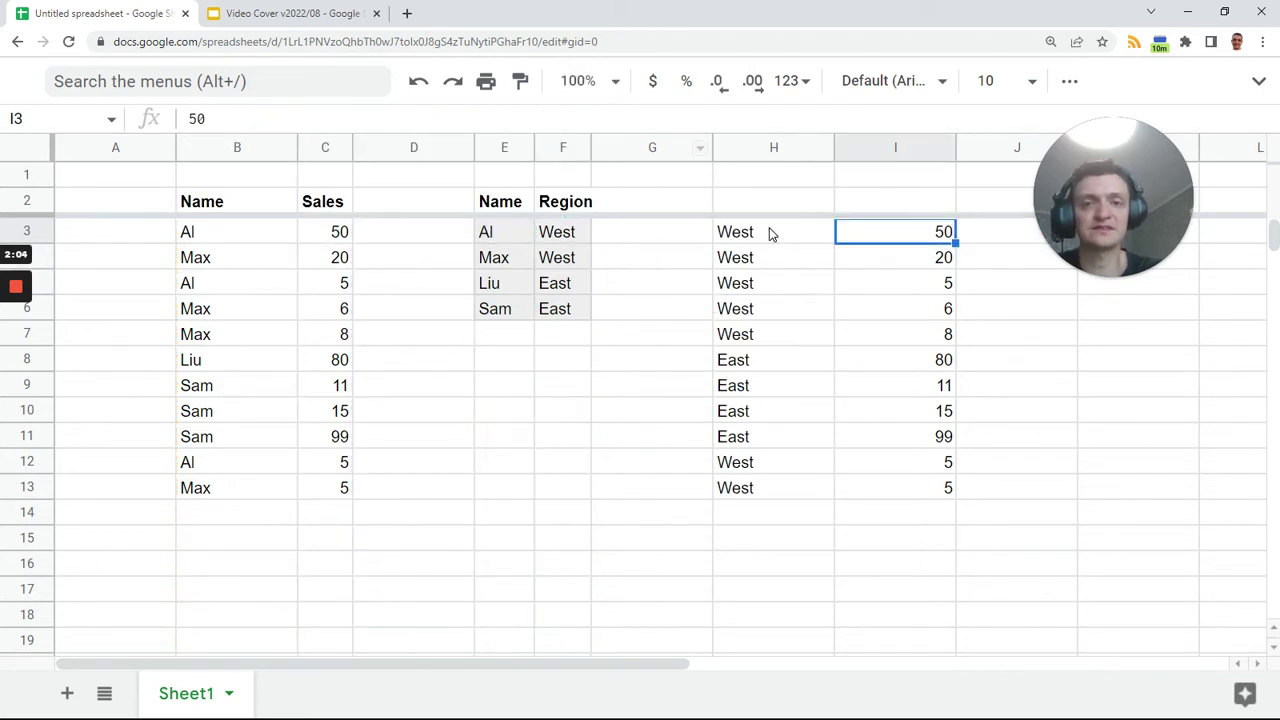
Inspect the region and sales results in H3:I13 and reopen H3 for editing
{"action": "left_click", "coordinate": [770, 233]}
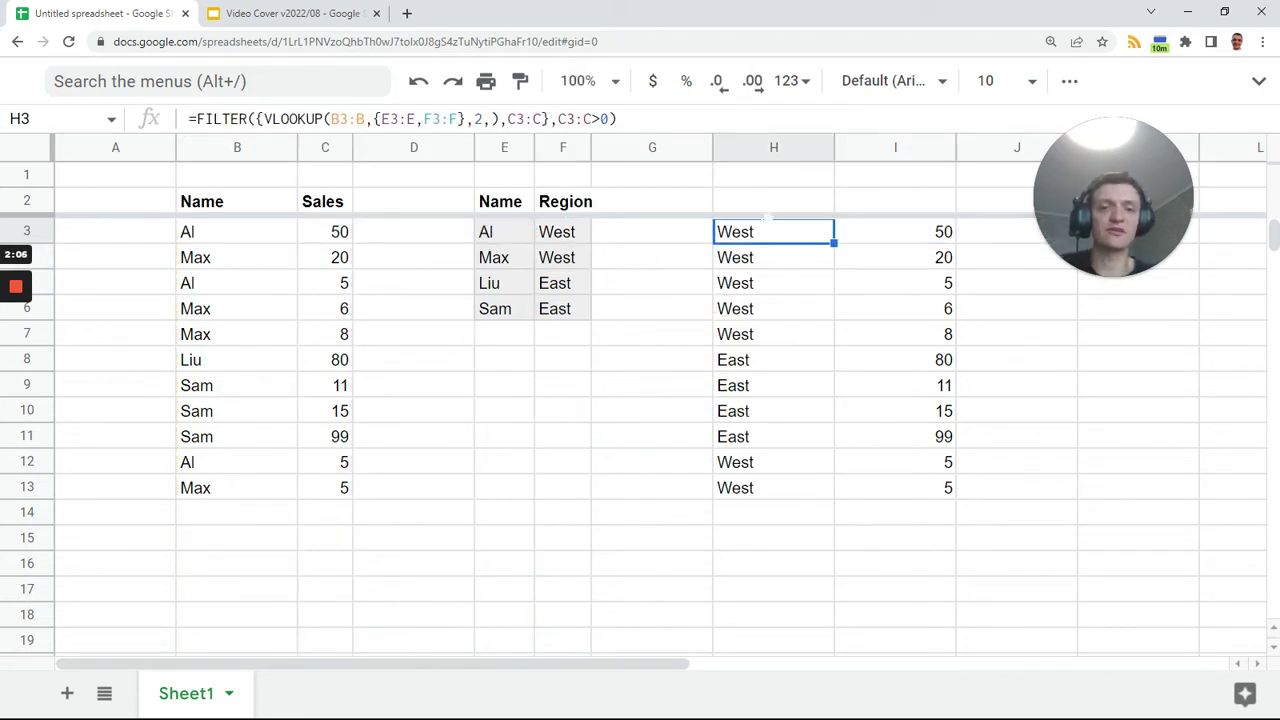
{"action": "left_click", "coordinate": [934, 236]}
{"action": "mouse_move", "coordinate": [784, 246]}
{"action": "left_mouse_down"}
{"action": "mouse_move", "coordinate": [916, 456]}
{"action": "mouse_move", "coordinate": [920, 491]}
{"action": "left_mouse_up"}
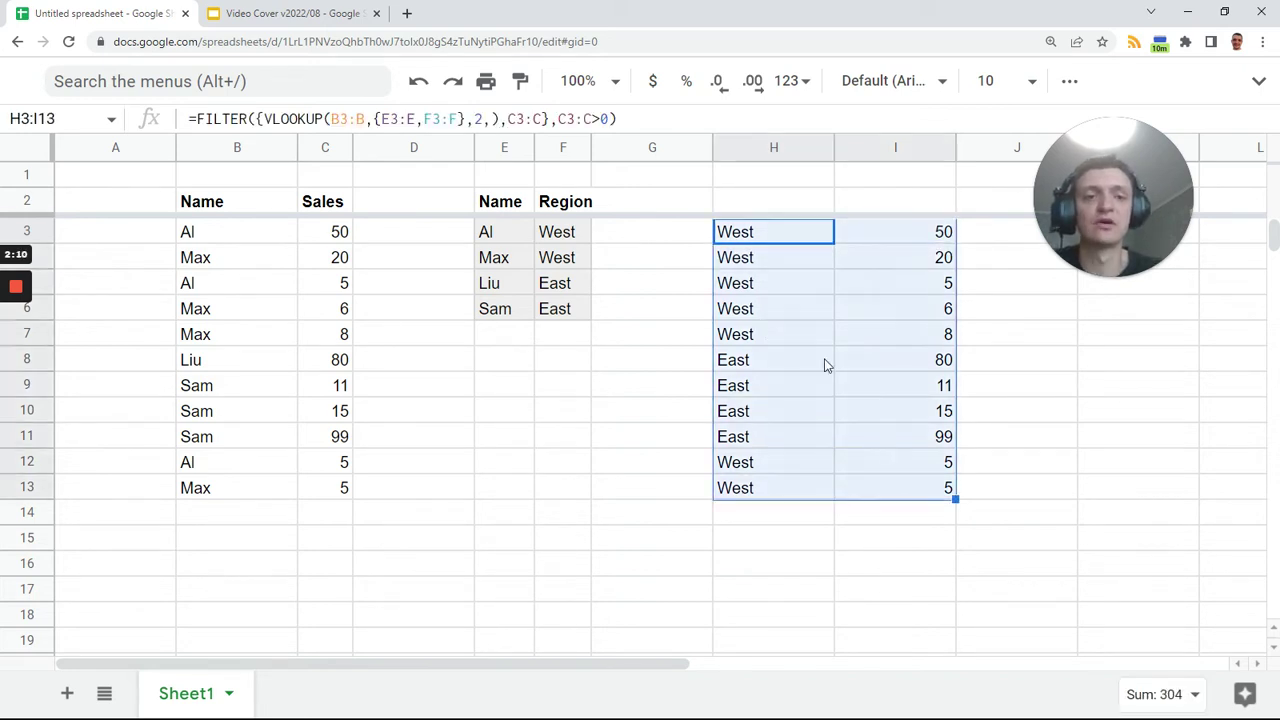
{"action": "left_click", "coordinate": [766, 236]}
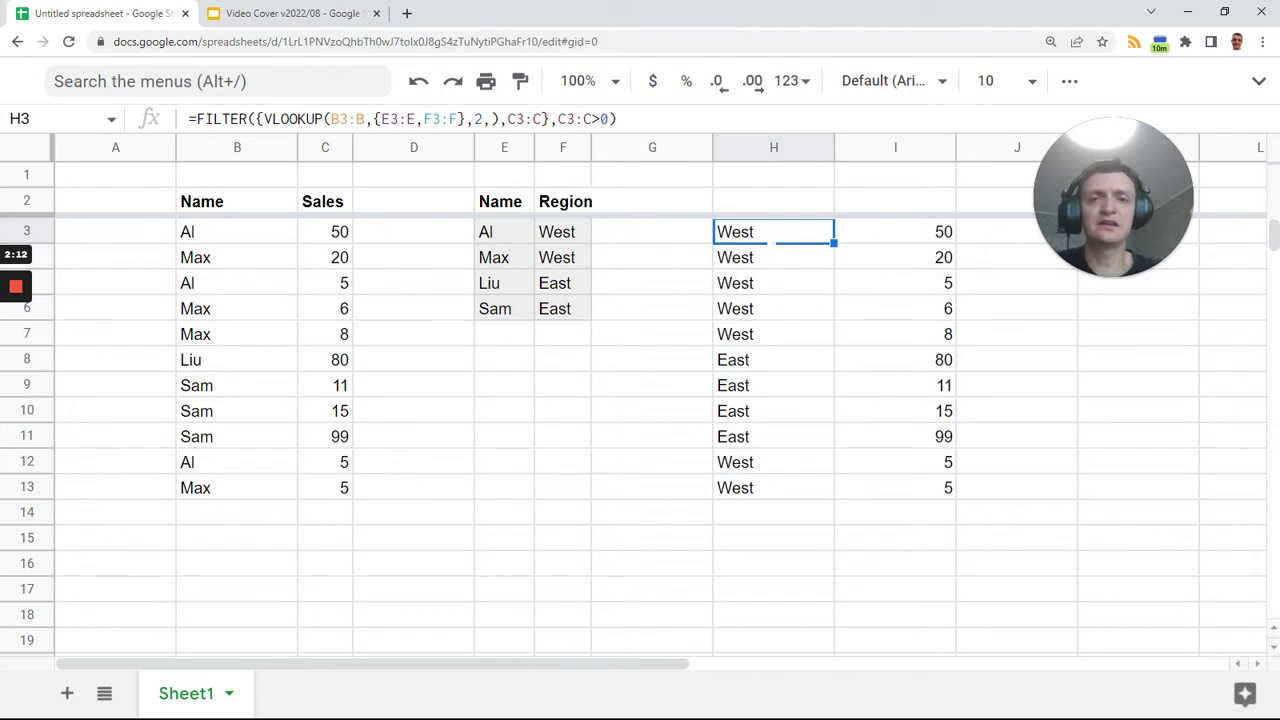
{"action": "key", "text": "F2"}
Wrap the FILTER in QUERY with "select Col1, sum(Col2) group by Col1"
{"action": "left_click_drag", "start_coordinate": [618, 119], "coordinate": [197, 119]}
{"action": "key", "text": "ctrl+c"}
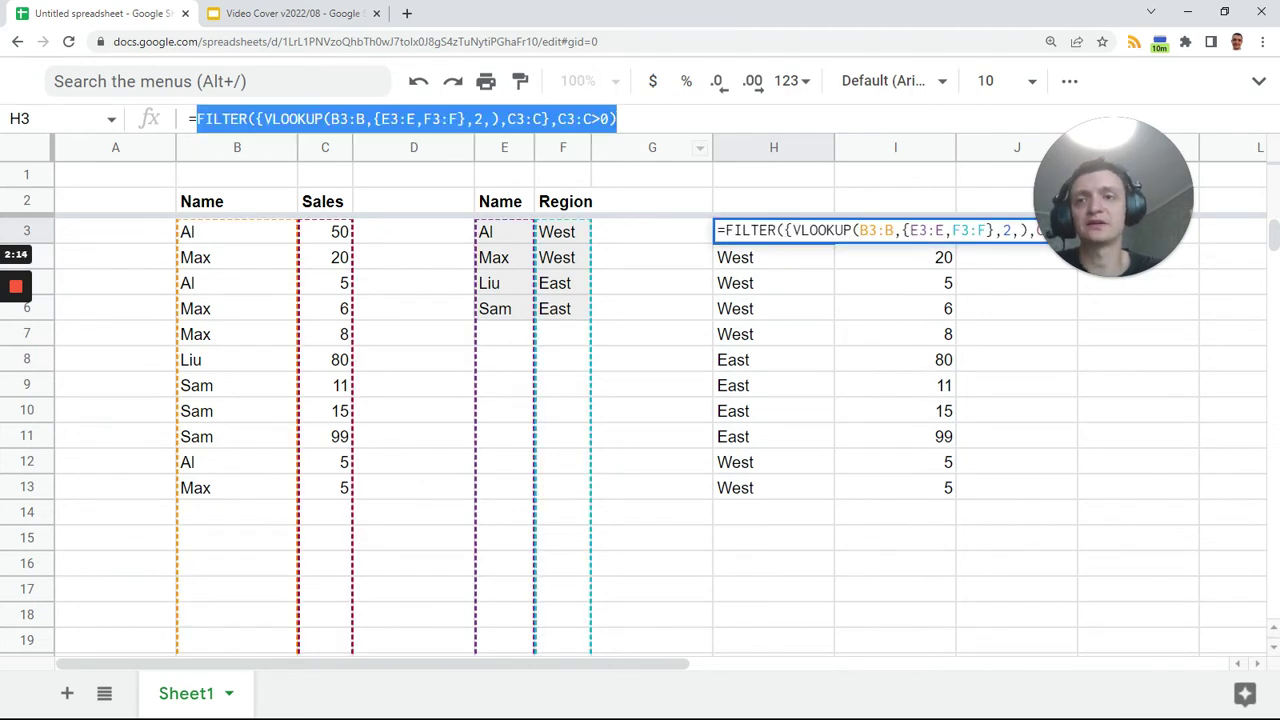
{"action": "key", "text": "BackSpace"}
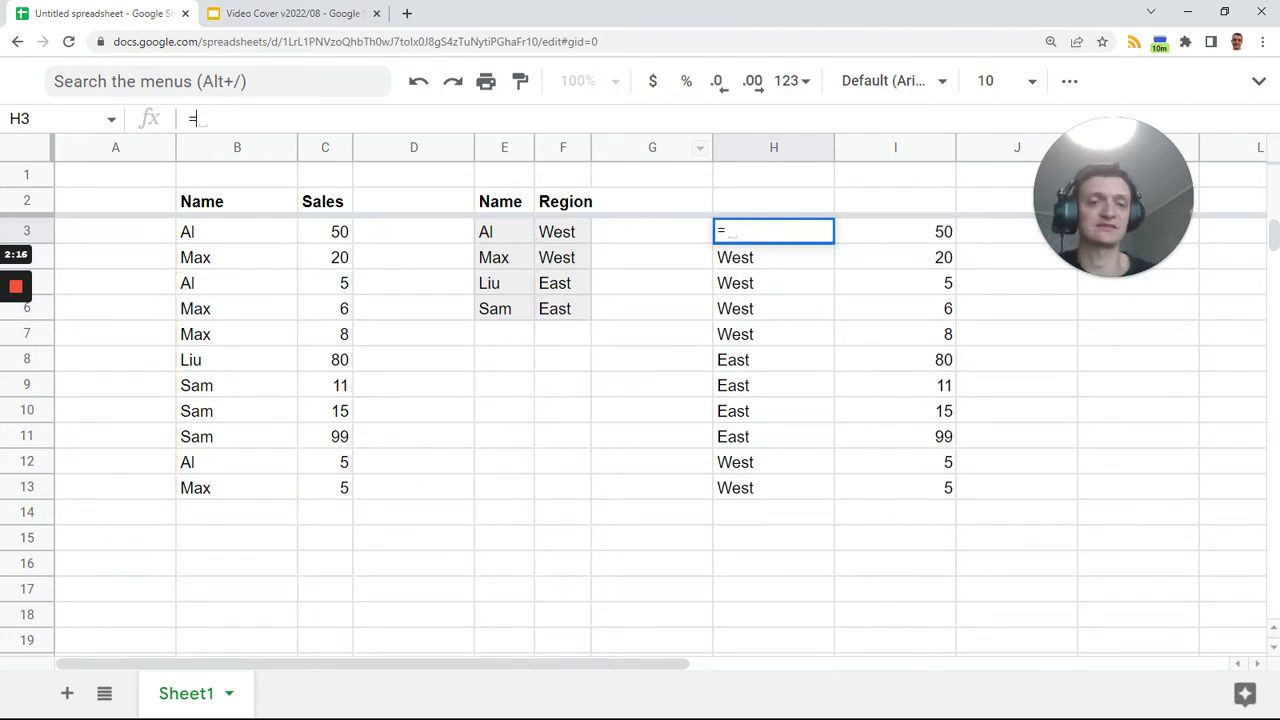
{"action": "type", "text": "QUERY("}
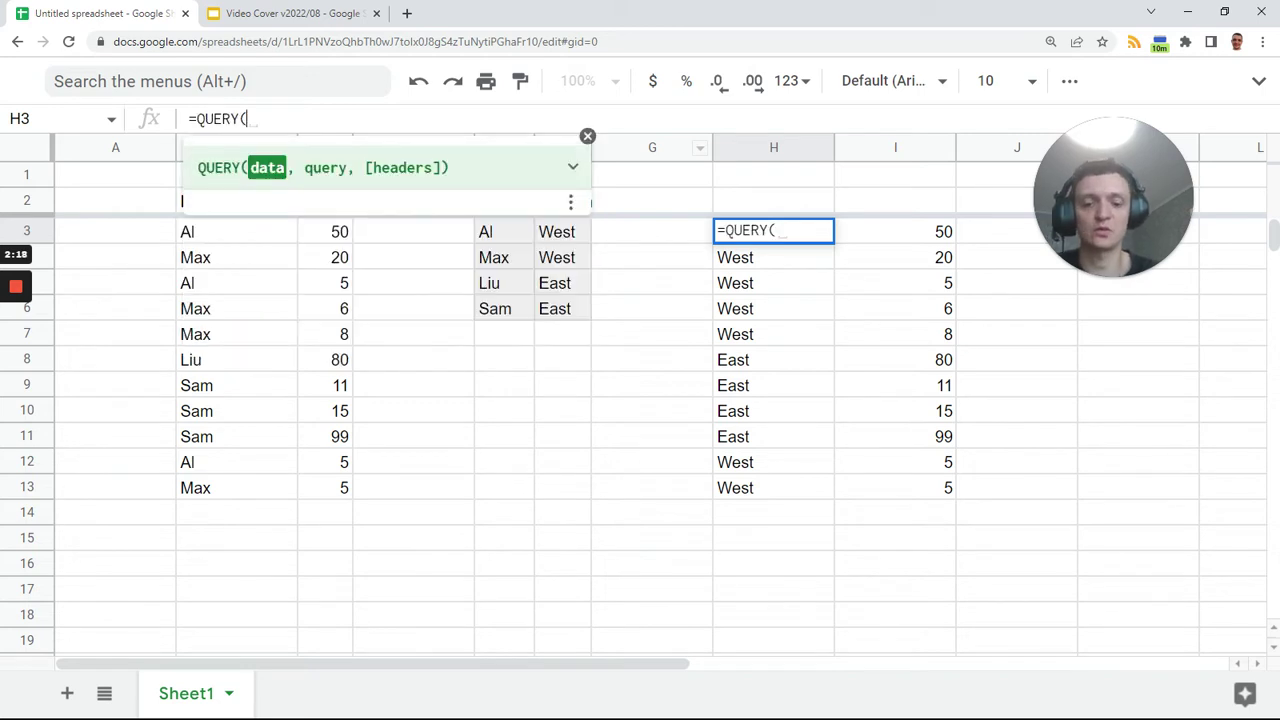
{"action": "key", "text": "ctrl+v"}
{"action": "type", "text": ",\""}
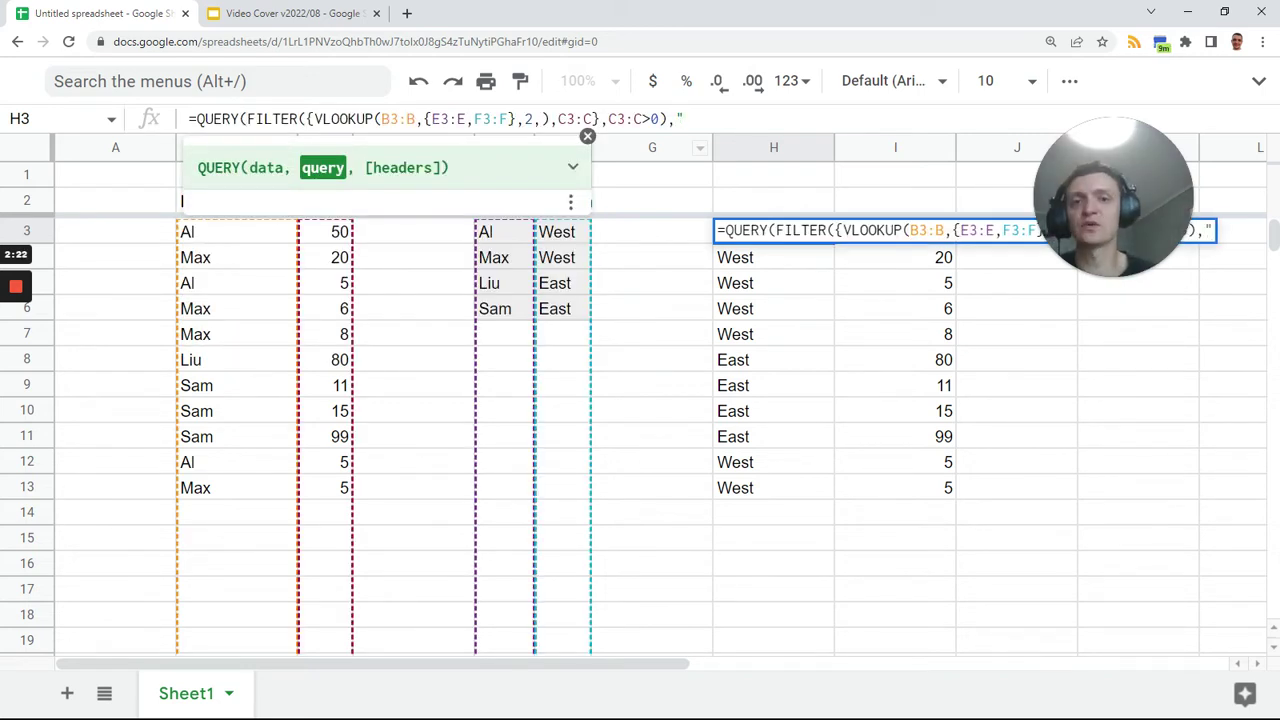
{"action": "type", "text": "select "}
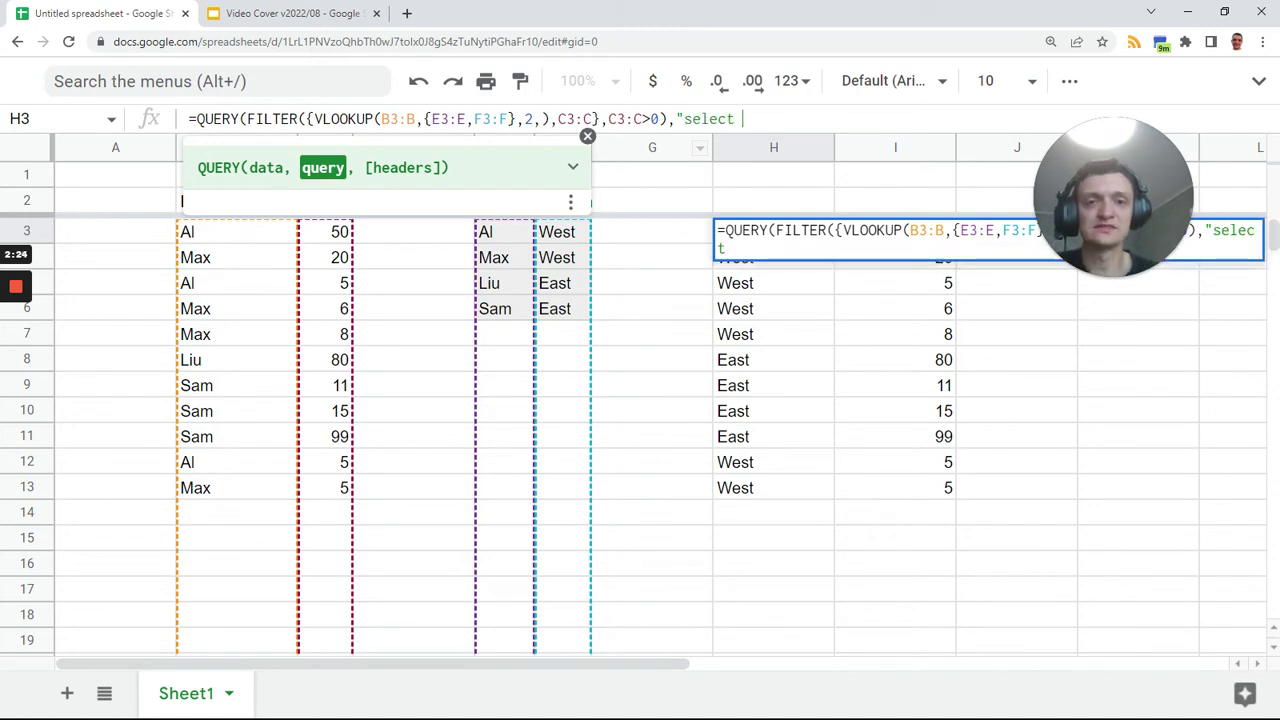
{"action": "type", "text": "Col1, sum(Col3"}
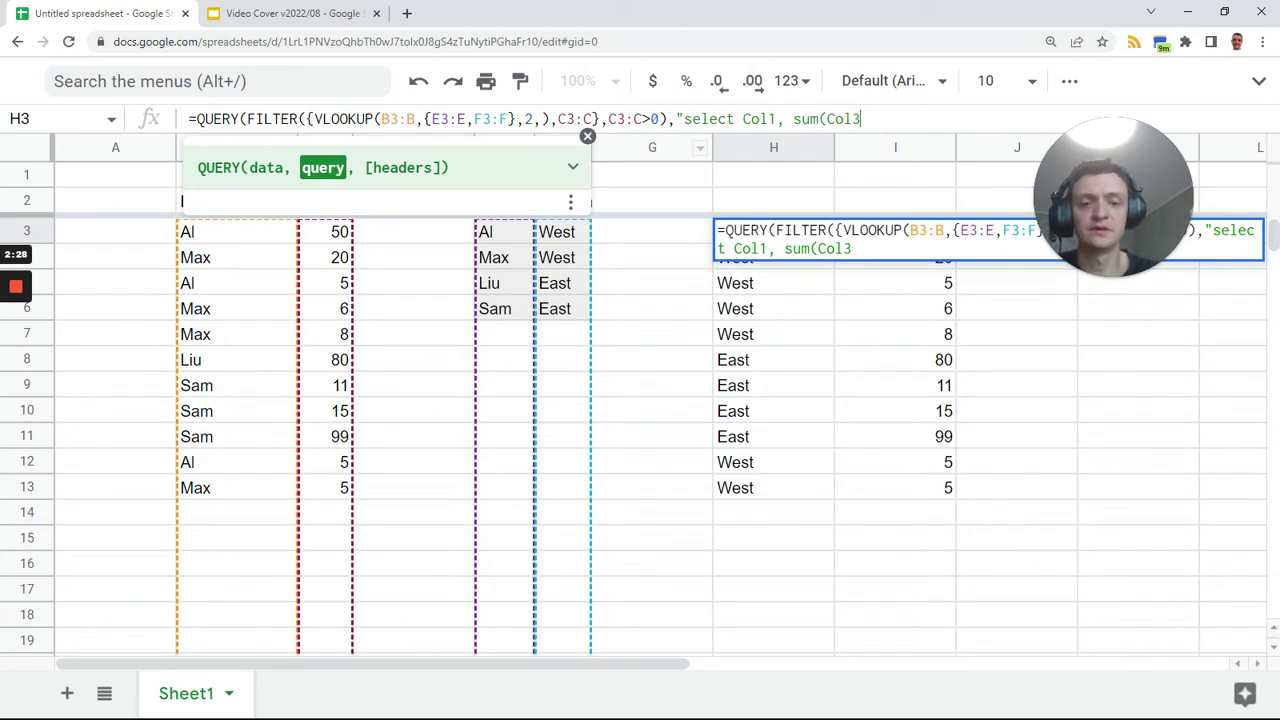
{"action": "key", "text": "BackSpace"}
{"action": "type", "text": "2) group by Col1"}
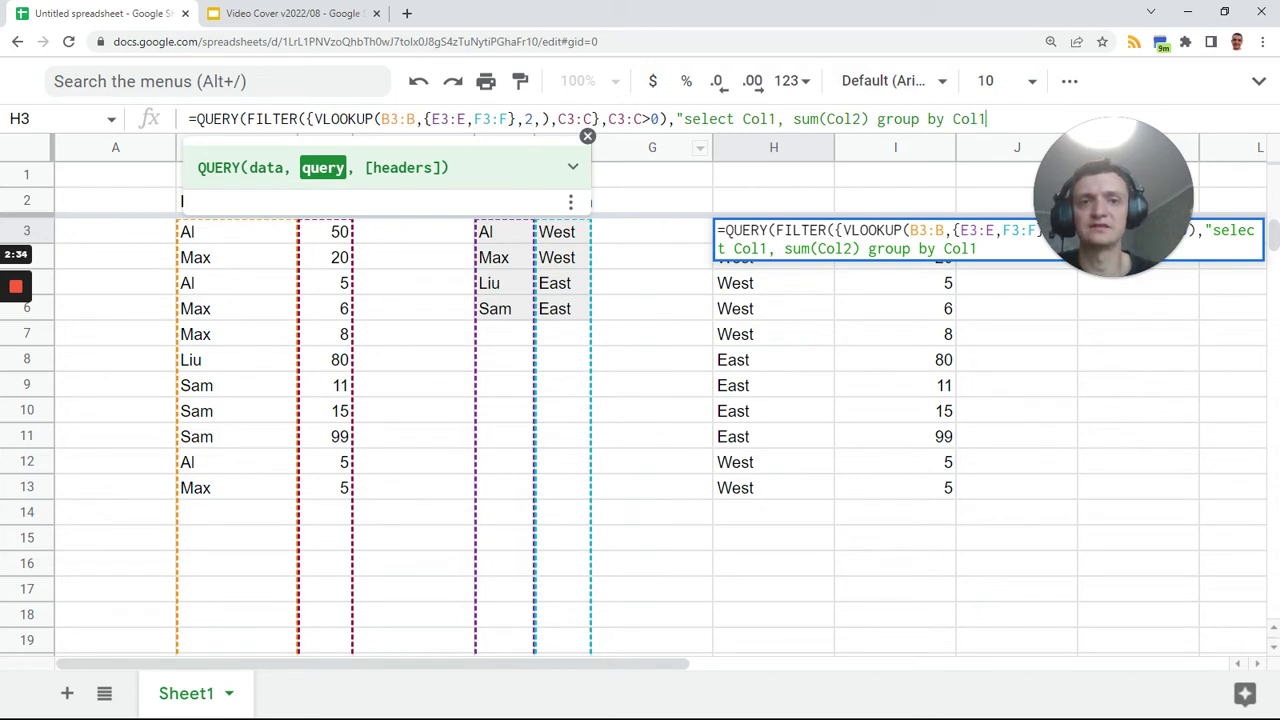
{"action": "key", "text": "Return"}
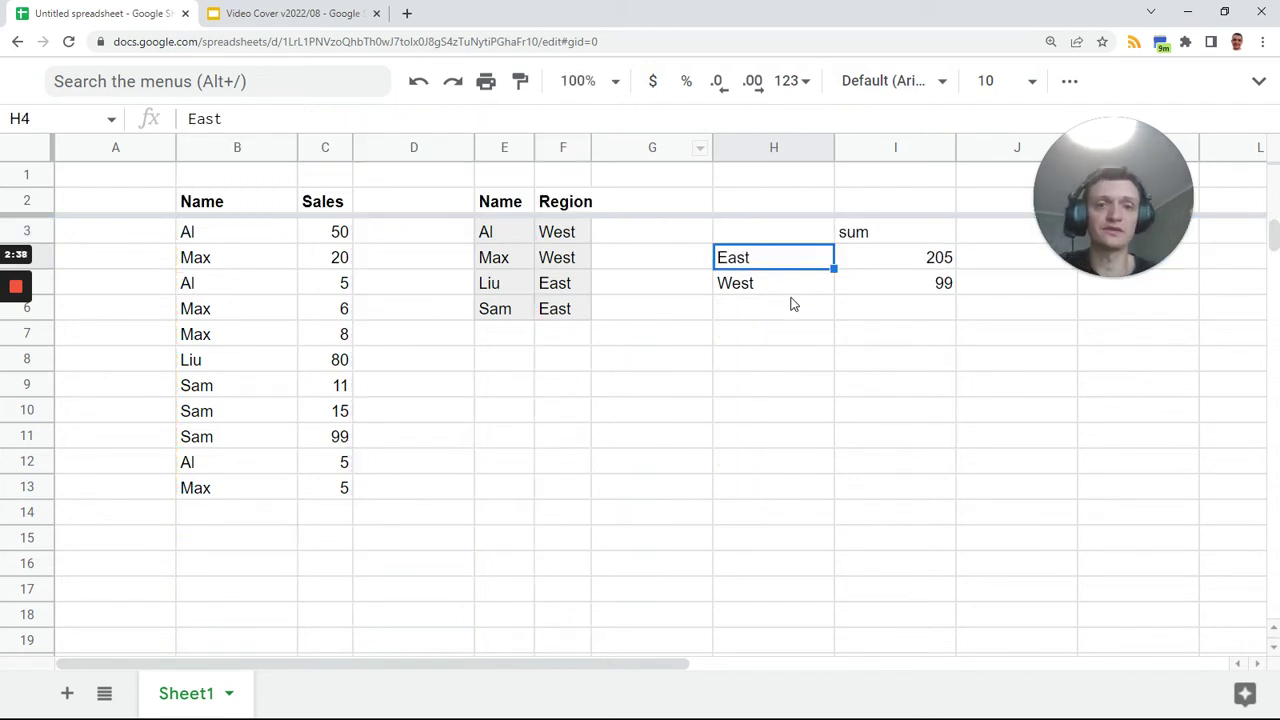
Strip the QUERY wrapper and its select string from H3, keeping the FILTER–VLOOKUP formula
{"action": "left_click", "coordinate": [786, 240]}
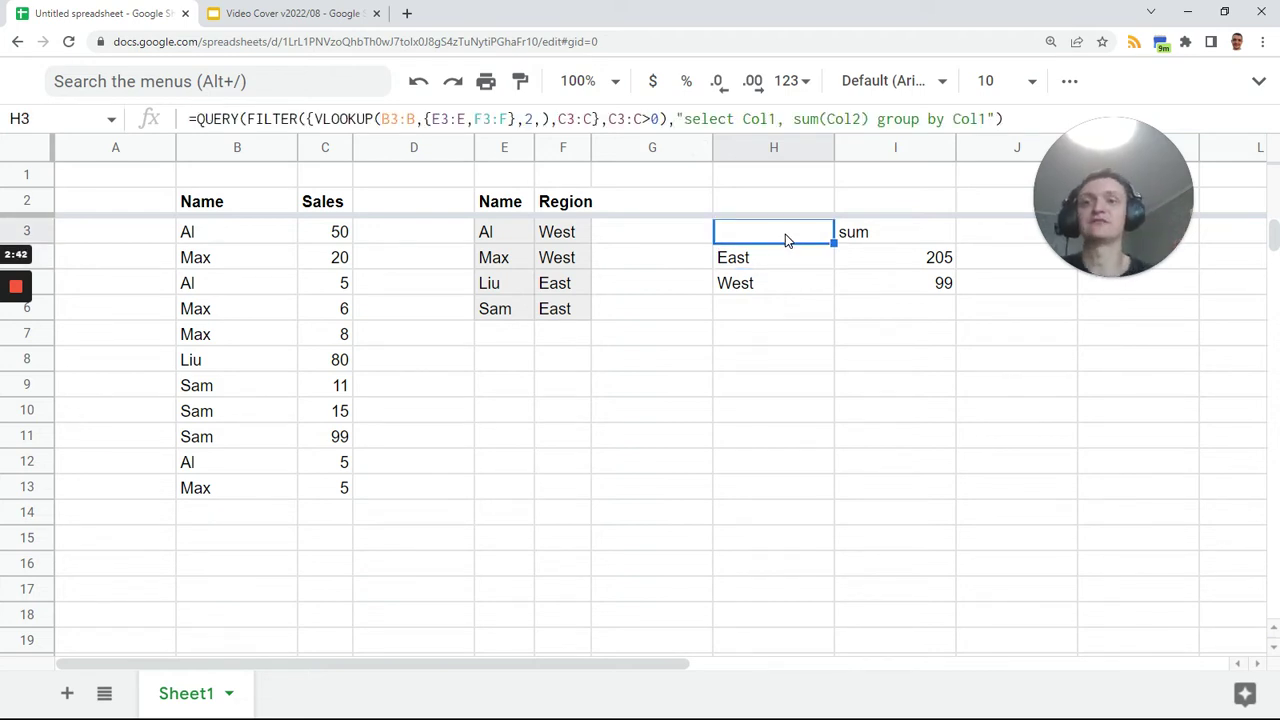
{"action": "left_click", "coordinate": [247, 119]}
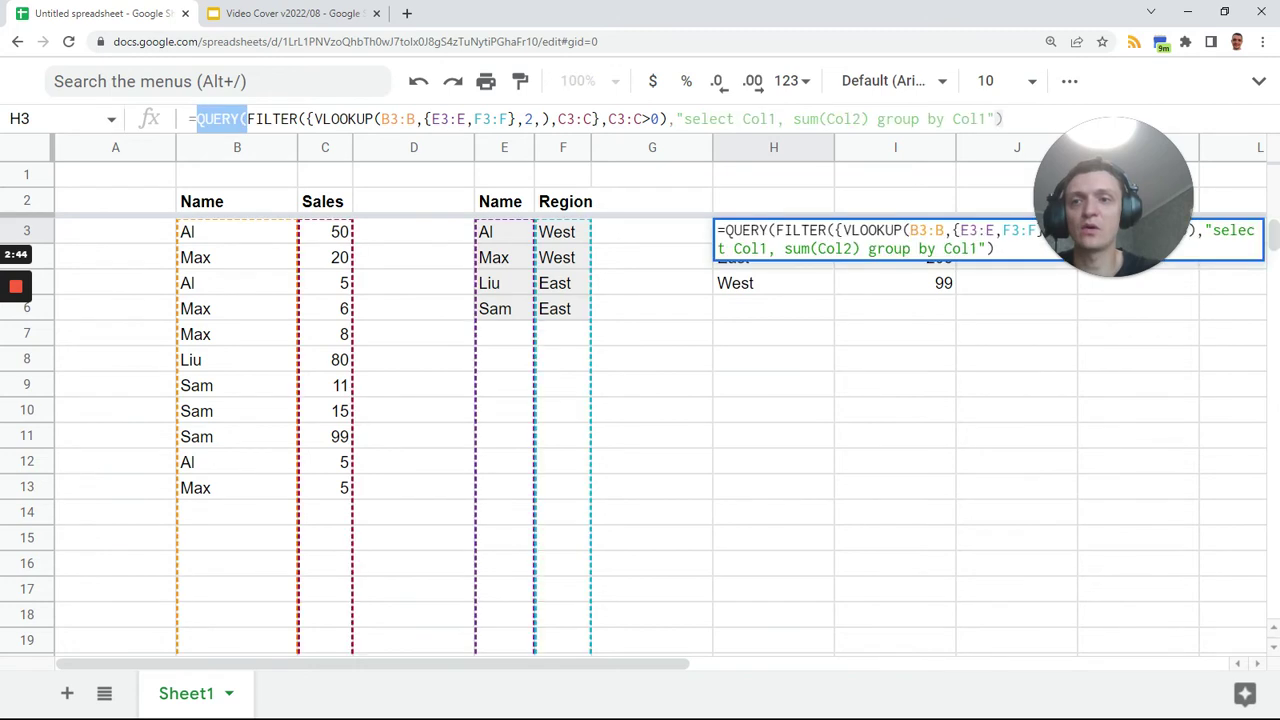
{"action": "double_click", "coordinate": [218, 119]}
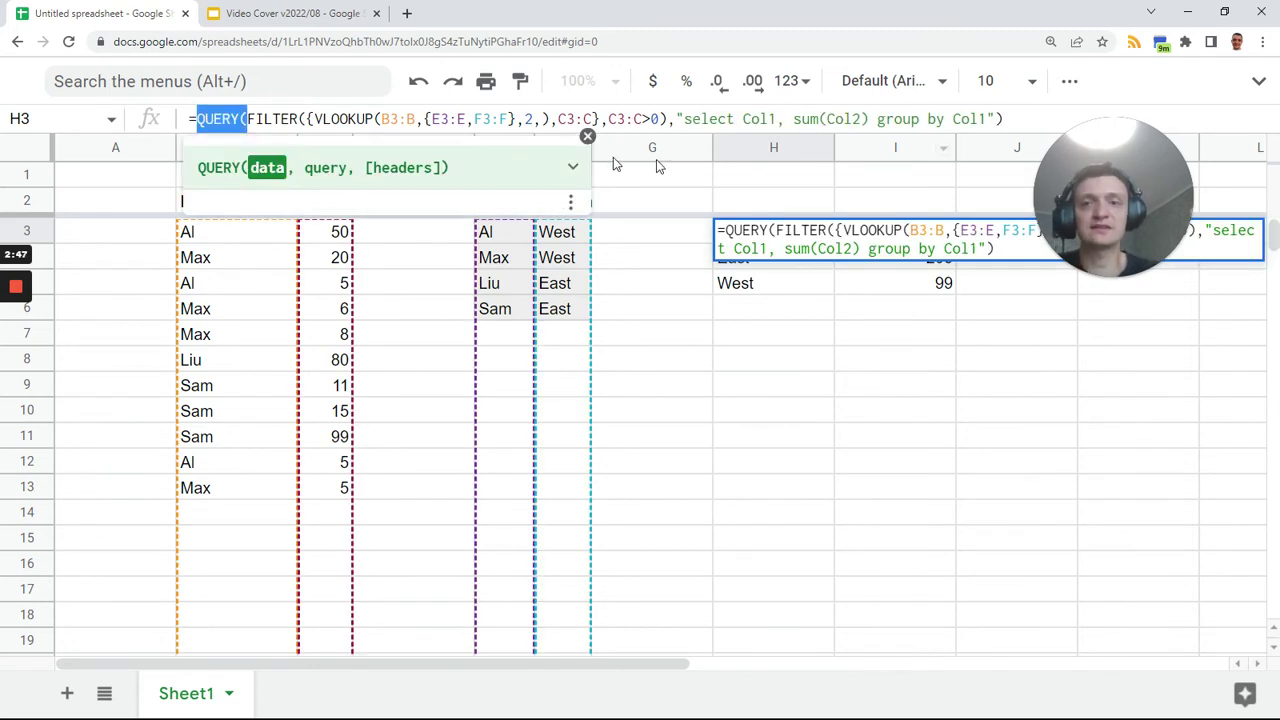
{"action": "key", "text": "BackSpace"}
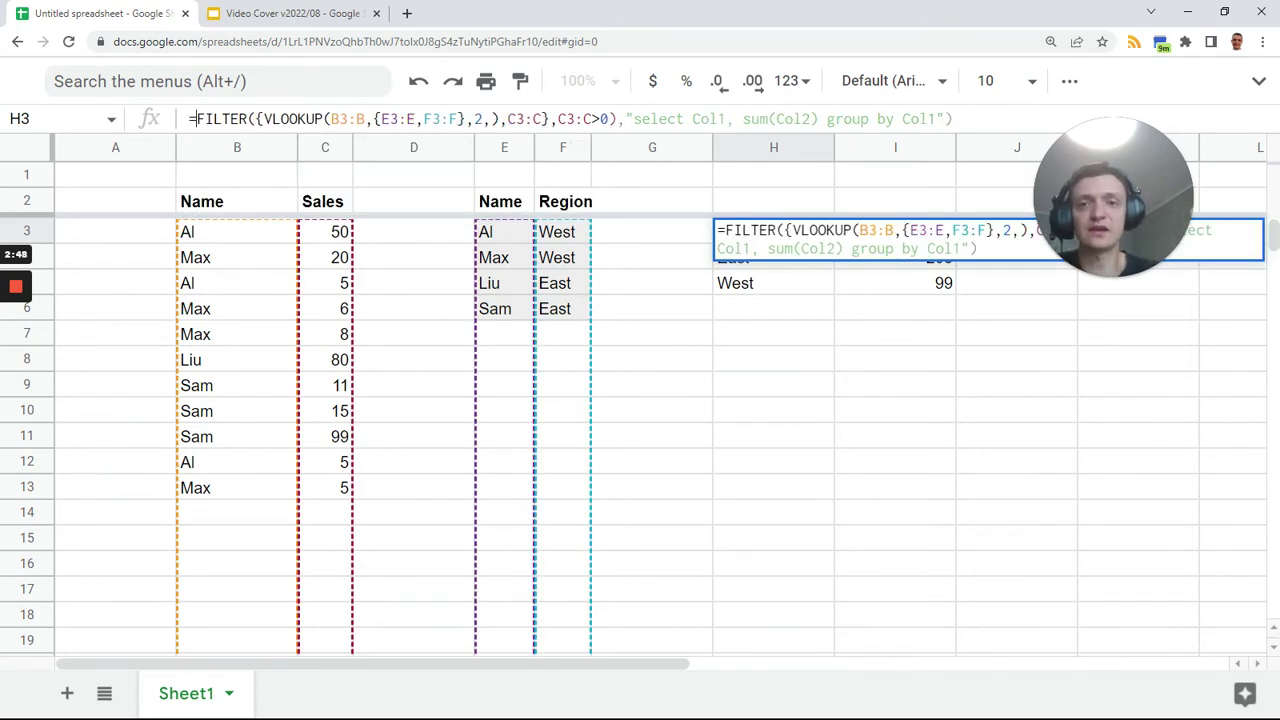
{"action": "key", "text": "shift+End"}
{"action": "key", "text": "BackSpace"}
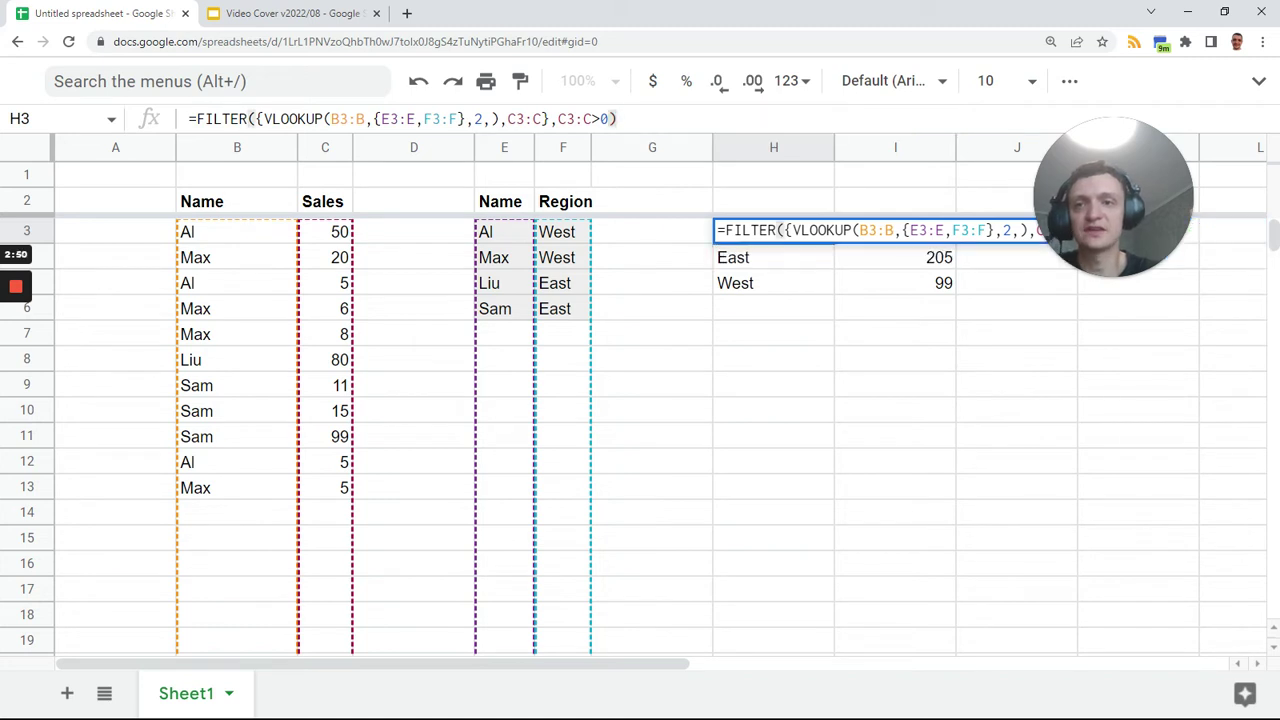
{"action": "left_click", "coordinate": [257, 119]}
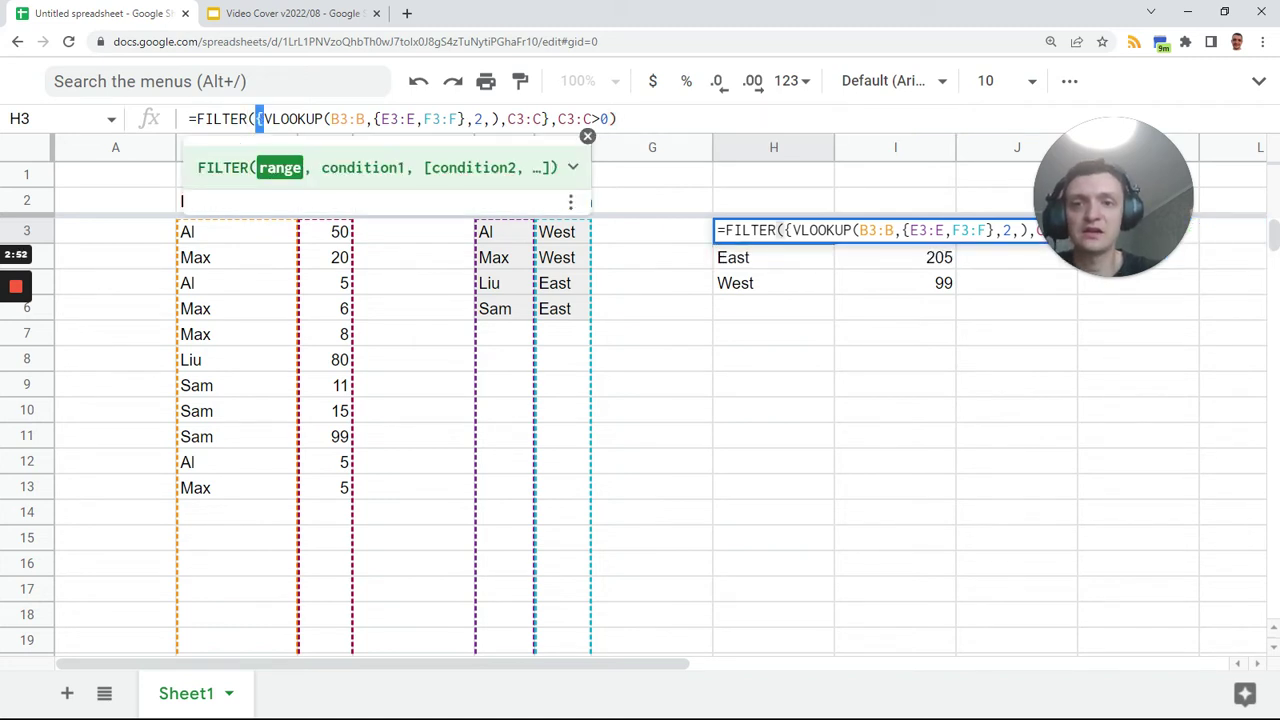
{"action": "left_click", "coordinate": [550, 119]}
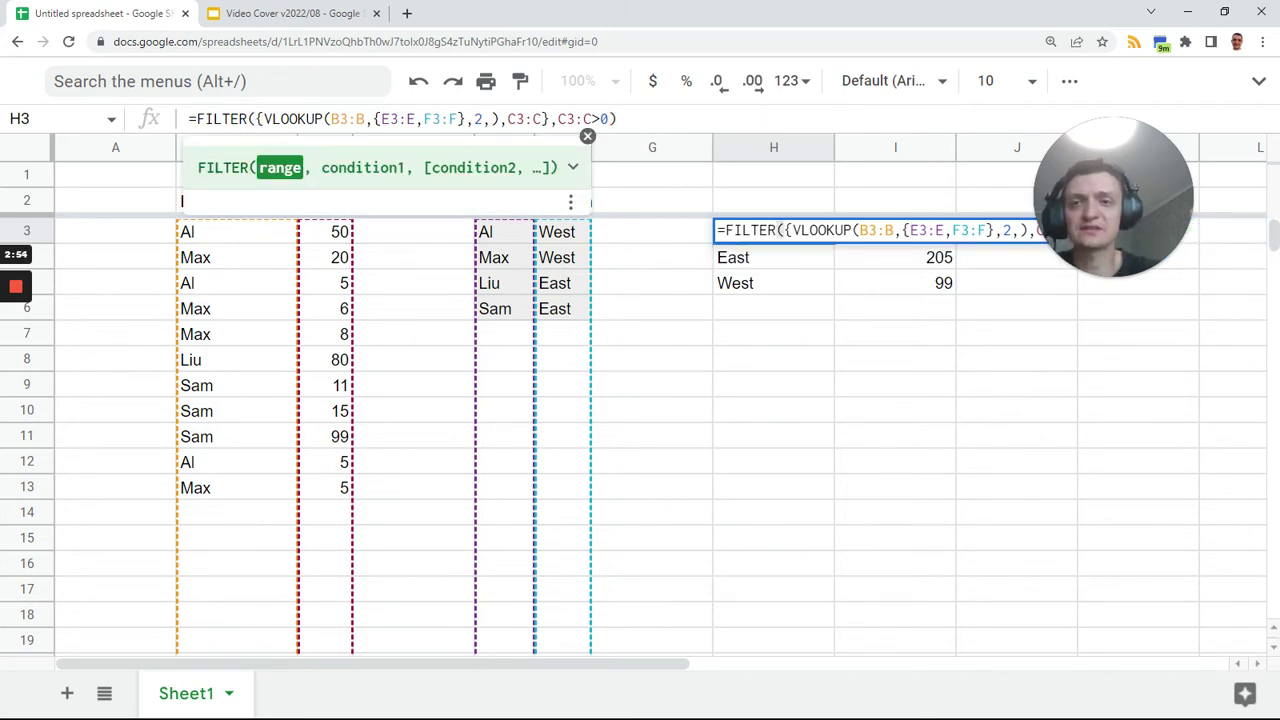
{"action": "key", "text": "Tab"}
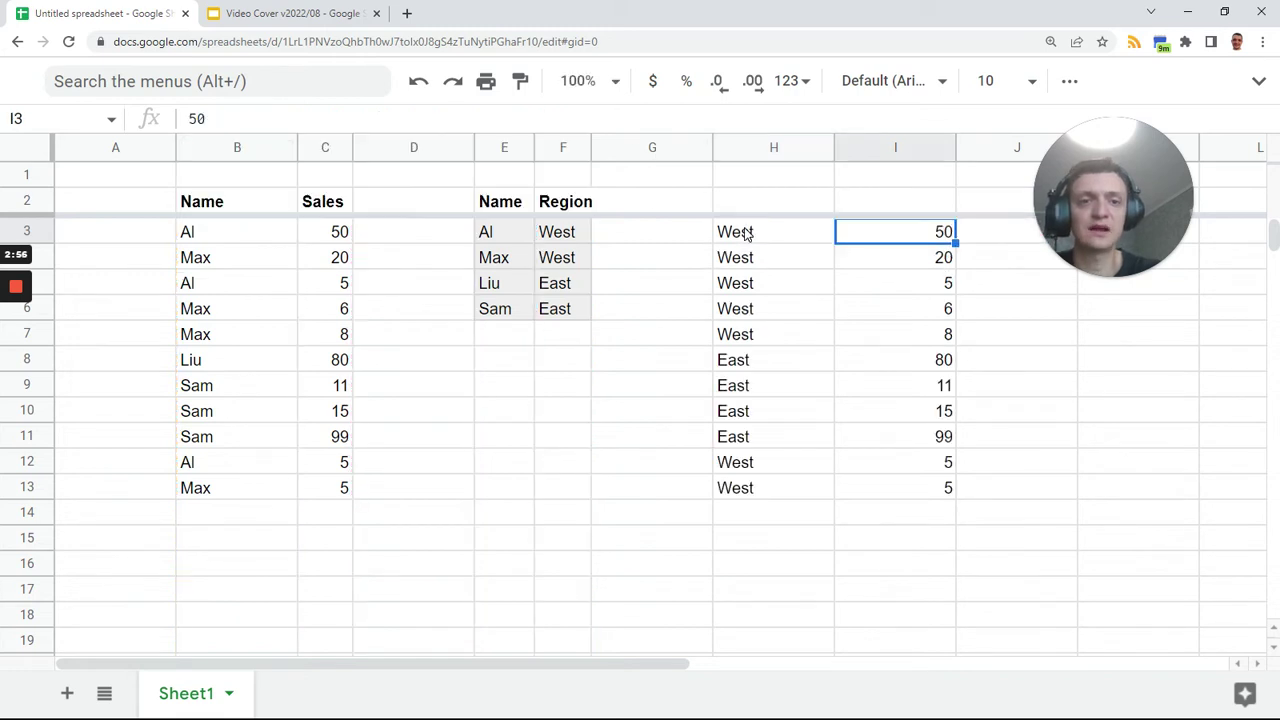
Review the restored formula in H3, then select empty cell B14
{"action": "left_click", "coordinate": [745, 233]}
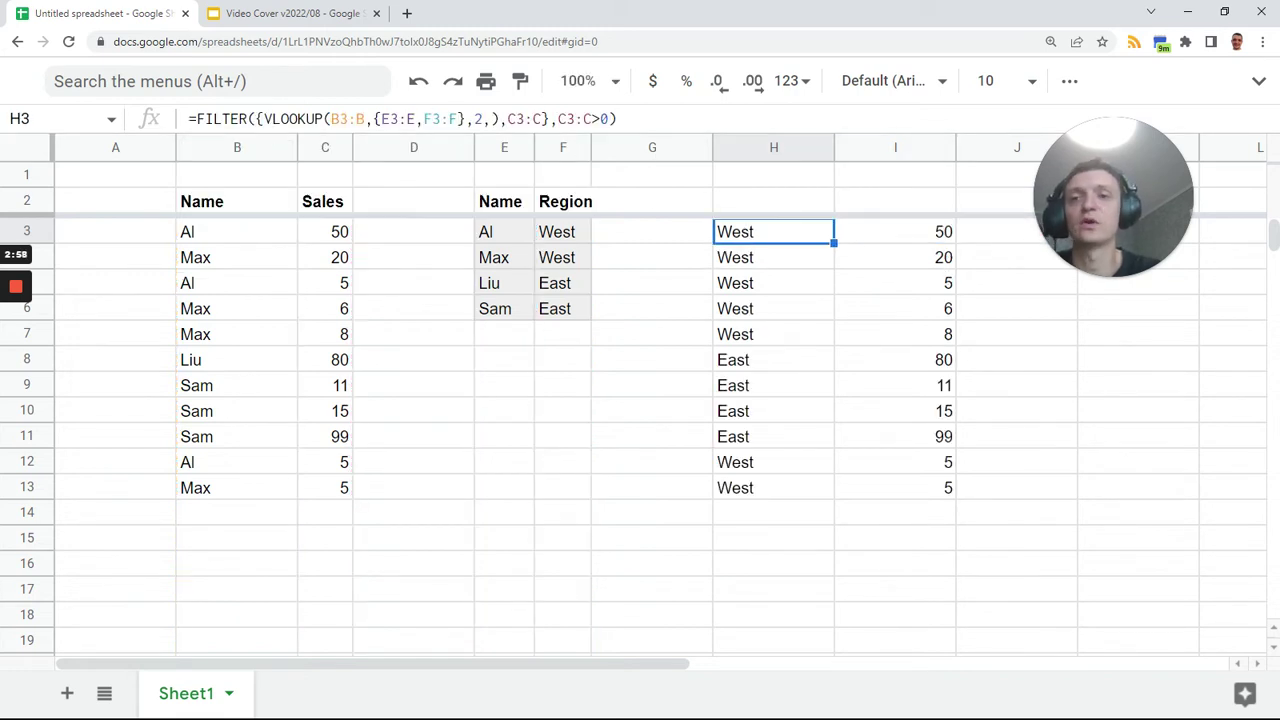
{"action": "left_click_drag", "start_coordinate": [263, 119], "coordinate": [498, 119]}
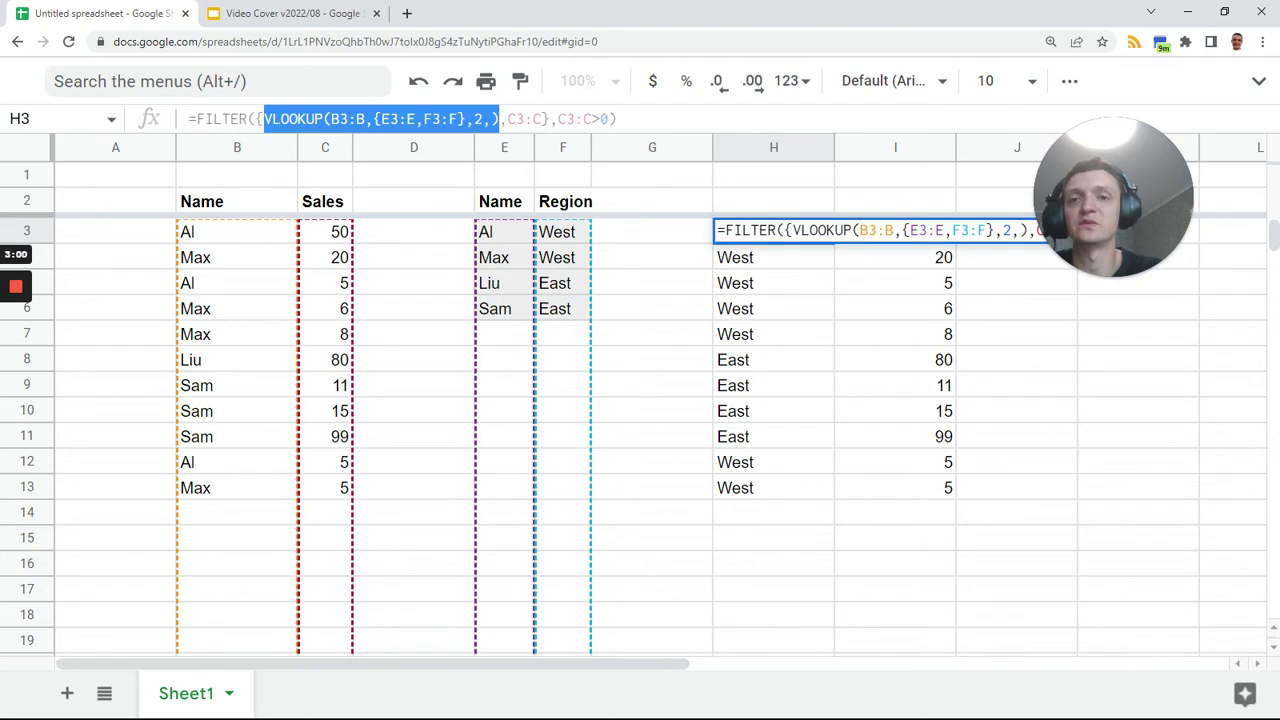
{"action": "key", "text": "Tab"}
{"action": "left_click", "coordinate": [752, 243]}
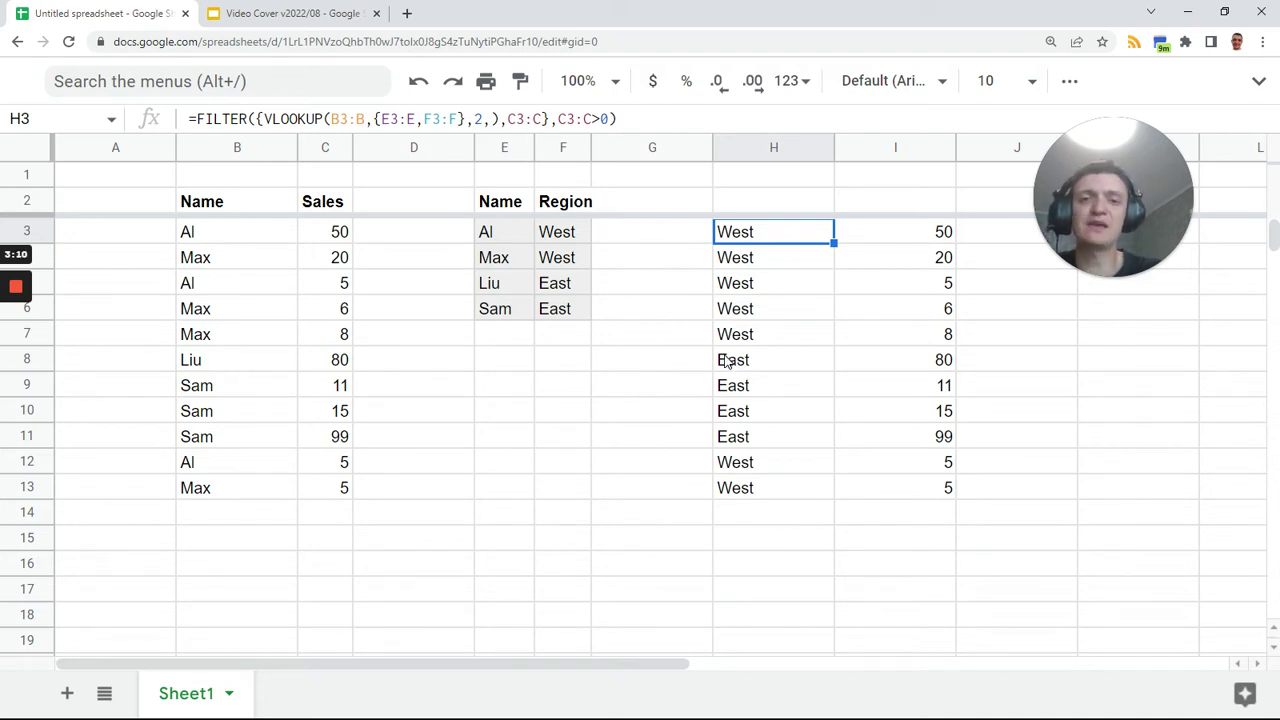
{"action": "left_click", "coordinate": [235, 525]}
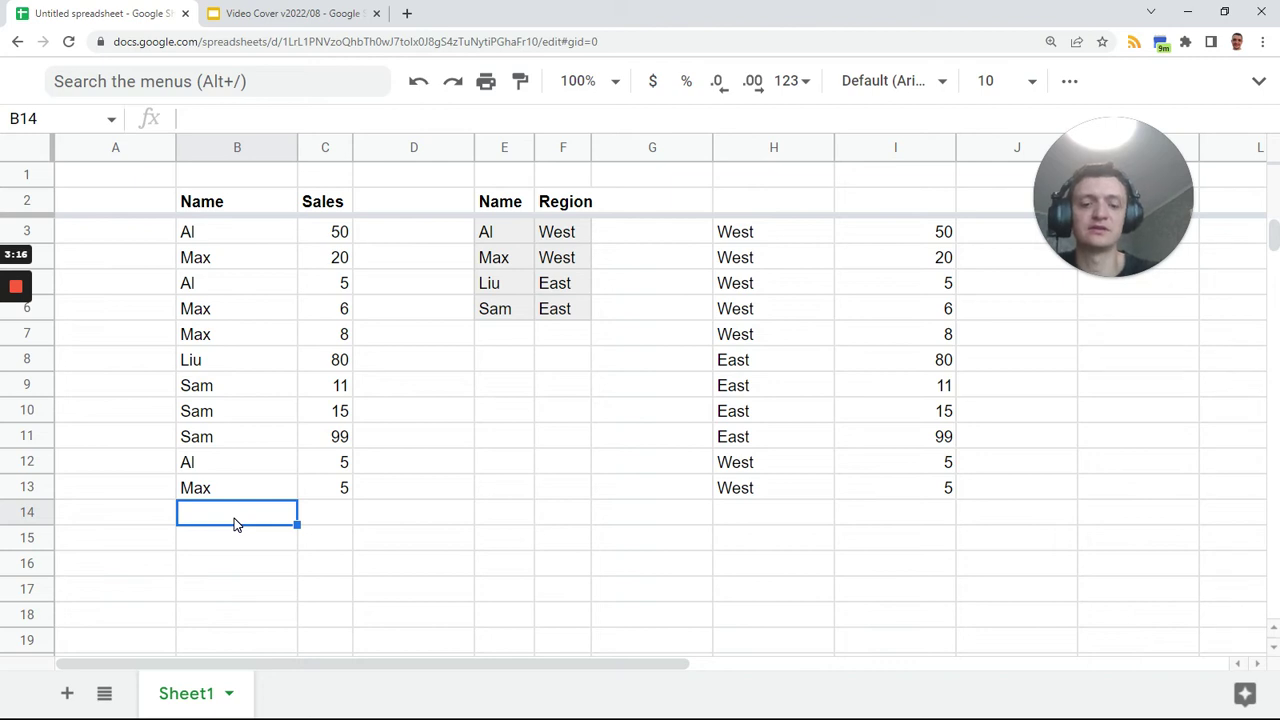
Enter Jhon in B14 with sales of 80 in C14
{"action": "type", "text": "J"}
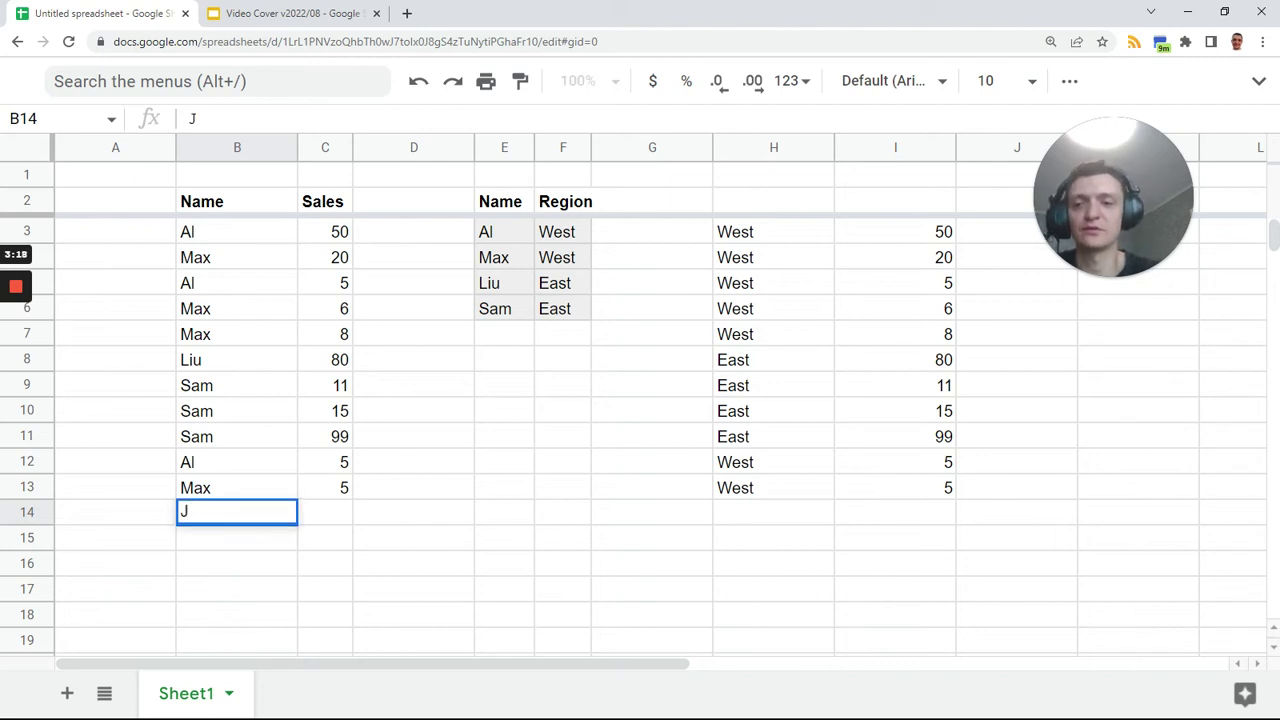
{"action": "type", "text": "hon"}
{"action": "key", "text": "Tab"}
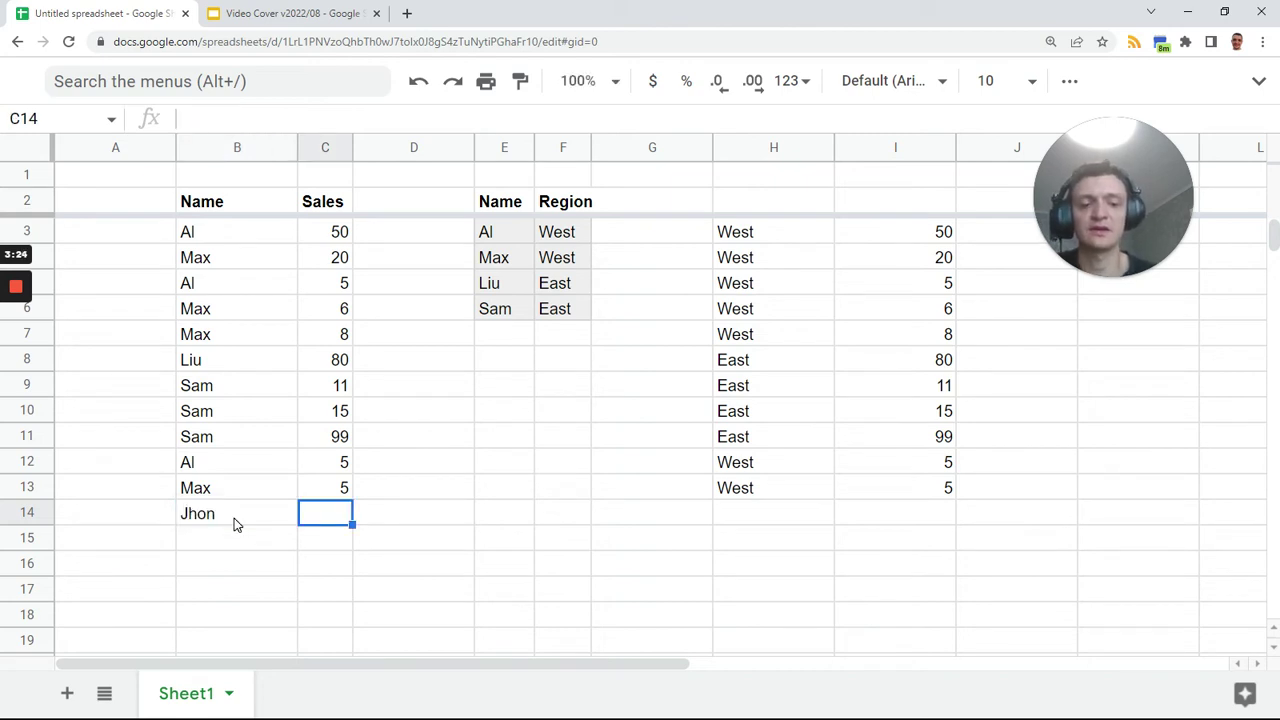
{"action": "type", "text": "80"}
{"action": "key", "text": "Return"}
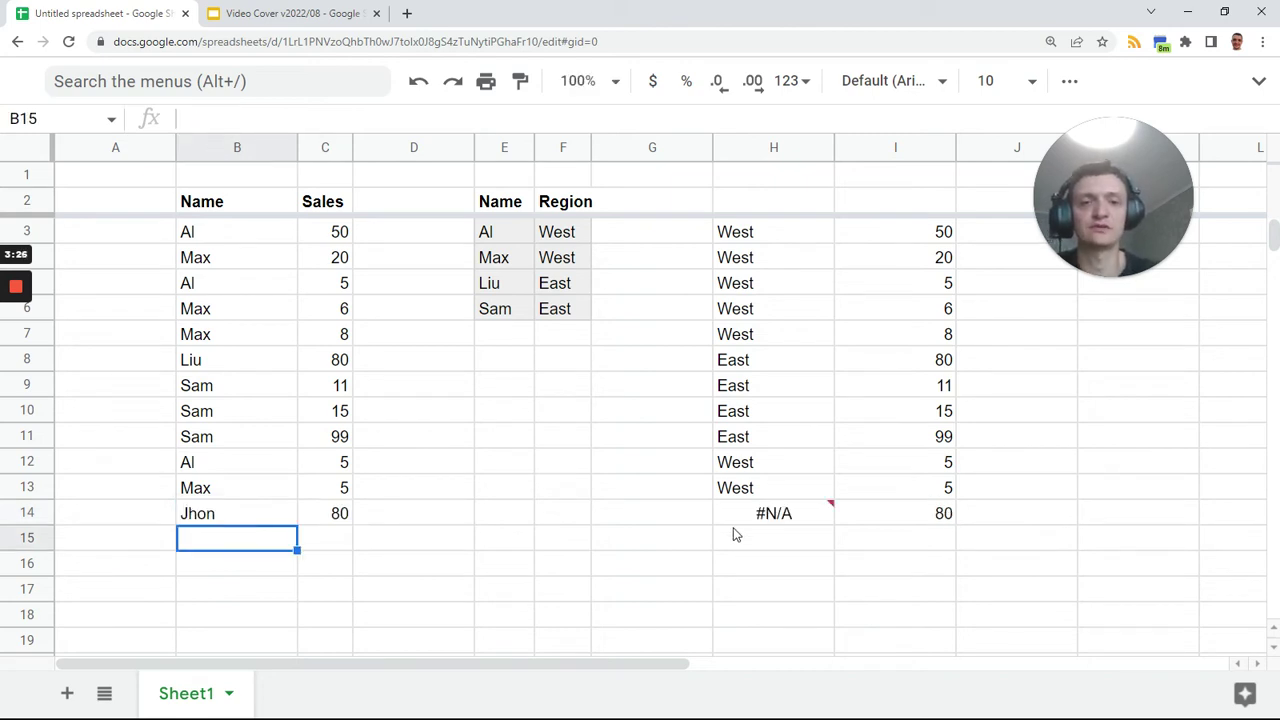
Check the #N/A in H14 and highlight the VLOOKUP part of H3's formula
{"action": "left_click", "coordinate": [762, 522]}
{"action": "left_click", "coordinate": [744, 238]}
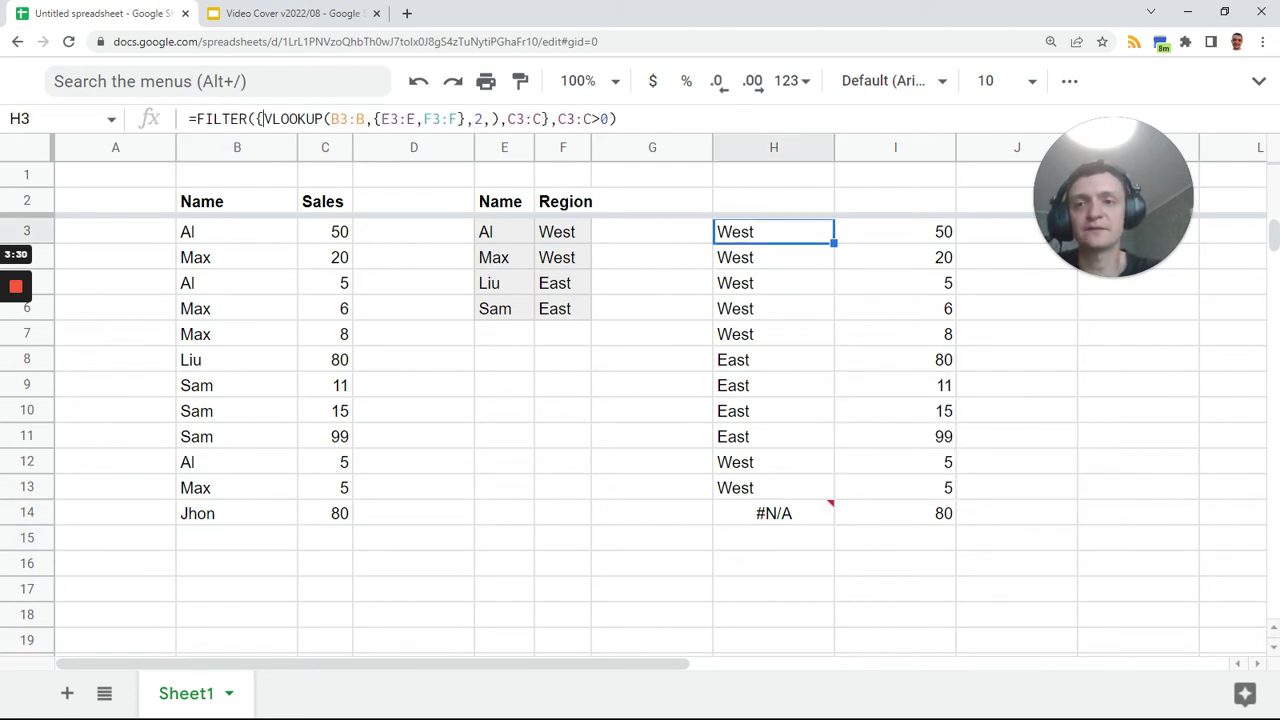
{"action": "left_click_drag", "start_coordinate": [263, 118], "coordinate": [498, 118]}
{"action": "key", "text": "ctrl+c"}
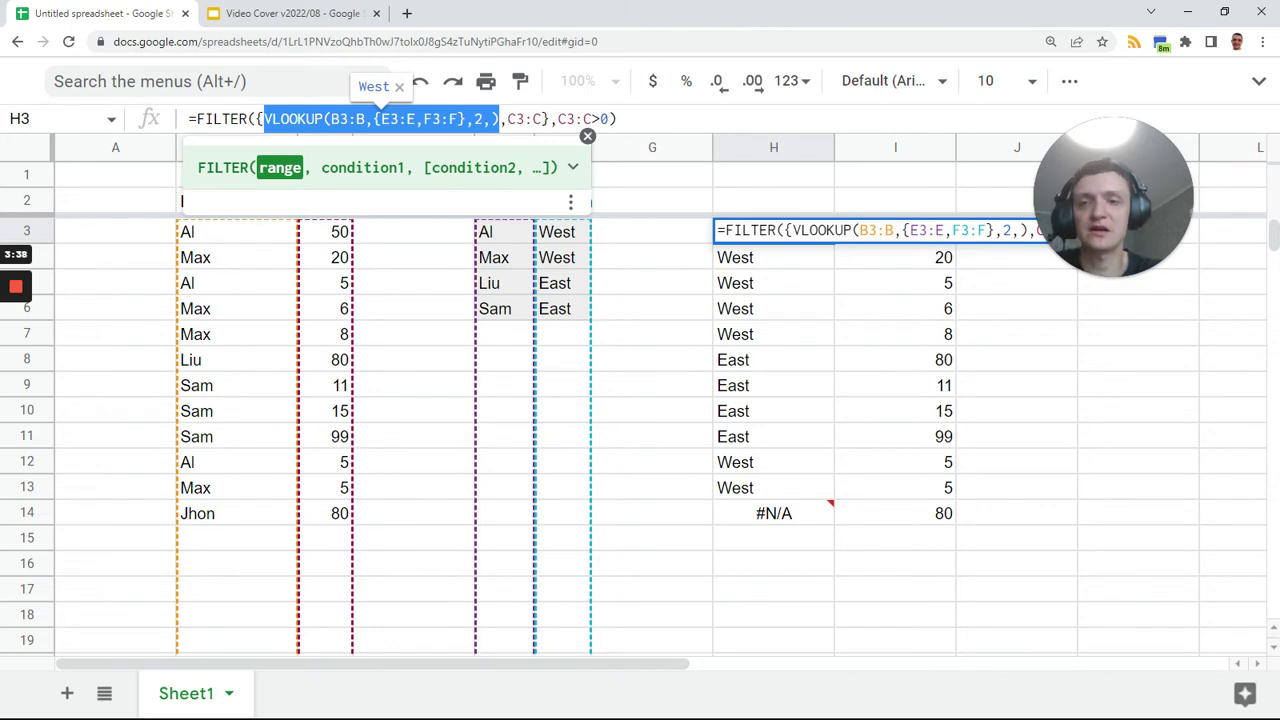
Wrap the VLOOKUP in IFERROR with the fallback text "--Not Found--"
{"action": "key", "text": "BackSpace"}
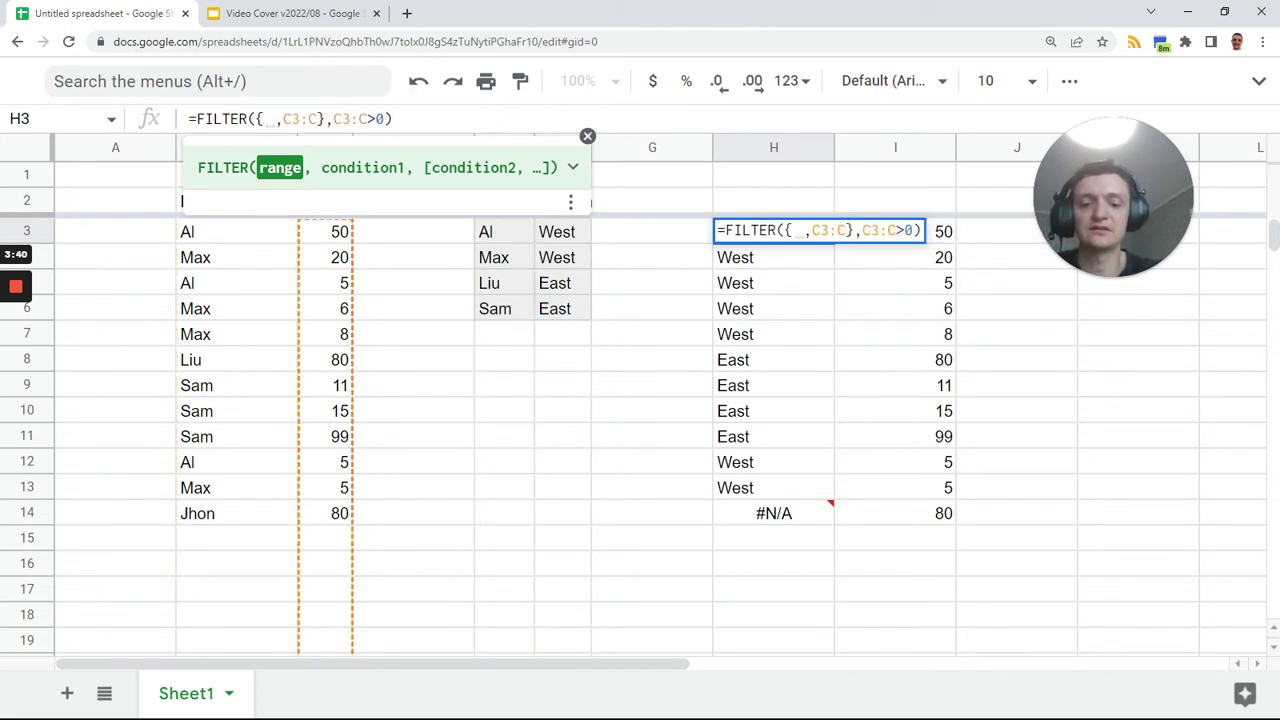
{"action": "type", "text": "IFERROR("}
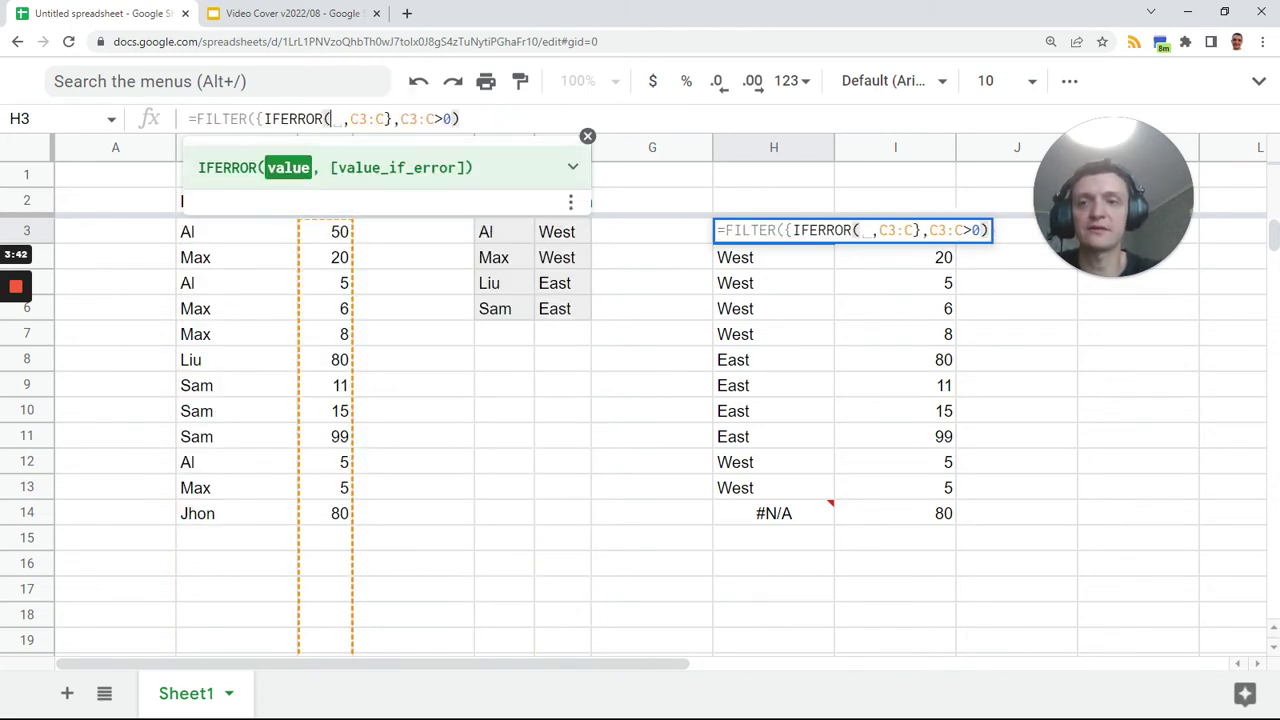
{"action": "key", "text": "ctrl+v"}
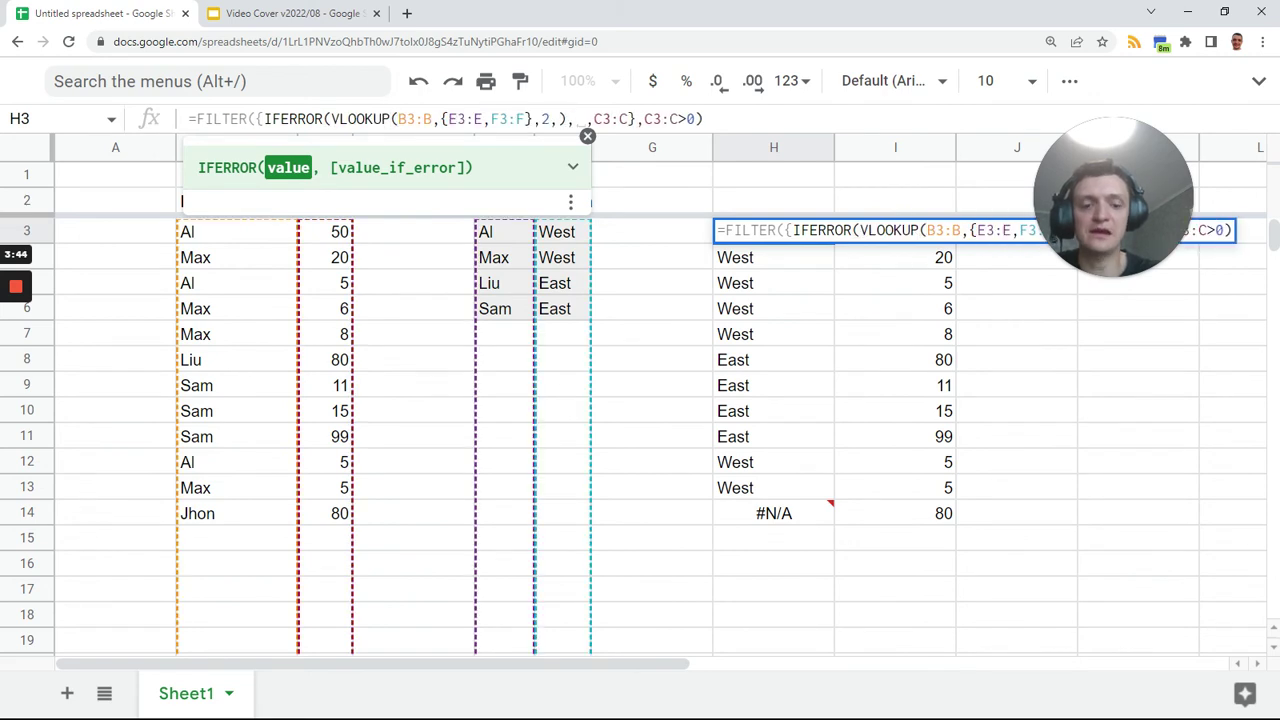
{"action": "type", "text": "\"\")"}
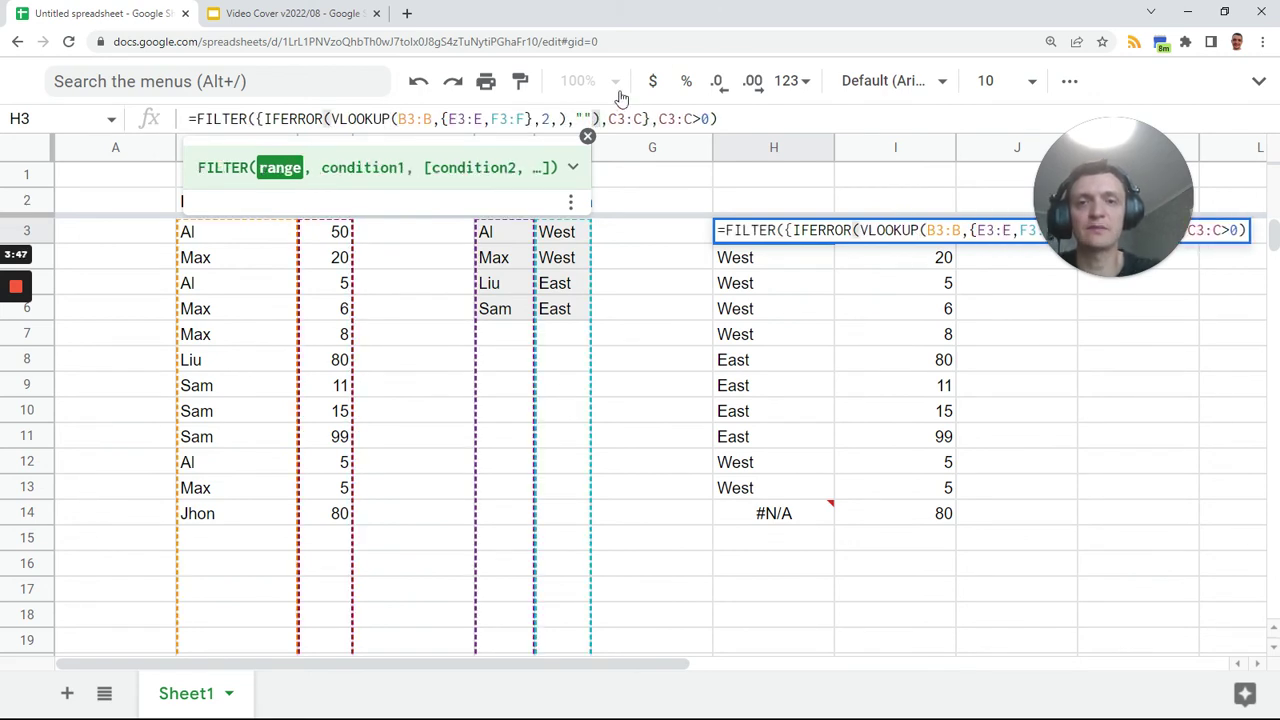
{"action": "key", "text": "Left"}
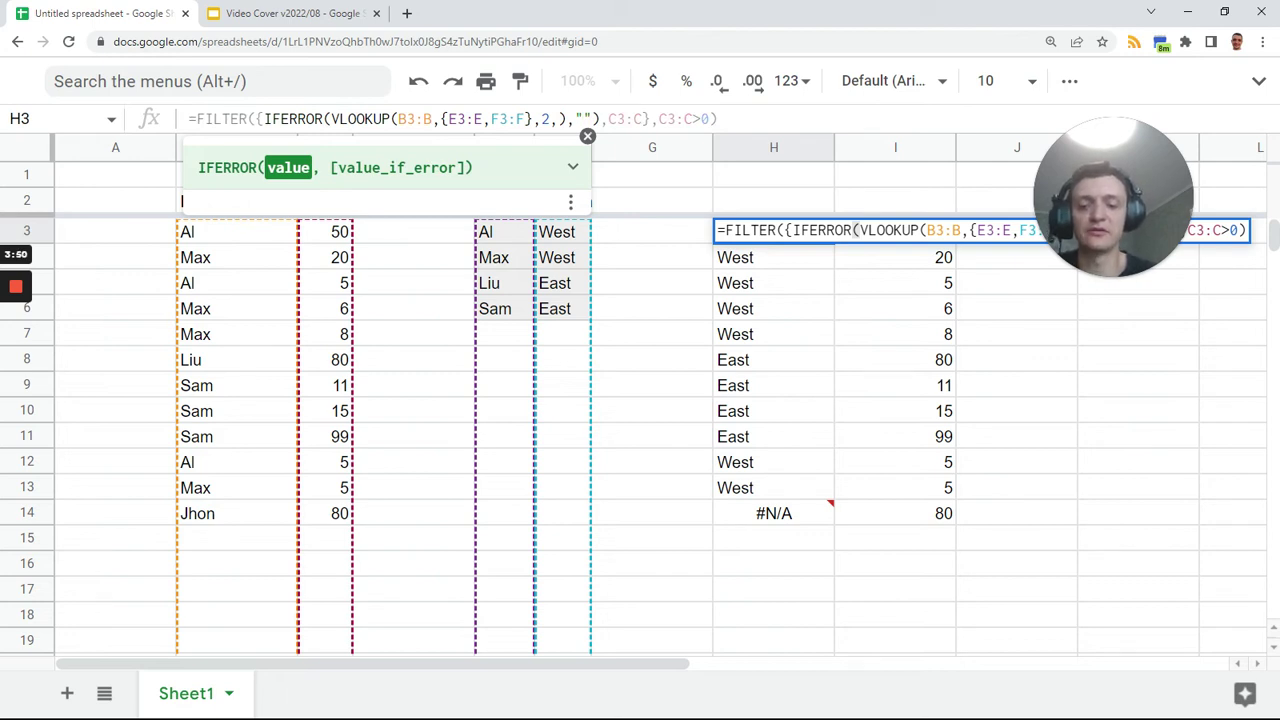
{"action": "type", "text": "Not "}
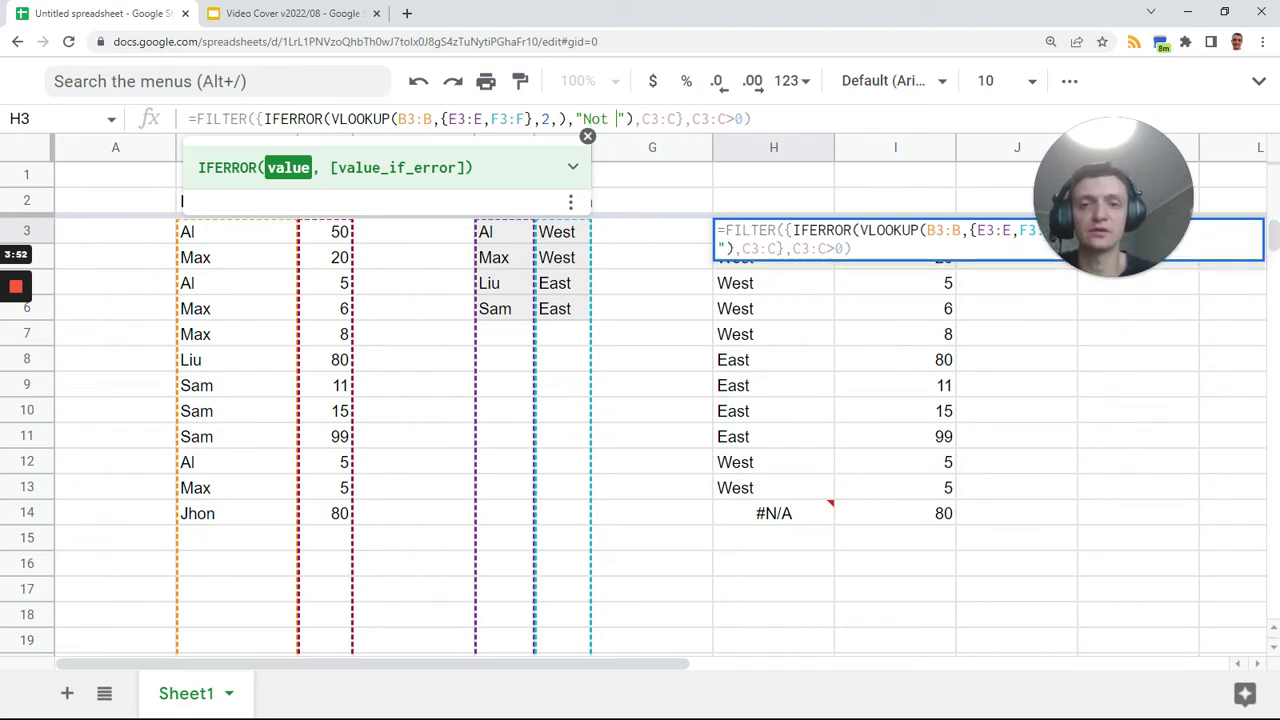
{"action": "type", "text": "FOund"}
{"action": "key", "text": "Left"}
{"action": "key", "text": "Left"}
{"action": "key", "text": "Left"}
{"action": "key", "text": "BackSpace"}
{"action": "type", "text": "o"}
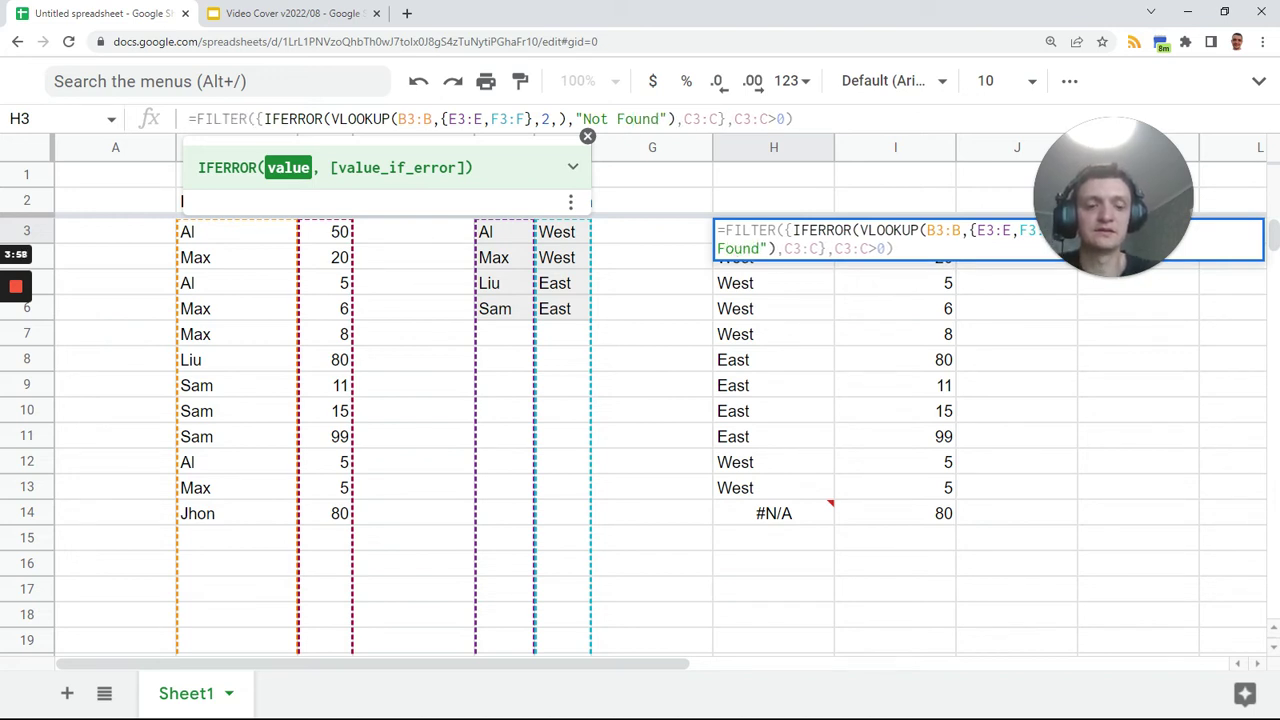
{"action": "type", "text": "--"}
{"action": "type", "text": "--"}
{"action": "key", "text": "Return"}
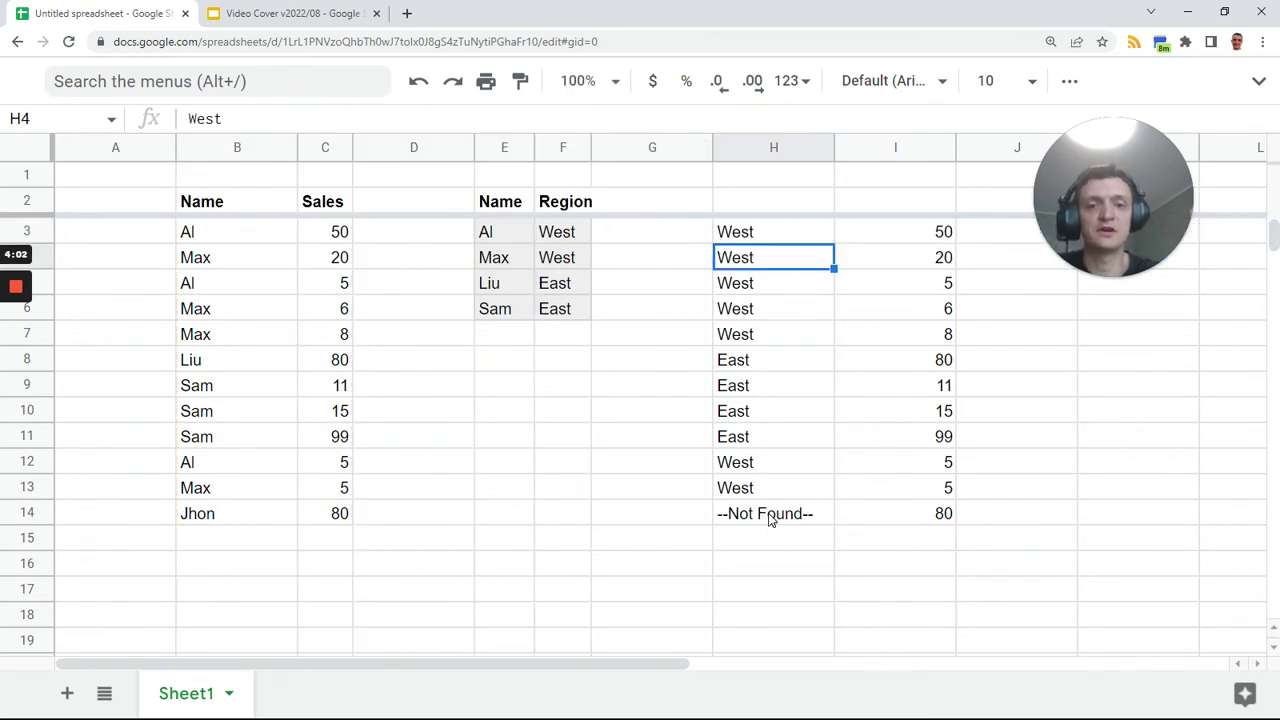
{"action": "left_click", "coordinate": [770, 517]}
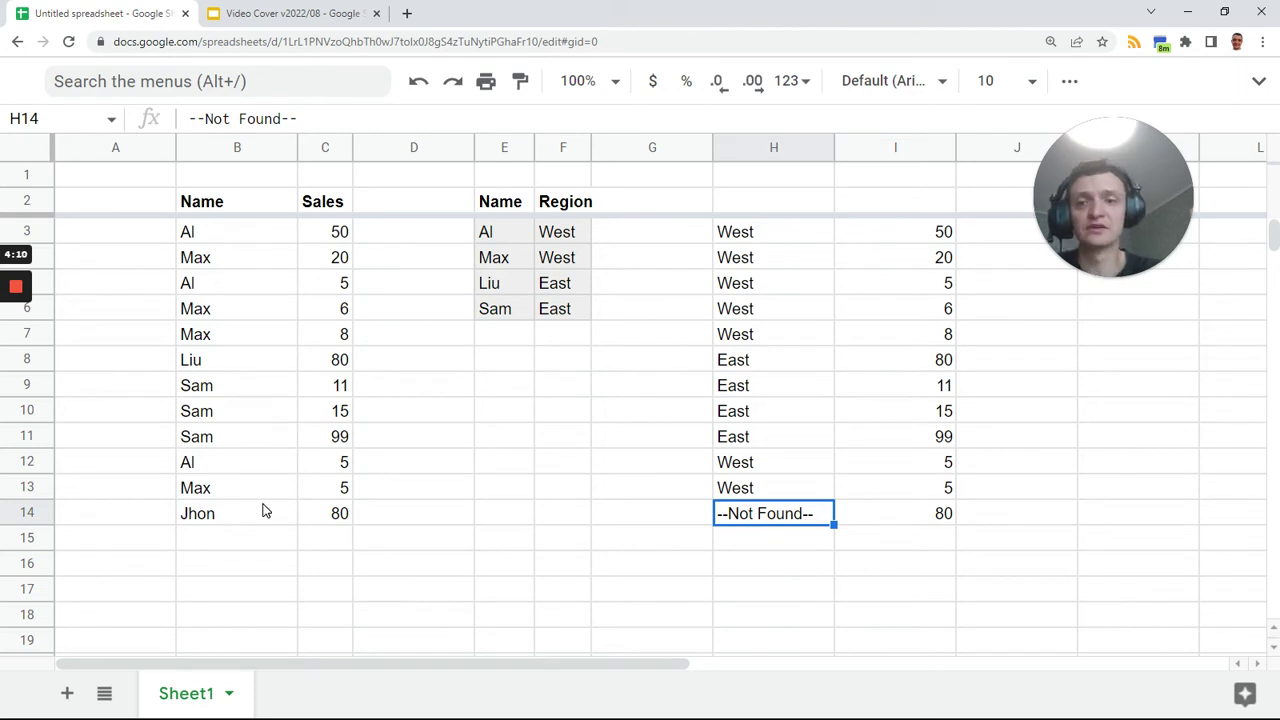
{"action": "left_click", "coordinate": [210, 514]}
{"action": "key", "text": "ctrl+c"}
{"action": "left_click", "coordinate": [519, 342]}
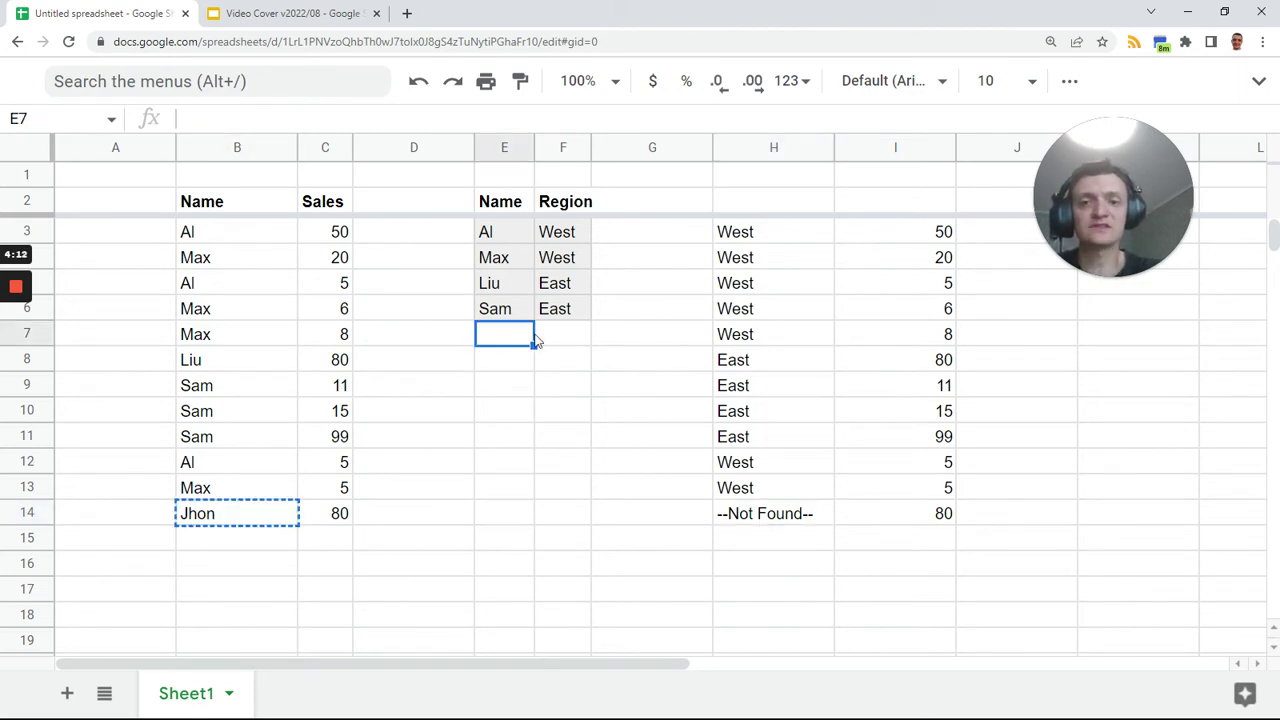
{"action": "key", "text": "ctrl+v"}
{"action": "left_click", "coordinate": [562, 337]}
{"action": "key", "text": "shift+Up"}
{"action": "key", "text": "ctrl+d"}
{"action": "left_click", "coordinate": [546, 386]}
{"action": "left_click", "coordinate": [550, 338]}
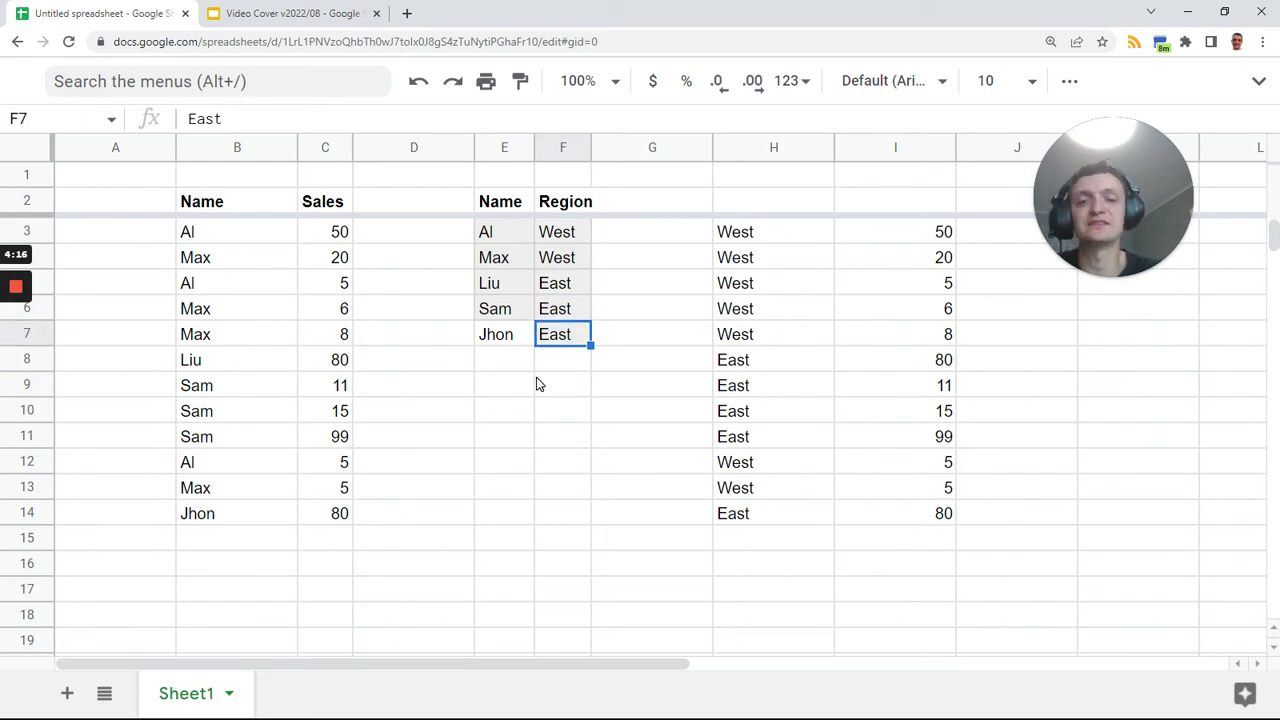
{"action": "key", "text": "ctrl+z"}
{"action": "key", "text": "ctrl+z"}
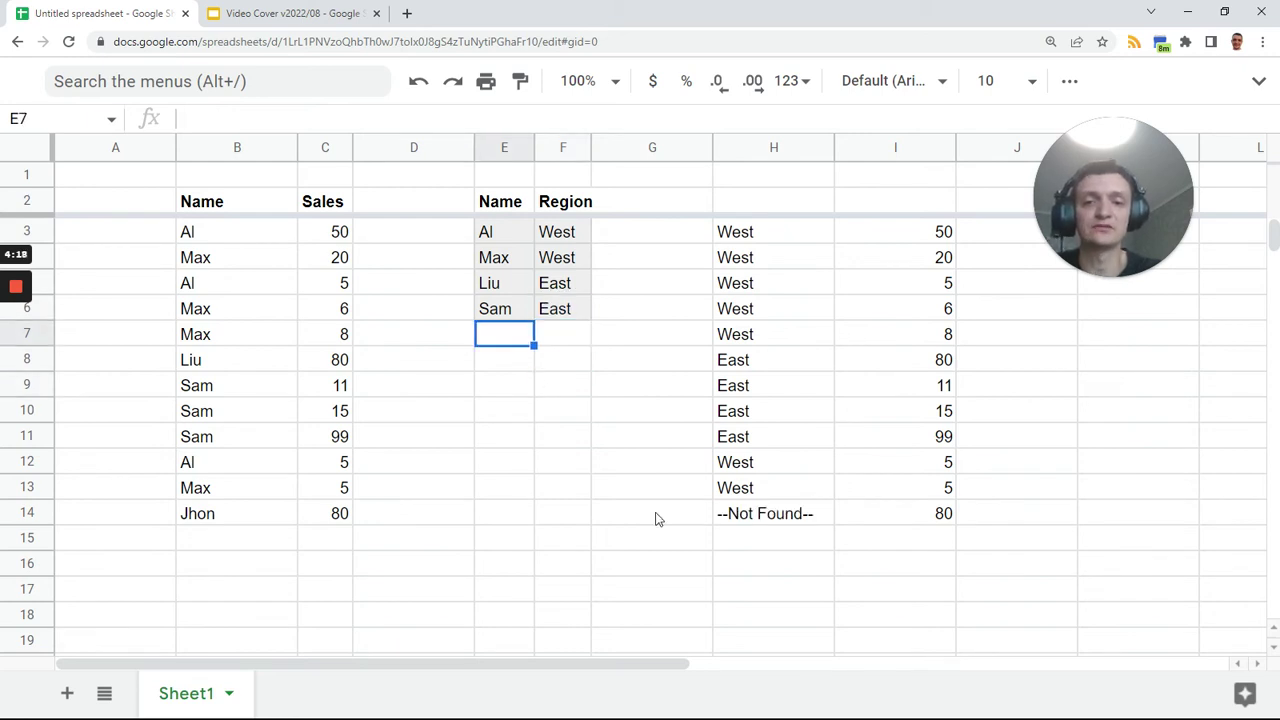
{"action": "left_click", "coordinate": [806, 512]}
{"action": "left_click", "coordinate": [755, 239]}
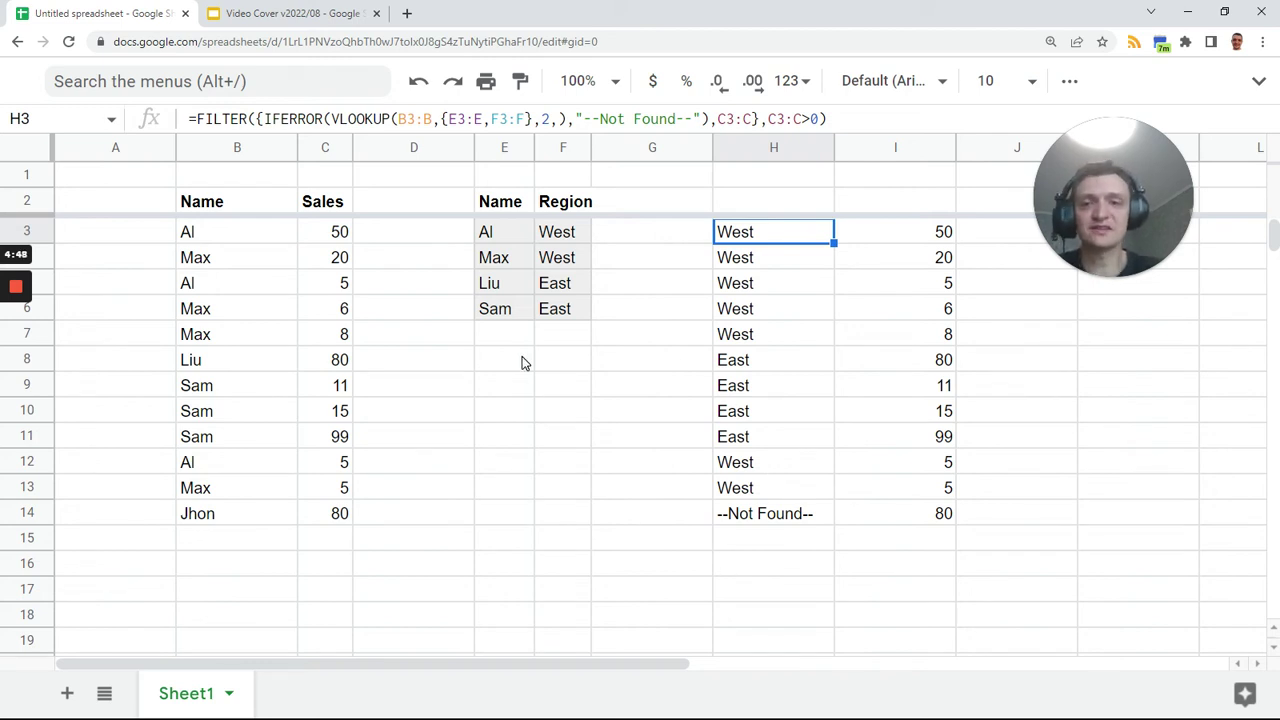
Copy the Name/Region table E3:F6 into a new Sheet2
{"action": "mouse_move", "coordinate": [503, 201]}
{"action": "left_mouse_down"}
{"action": "mouse_move", "coordinate": [503, 225]}
{"action": "mouse_move", "coordinate": [557, 286]}
{"action": "mouse_move", "coordinate": [560, 316]}
{"action": "left_mouse_up"}
{"action": "key", "text": "ctrl+c"}
{"action": "left_click", "coordinate": [67, 693]}
{"action": "key", "text": "ctrl+v"}
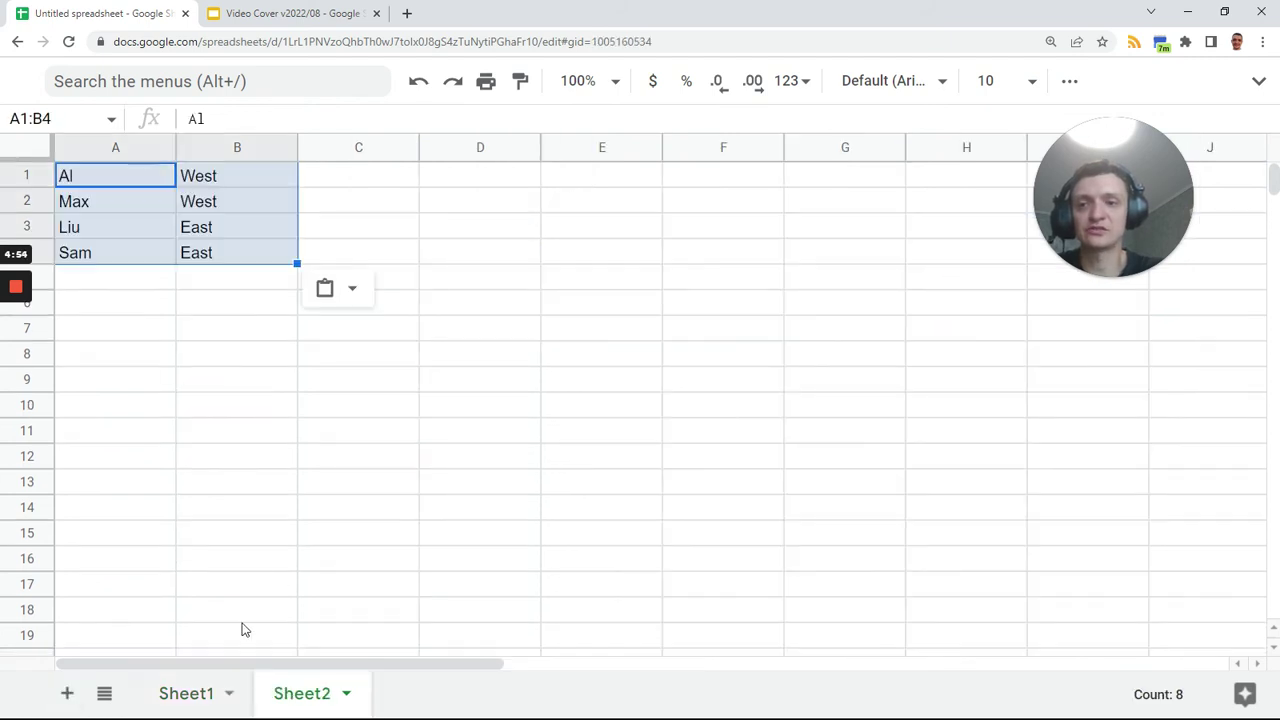
{"action": "left_click", "coordinate": [178, 693]}
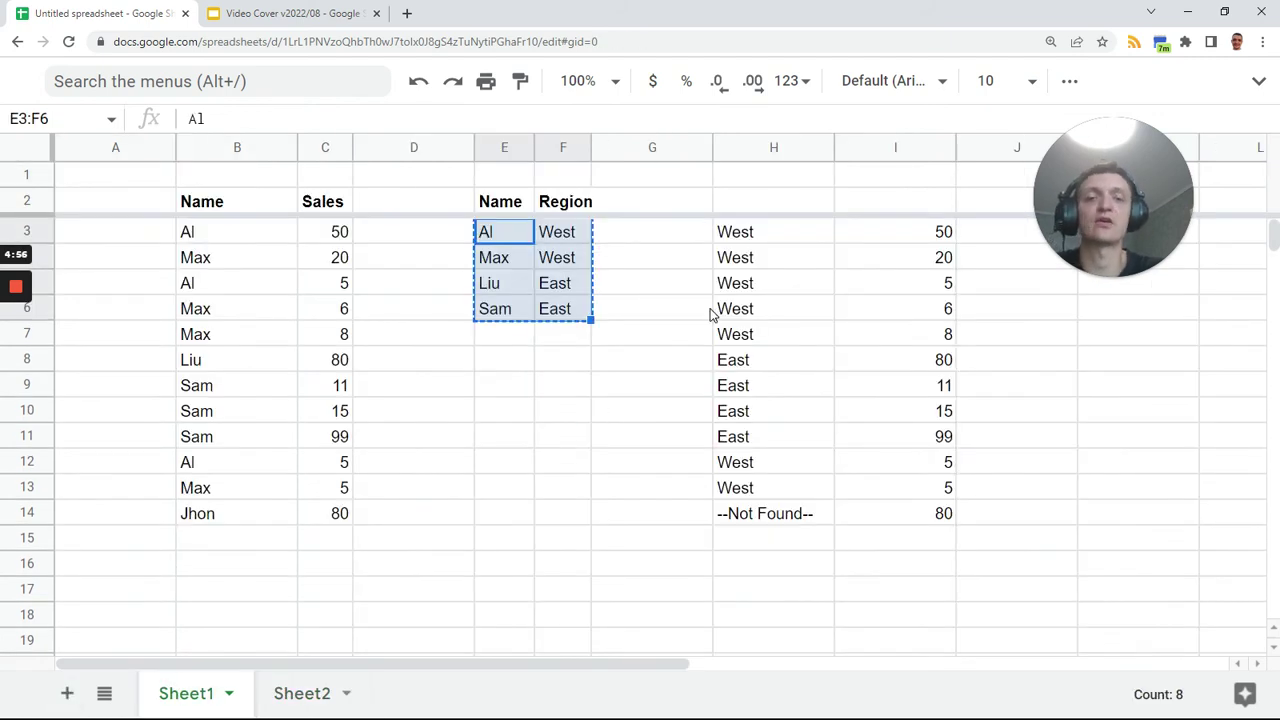
Change H3's lookup range to {Sheet2!A:A,Sheet2!B:B}
{"action": "left_click", "coordinate": [746, 224]}
{"action": "double_click", "coordinate": [478, 119]}
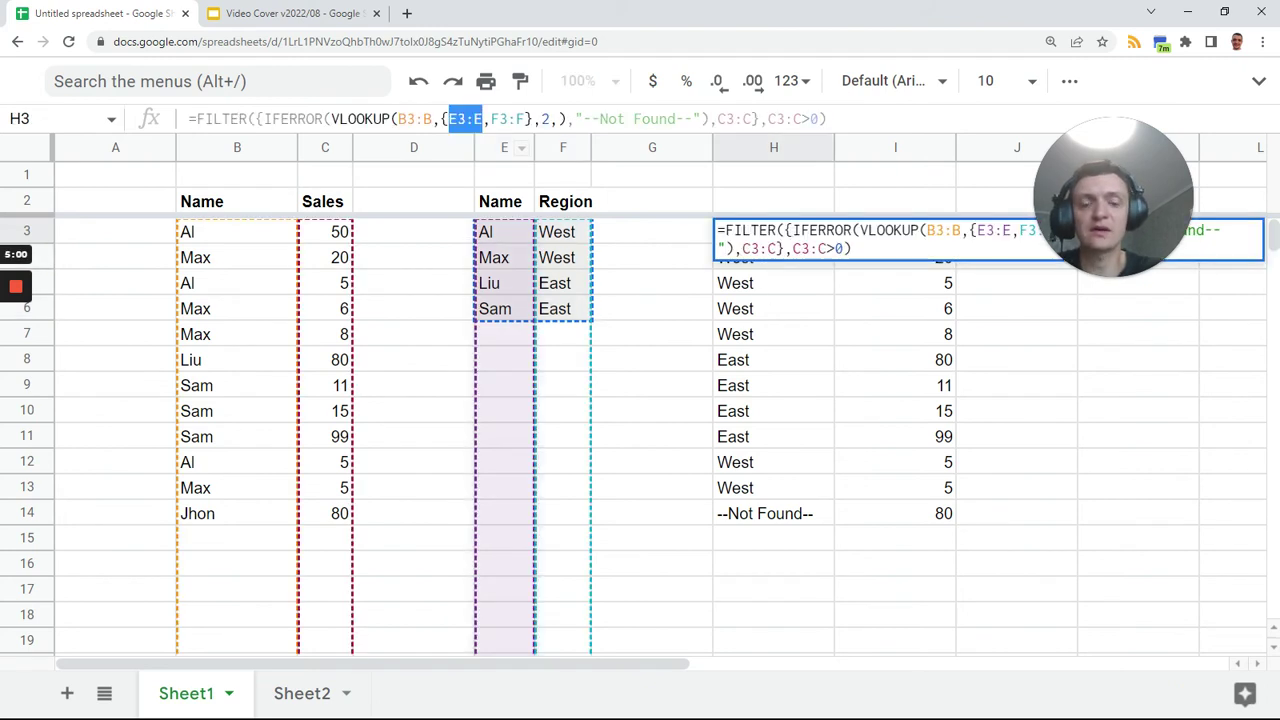
{"action": "key", "text": "BackSpace"}
{"action": "left_click", "coordinate": [652, 462]}
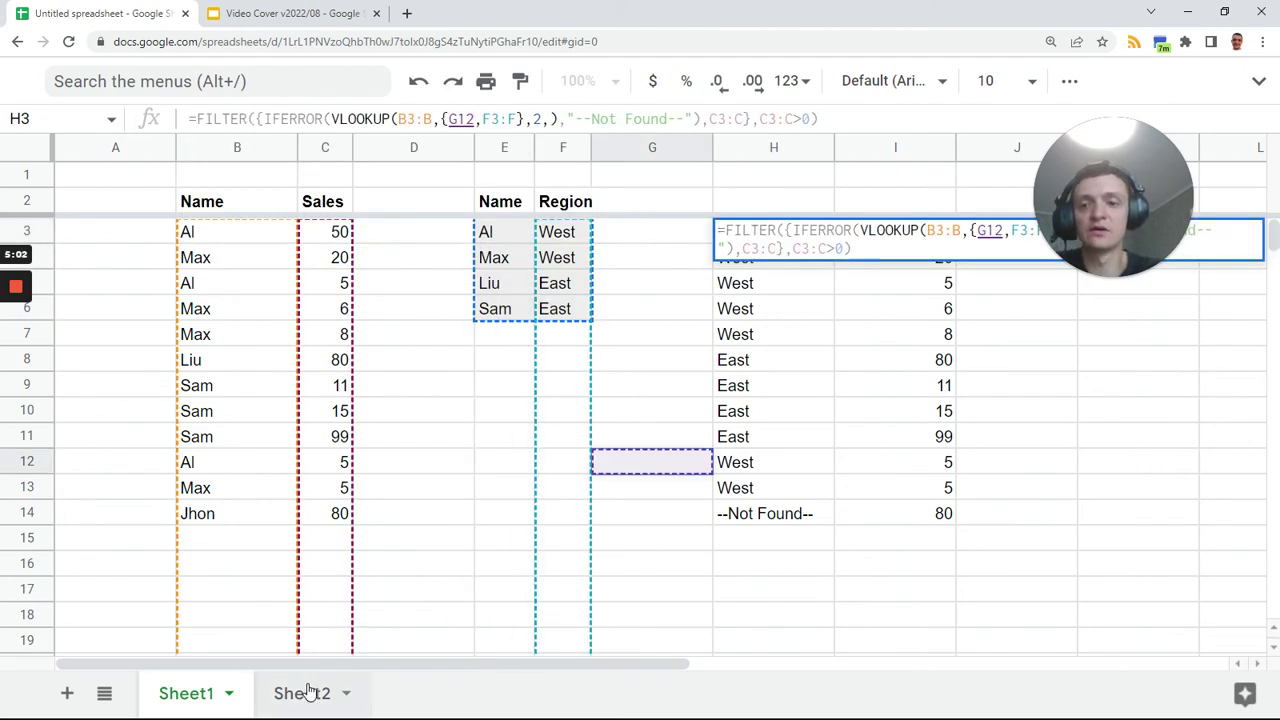
{"action": "left_click", "coordinate": [300, 693]}
{"action": "left_click", "coordinate": [119, 148]}
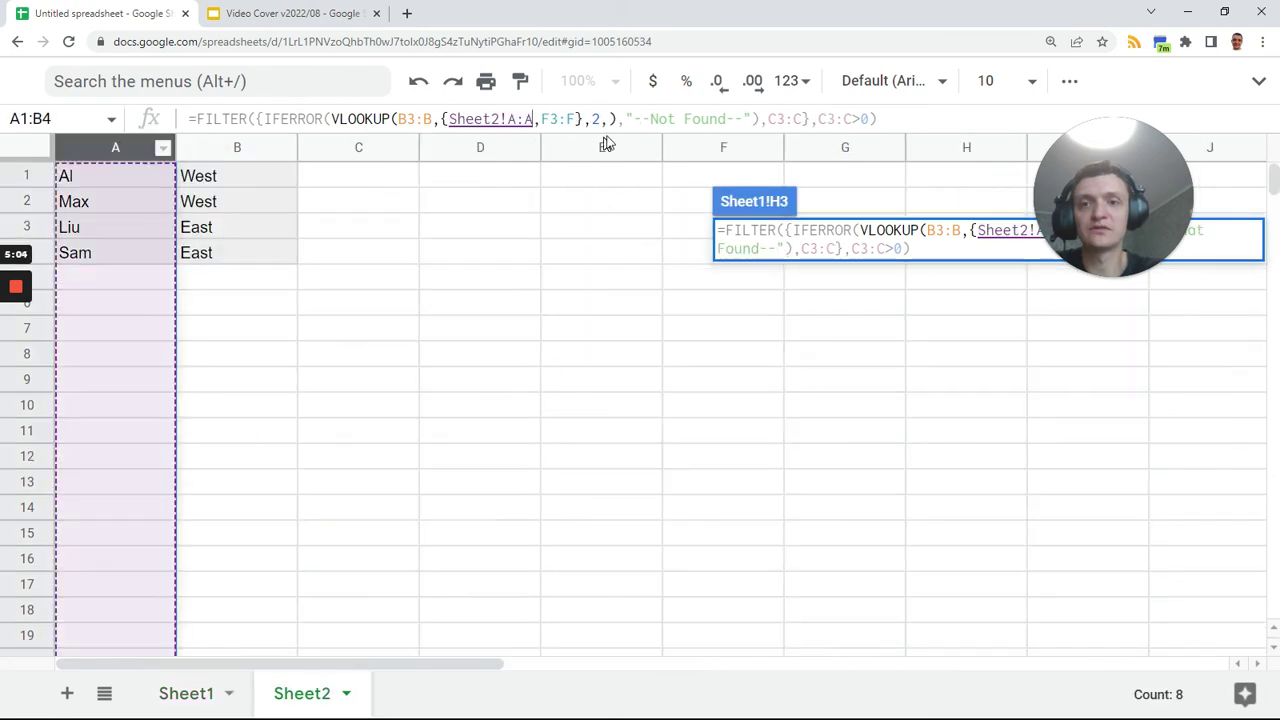
{"action": "double_click", "coordinate": [558, 119]}
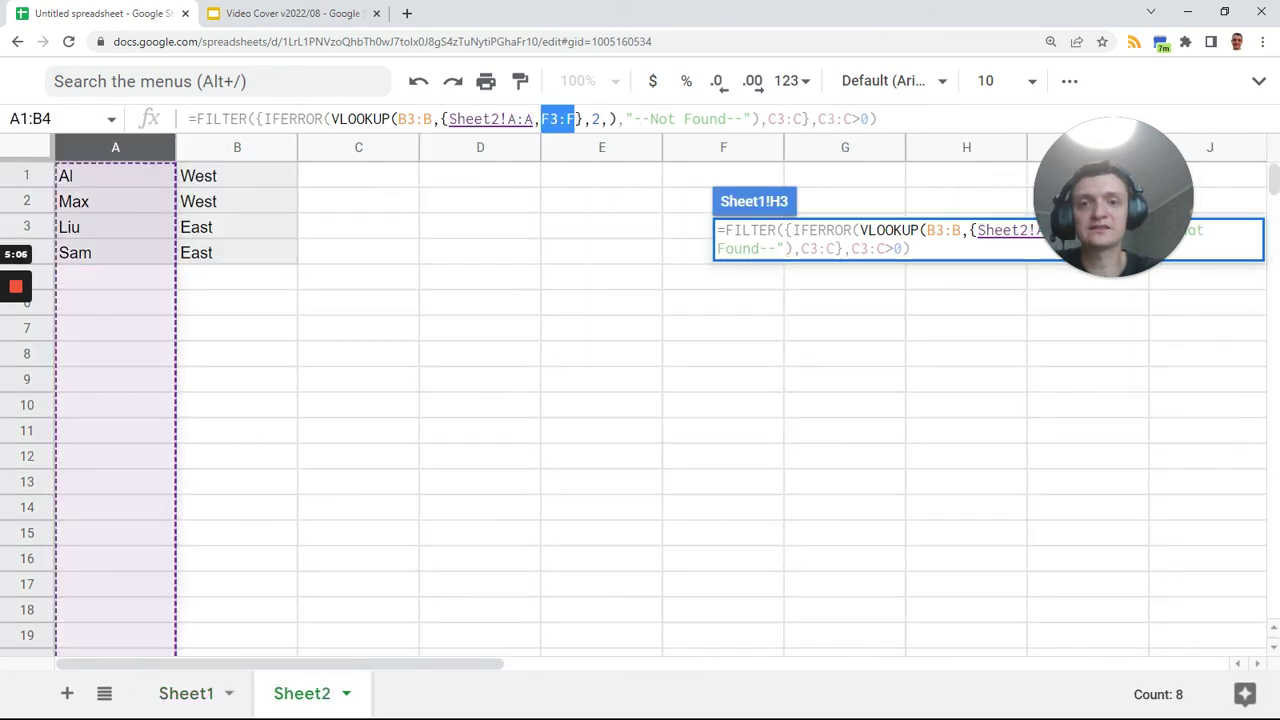
{"action": "key", "text": "BackSpace"}
{"action": "left_click", "coordinate": [244, 334]}
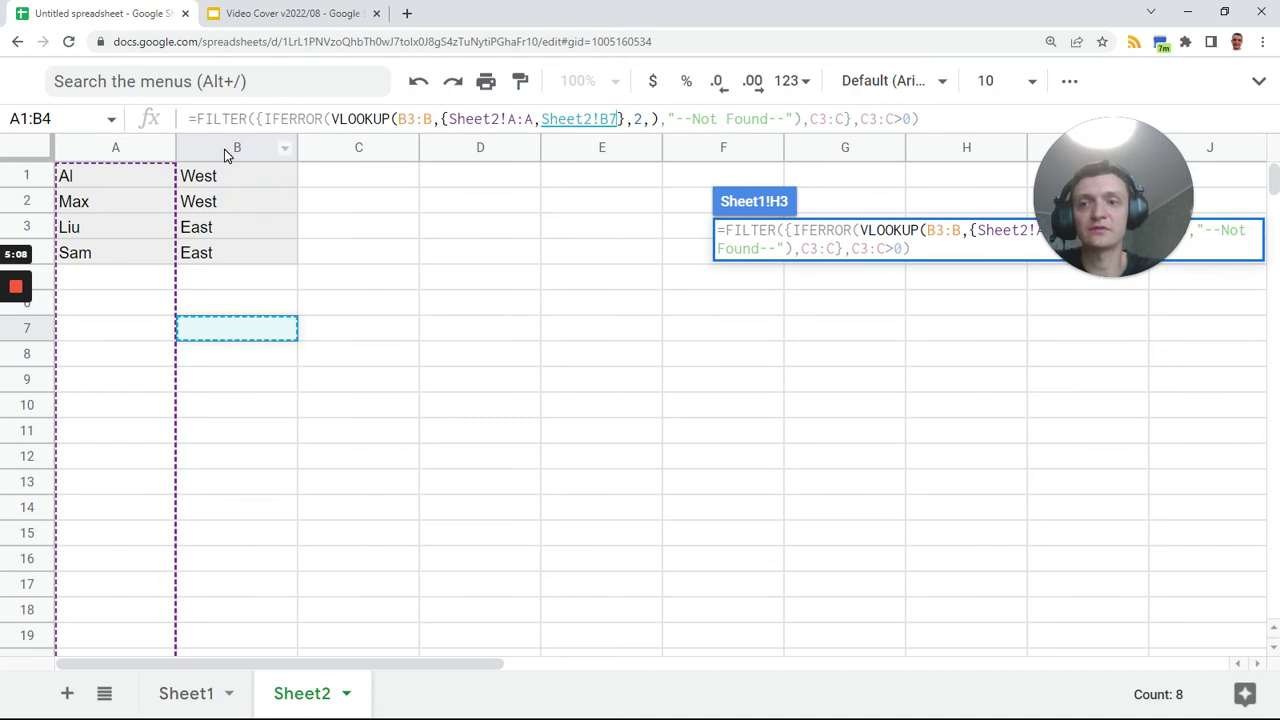
{"action": "left_click", "coordinate": [224, 149]}
{"action": "key", "text": "Return"}
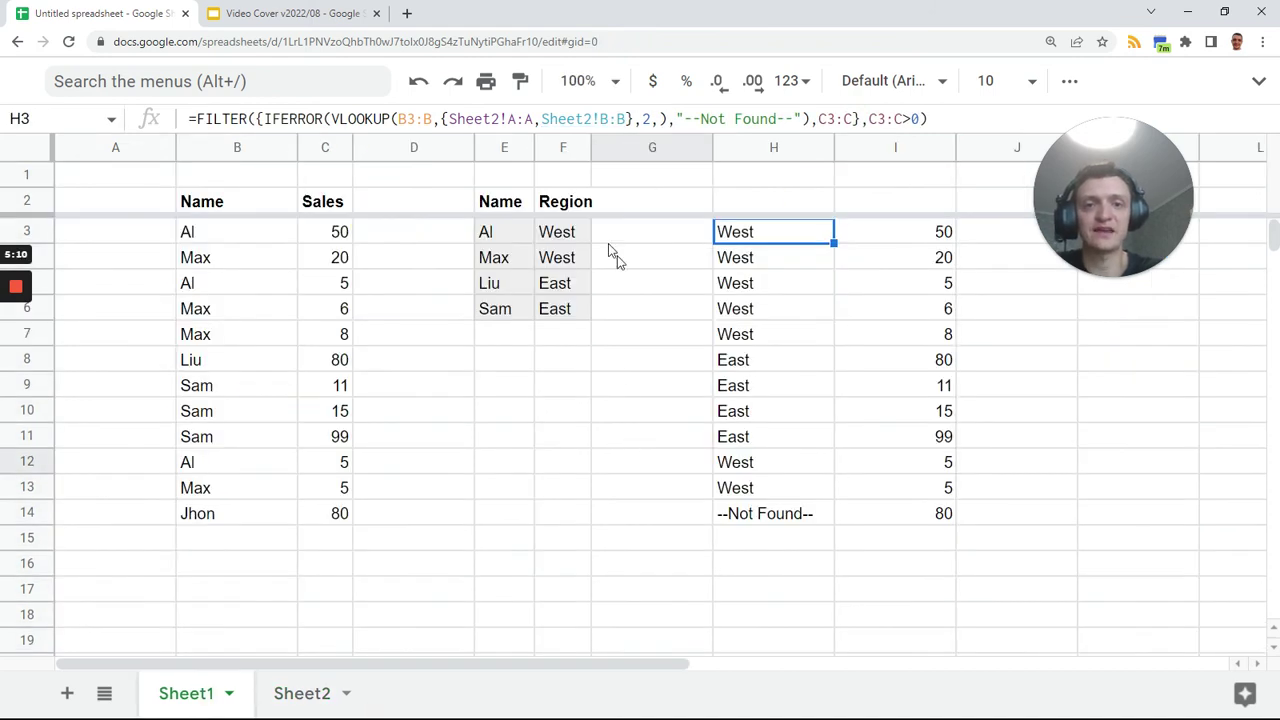
Delete columns E:F holding the old table and confirm Jhon still shows --Not Found--
{"action": "left_click_drag", "start_coordinate": [505, 147], "coordinate": [562, 147]}
{"action": "right_click", "coordinate": [505, 162]}
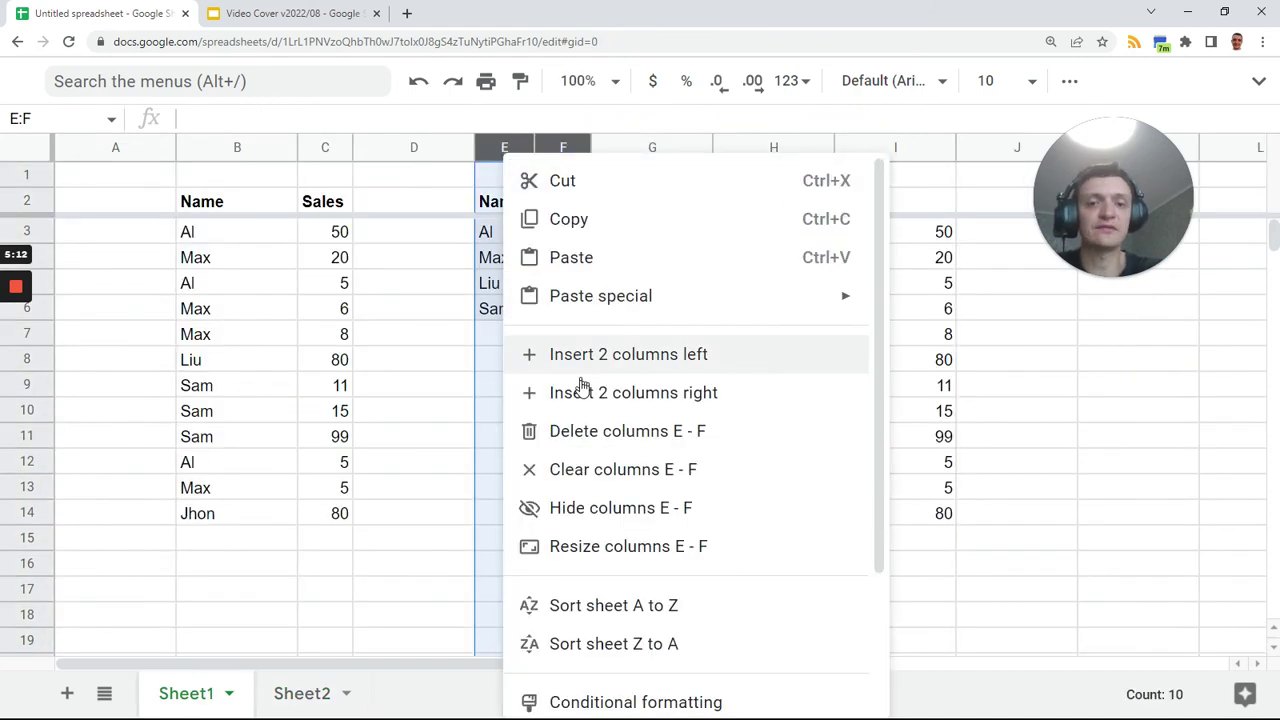
{"action": "left_click", "coordinate": [583, 430]}
{"action": "left_click", "coordinate": [436, 345]}
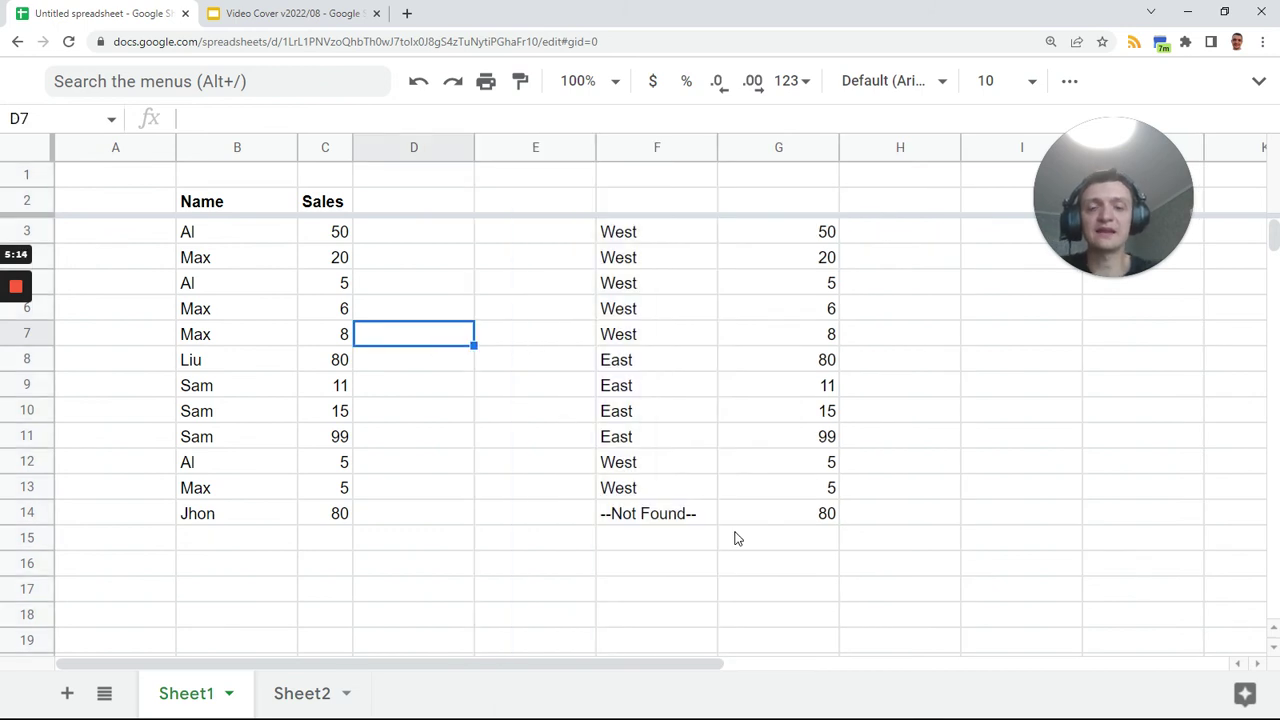
{"action": "left_click", "coordinate": [693, 520]}
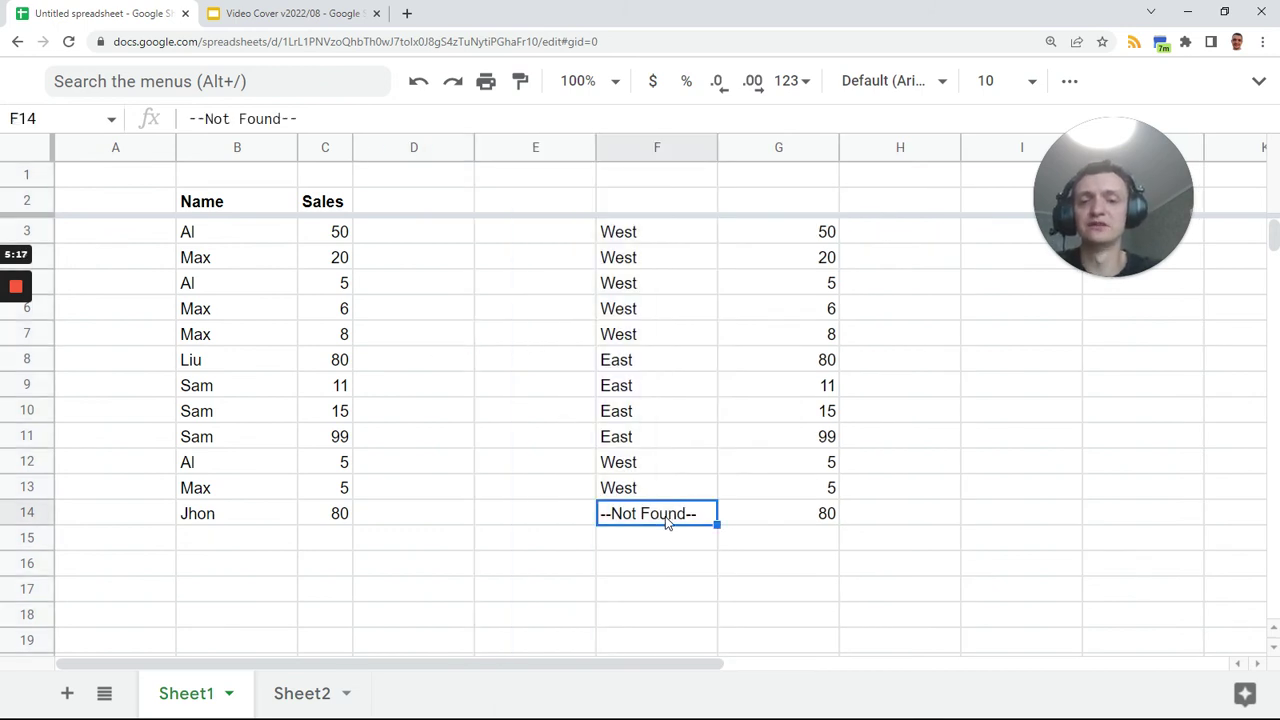
Select Sheet2's gid value in the page address, then return to Sheet1
{"action": "left_click", "coordinate": [305, 693]}
{"action": "left_click_drag", "start_coordinate": [560, 41], "coordinate": [652, 41]}
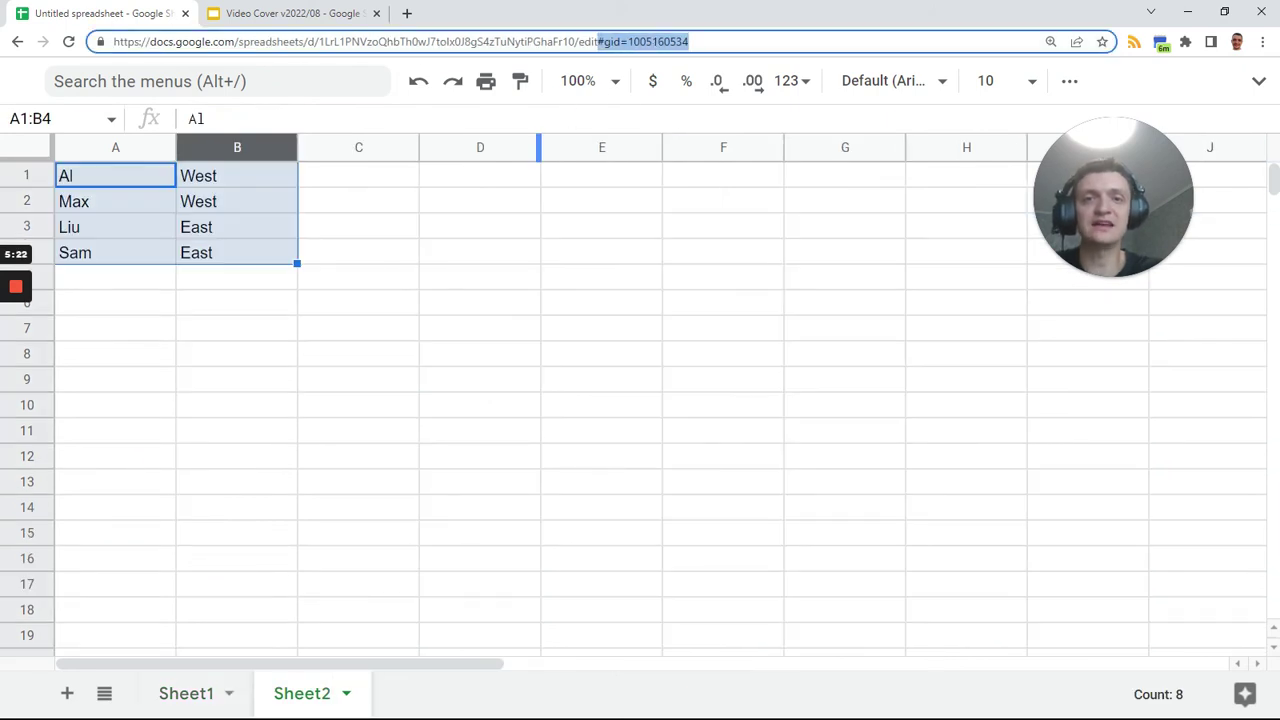
{"action": "left_click", "coordinate": [599, 41]}
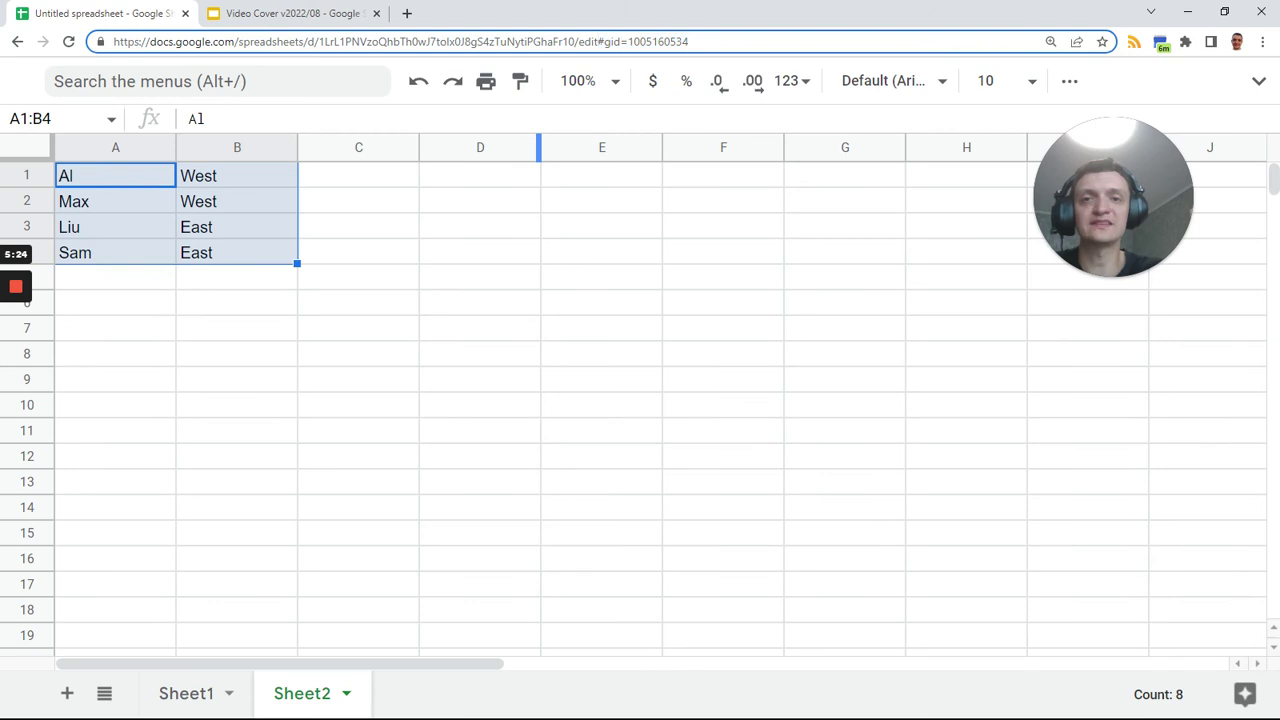
{"action": "left_click_drag", "start_coordinate": [599, 41], "coordinate": [688, 41]}
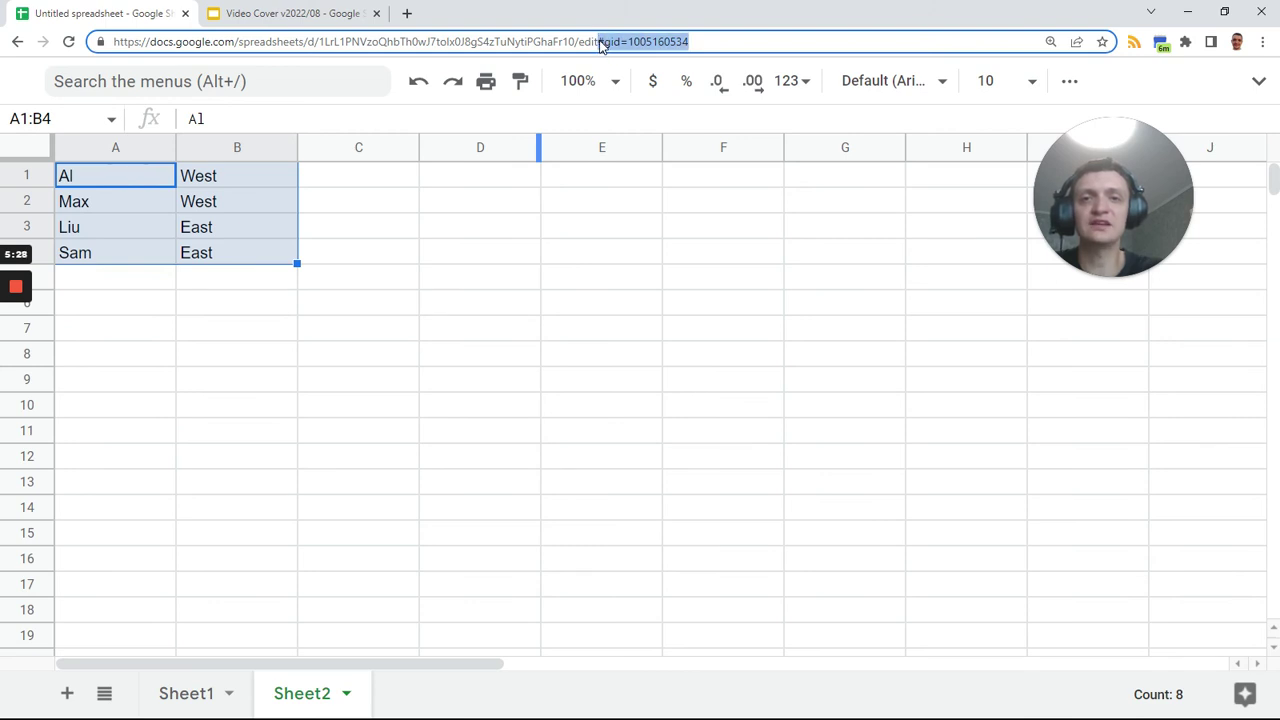
{"action": "left_click_drag", "start_coordinate": [599, 41], "coordinate": [677, 41]}
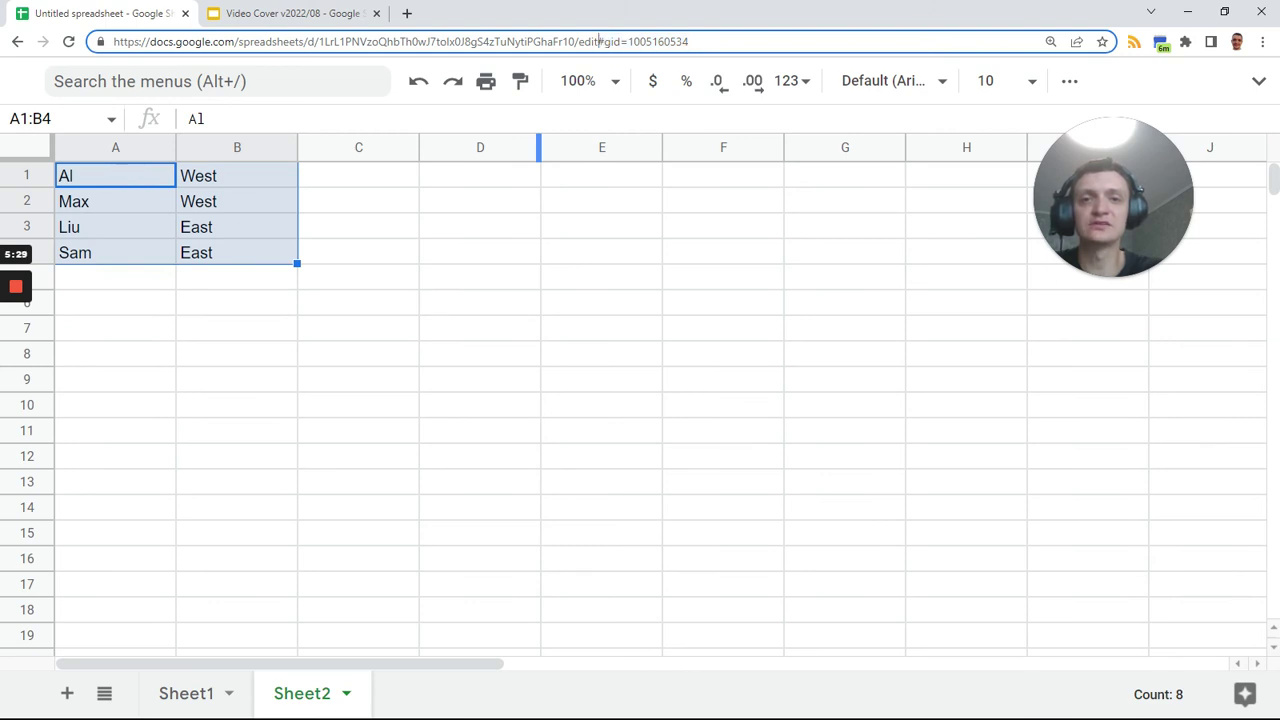
{"action": "left_click", "coordinate": [506, 354]}
{"action": "left_click", "coordinate": [205, 692]}
{"action": "left_click", "coordinate": [645, 232]}
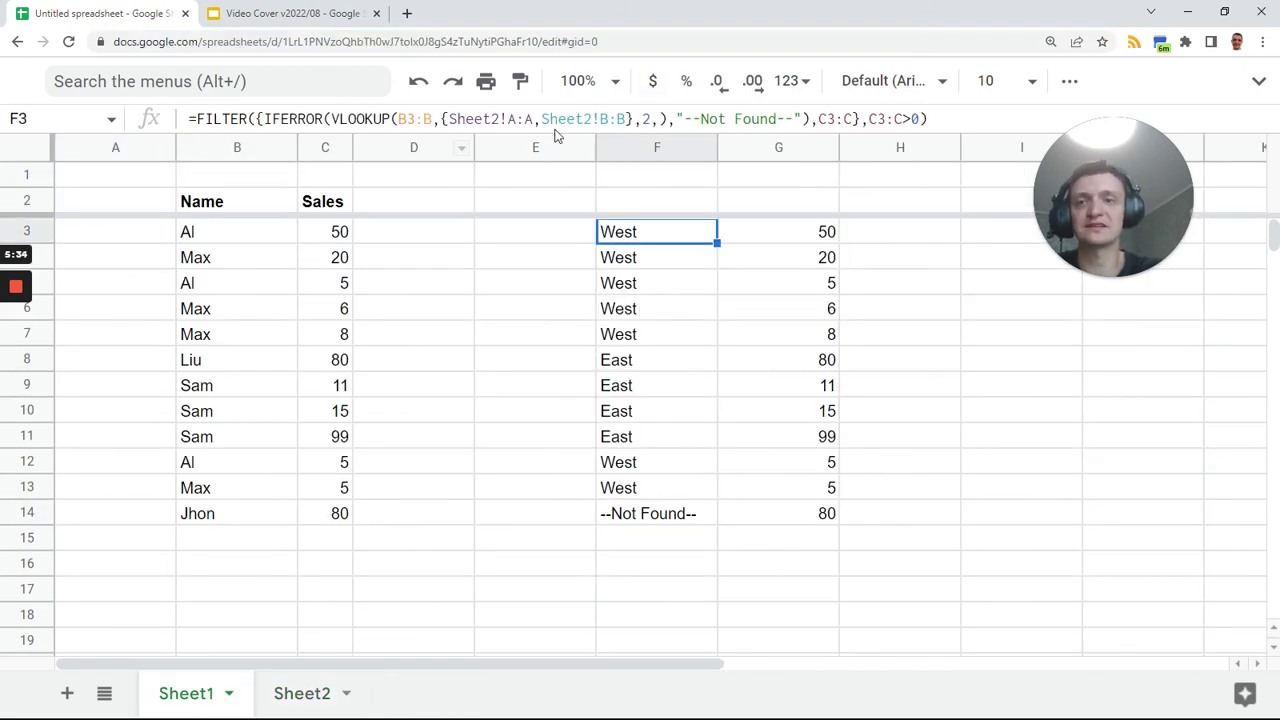
{"action": "left_click", "coordinate": [676, 118]}
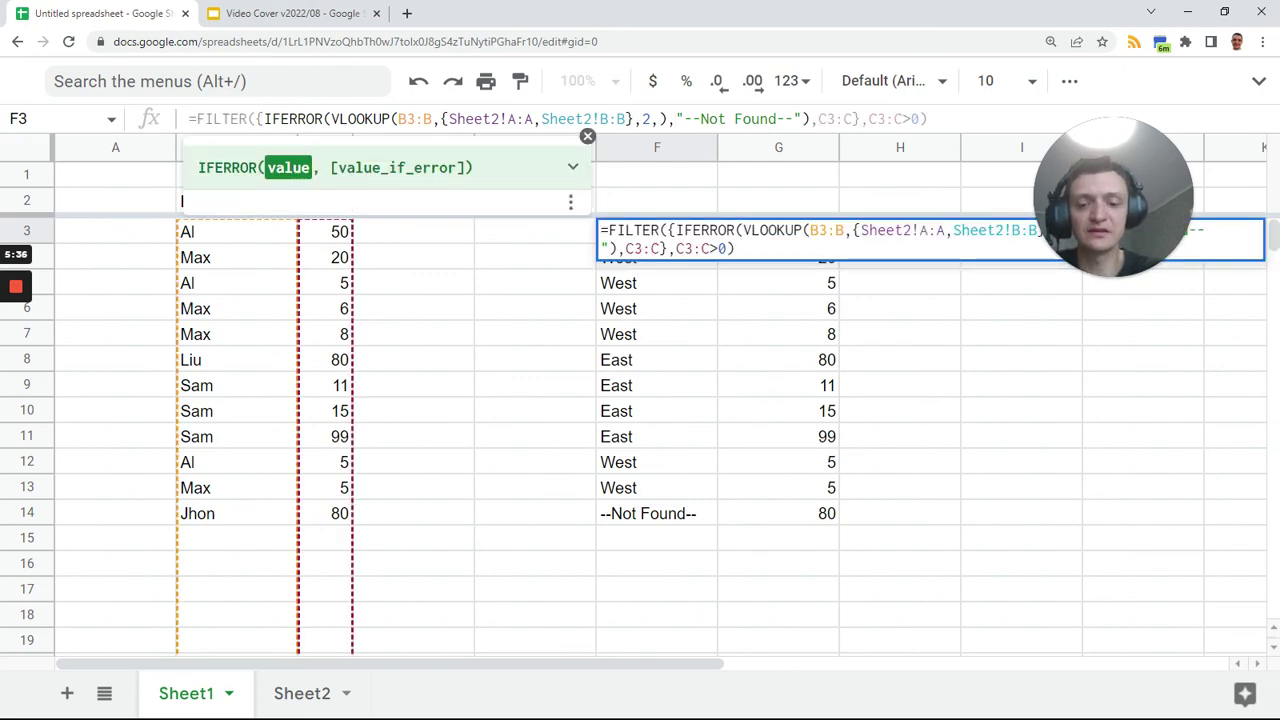
{"action": "type", "text": "рнзукдшы"}
{"action": "key", "text": "BackSpace"}
{"action": "key", "text": "BackSpace"}
{"action": "key", "text": "BackSpace"}
{"action": "key", "text": "BackSpace"}
{"action": "key", "text": "BackSpace"}
{"action": "key", "text": "BackSpace"}
{"action": "key", "text": "BackSpace"}
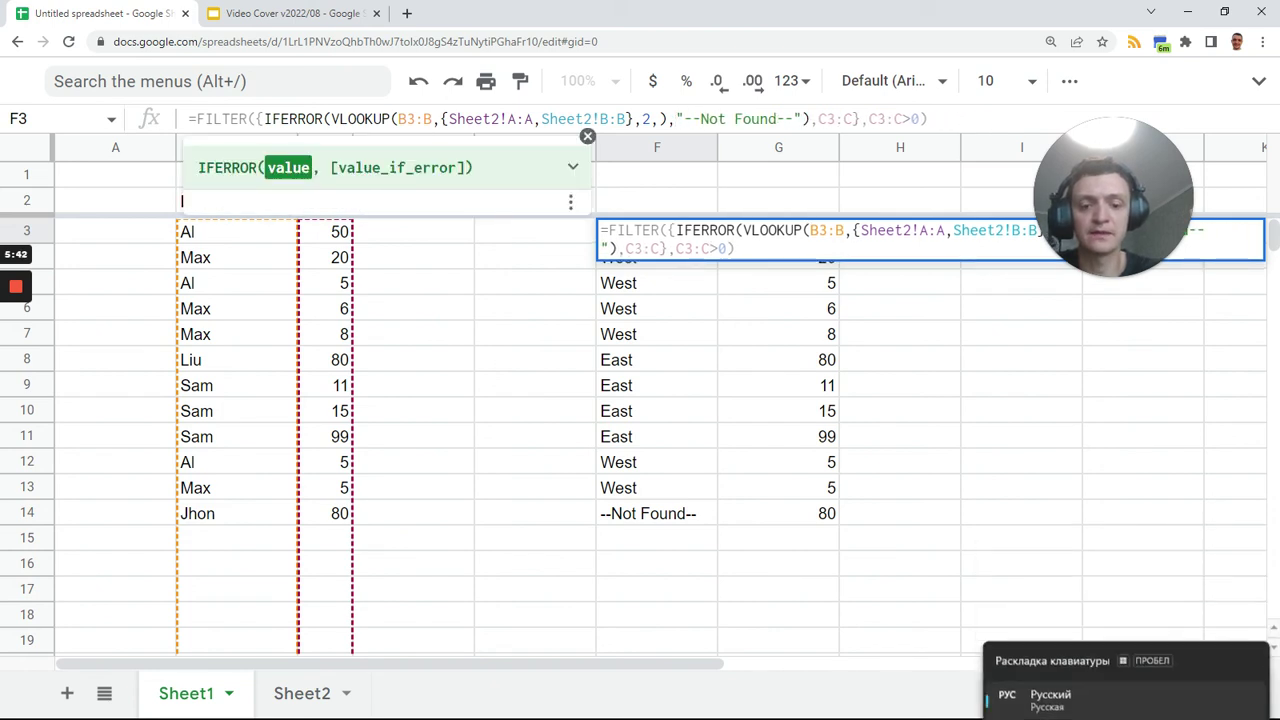
{"action": "key", "text": "super+space"}
{"action": "type", "text": "h"}
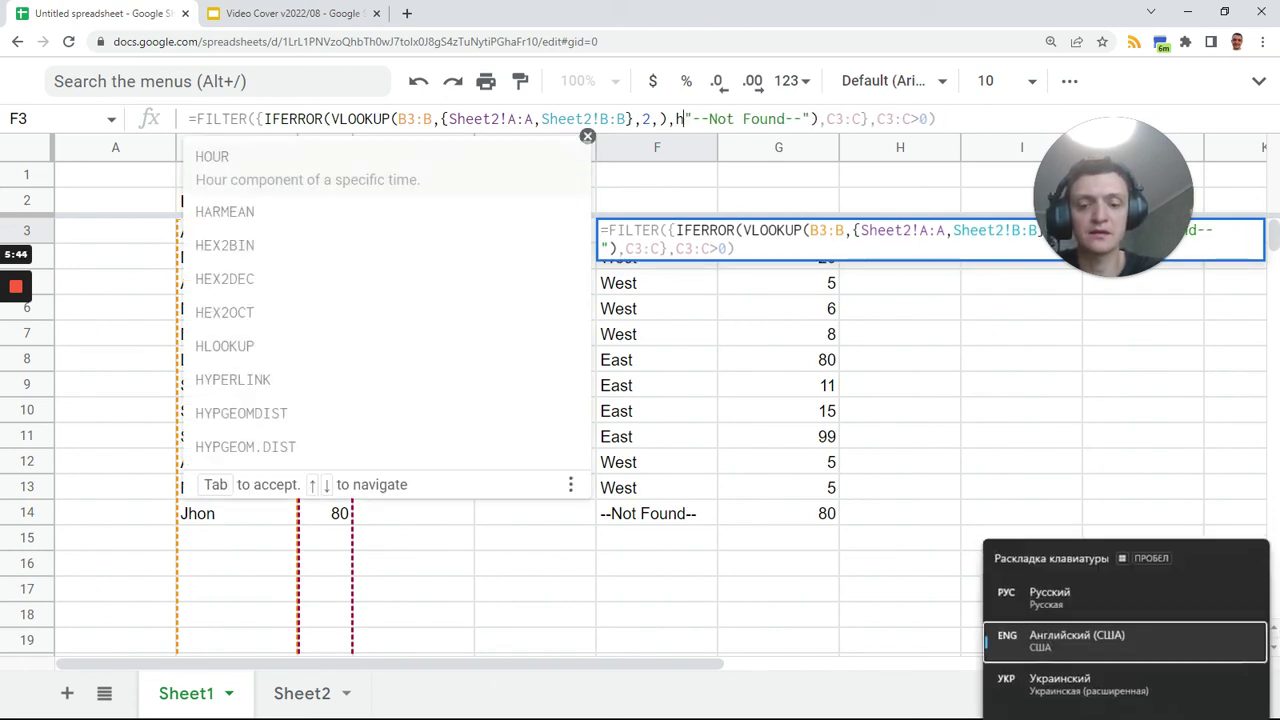
{"action": "type", "text": "y"}
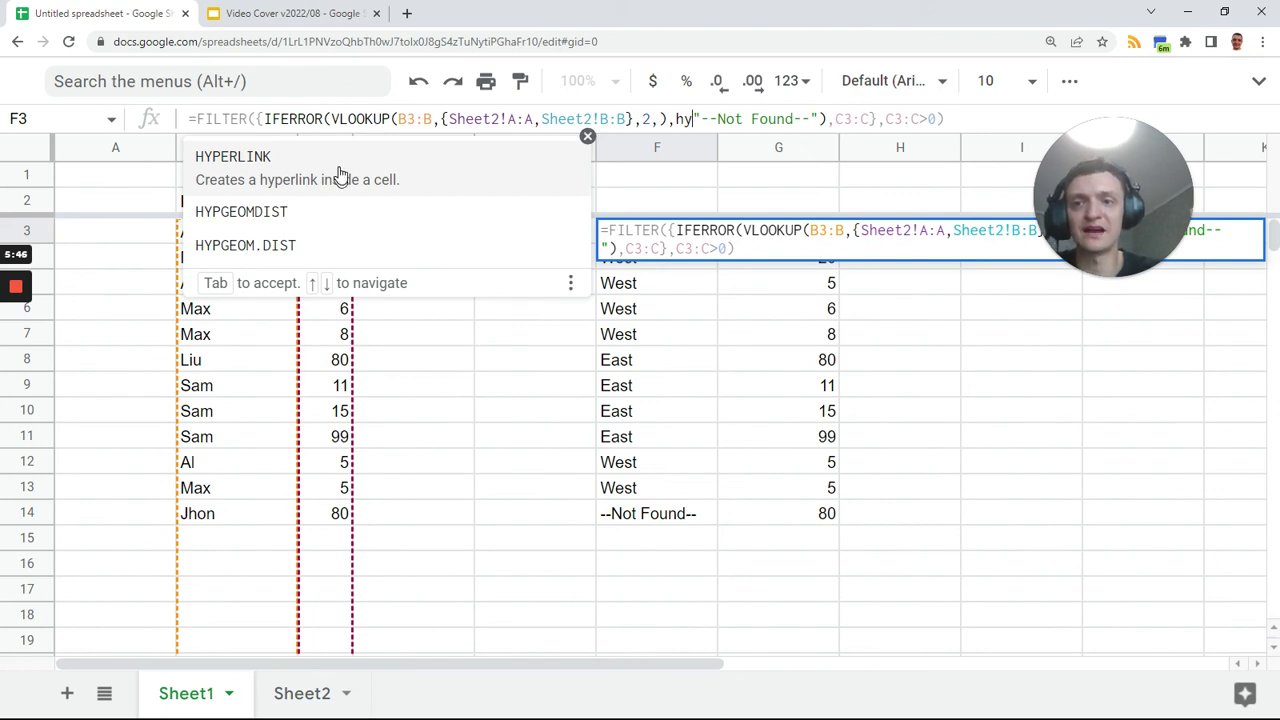
{"action": "key", "text": "Tab"}
{"action": "type", "text": "\"#gid=1005160534"}
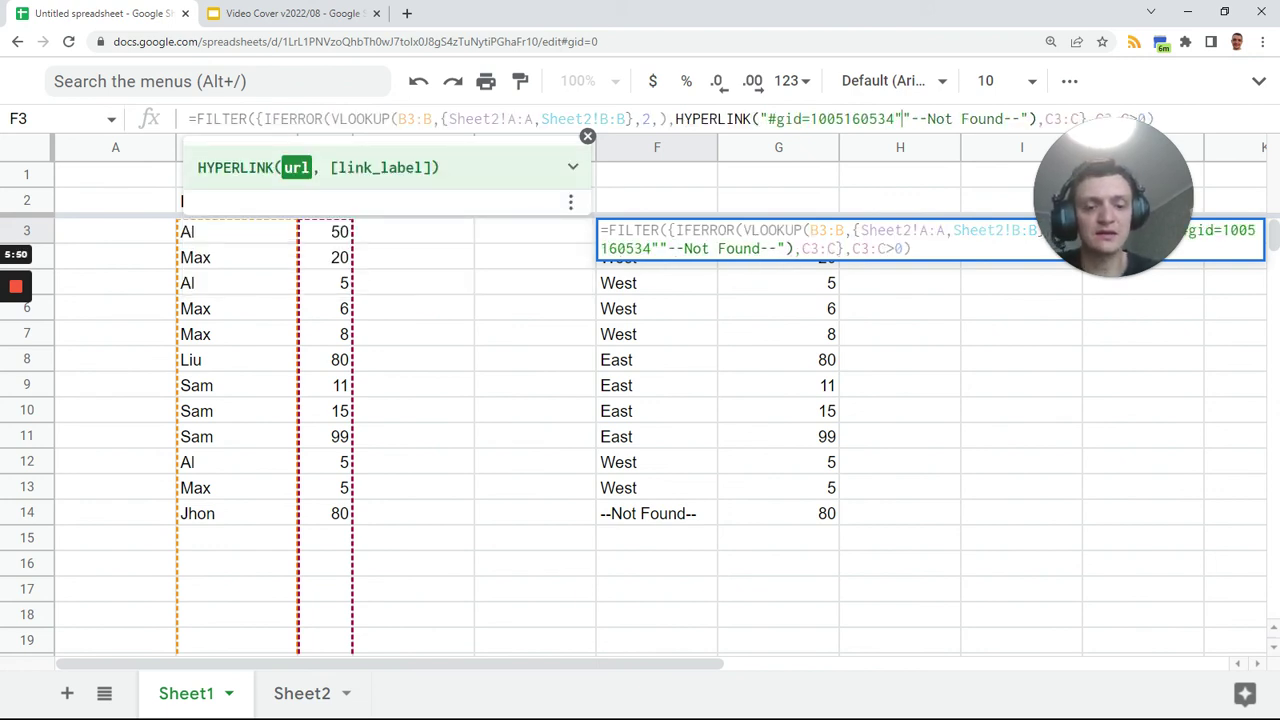
{"action": "type", "text": "\",\"--Not Found--\""}
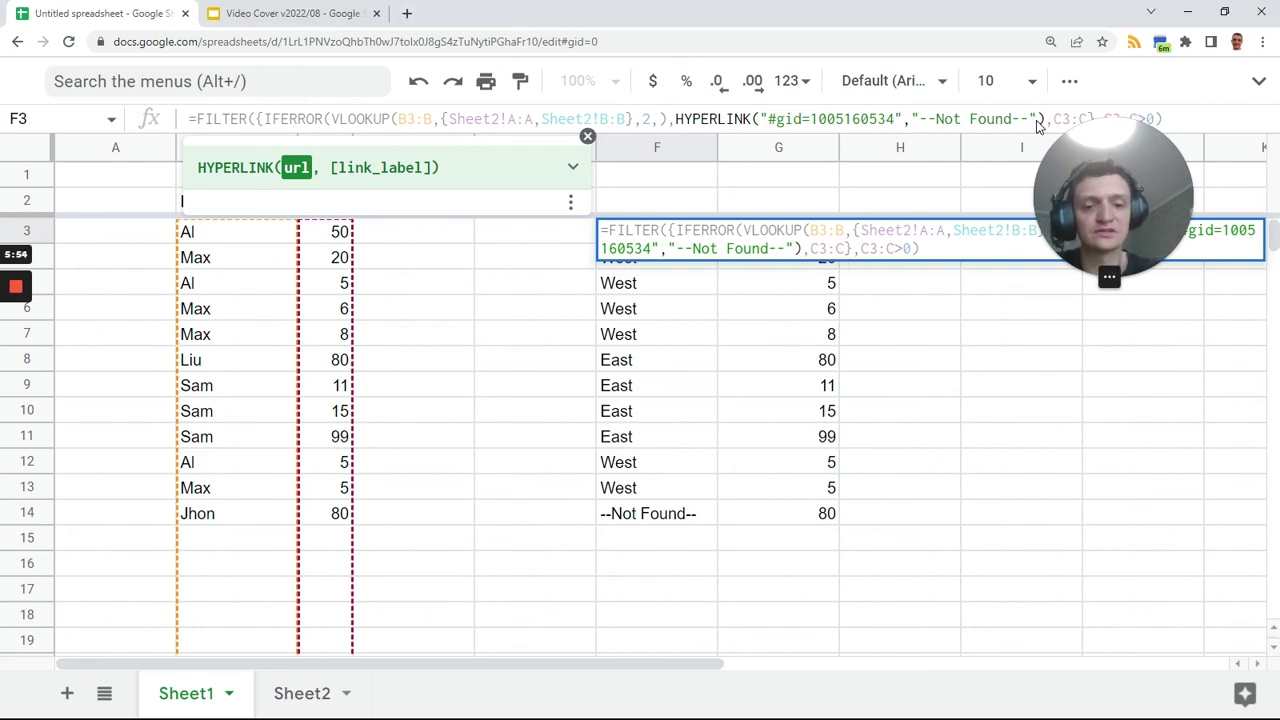
{"action": "type", "text": ")"}
{"action": "key", "text": "Return"}
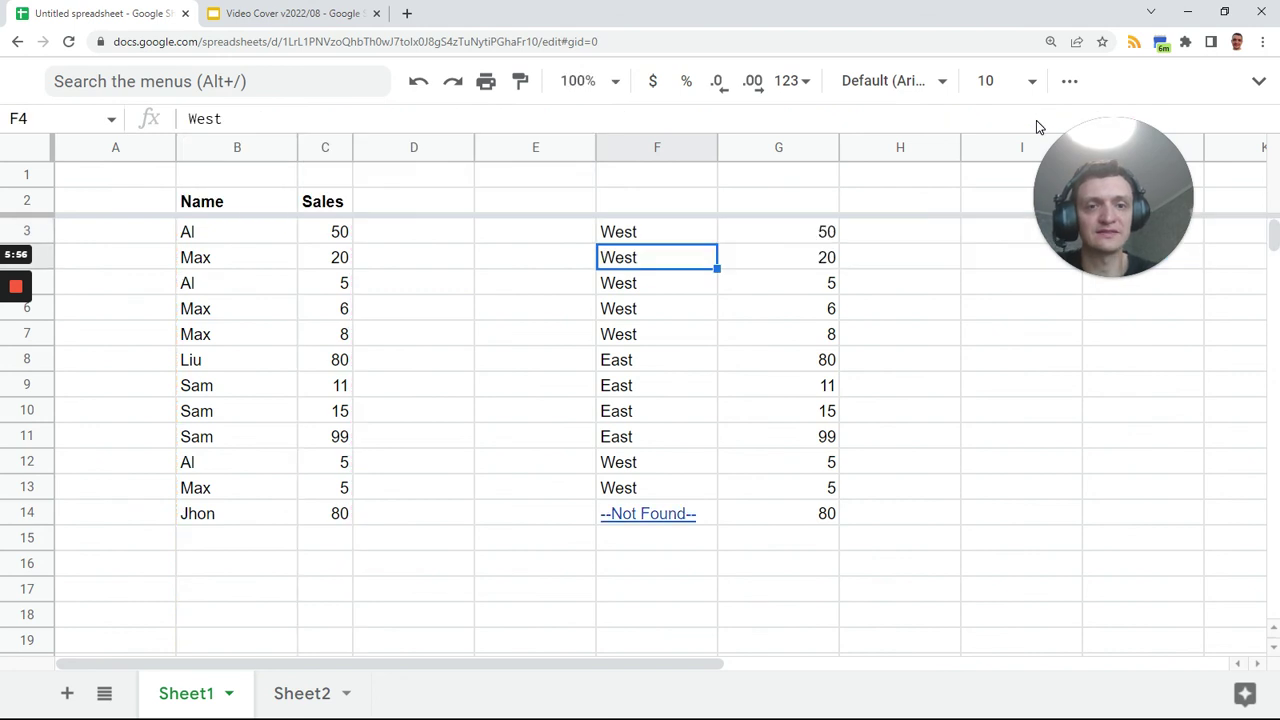
{"action": "left_click", "coordinate": [568, 440]}
{"action": "left_click", "coordinate": [636, 510]}
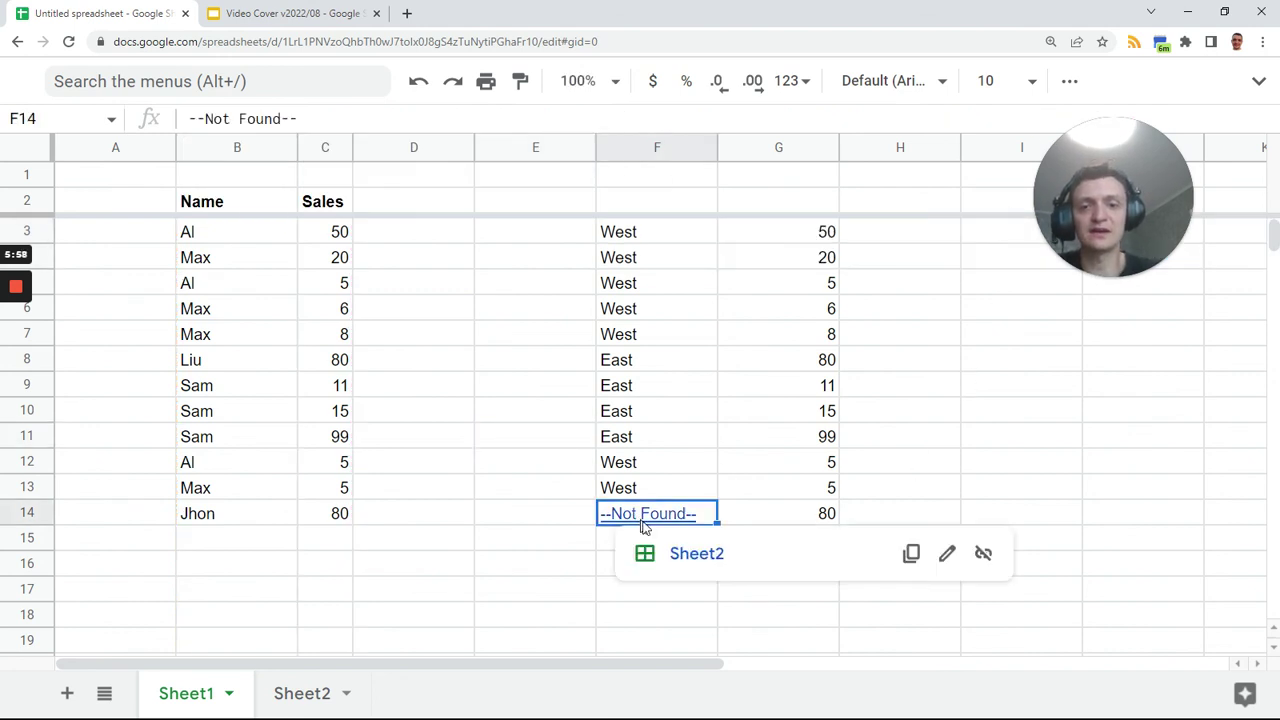
{"action": "left_click", "coordinate": [701, 563]}
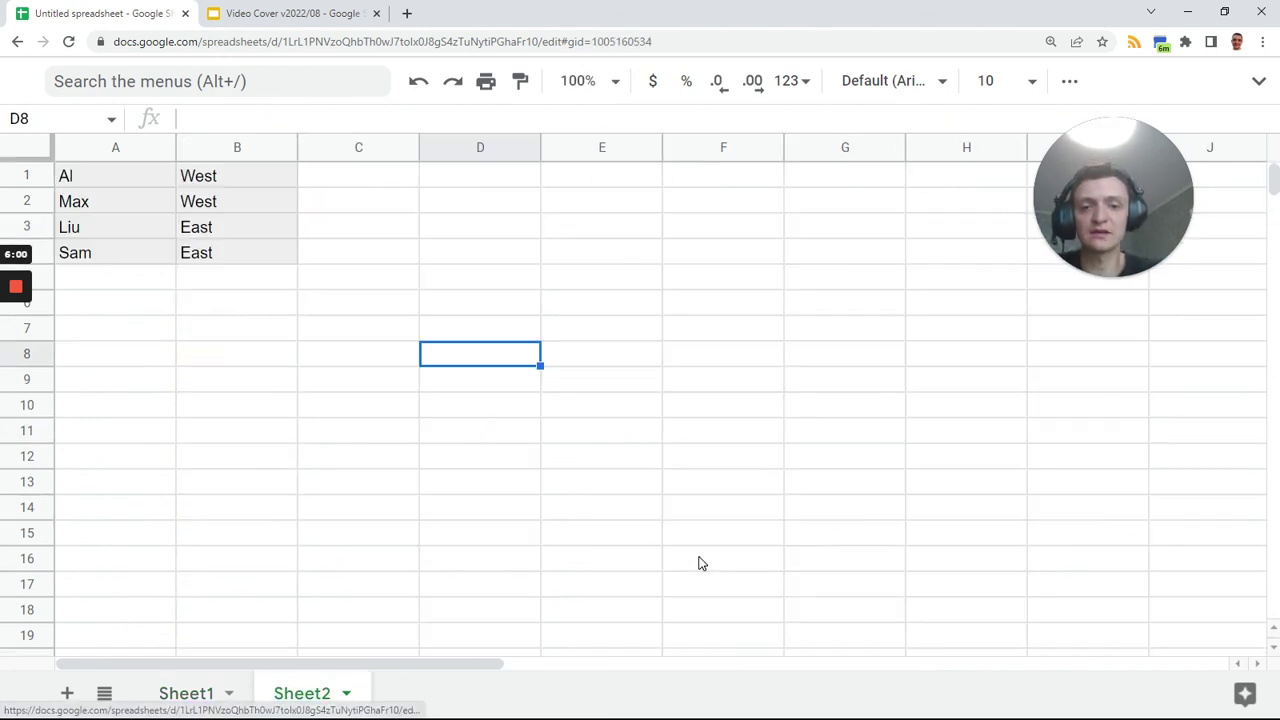
{"action": "left_click", "coordinate": [210, 694]}
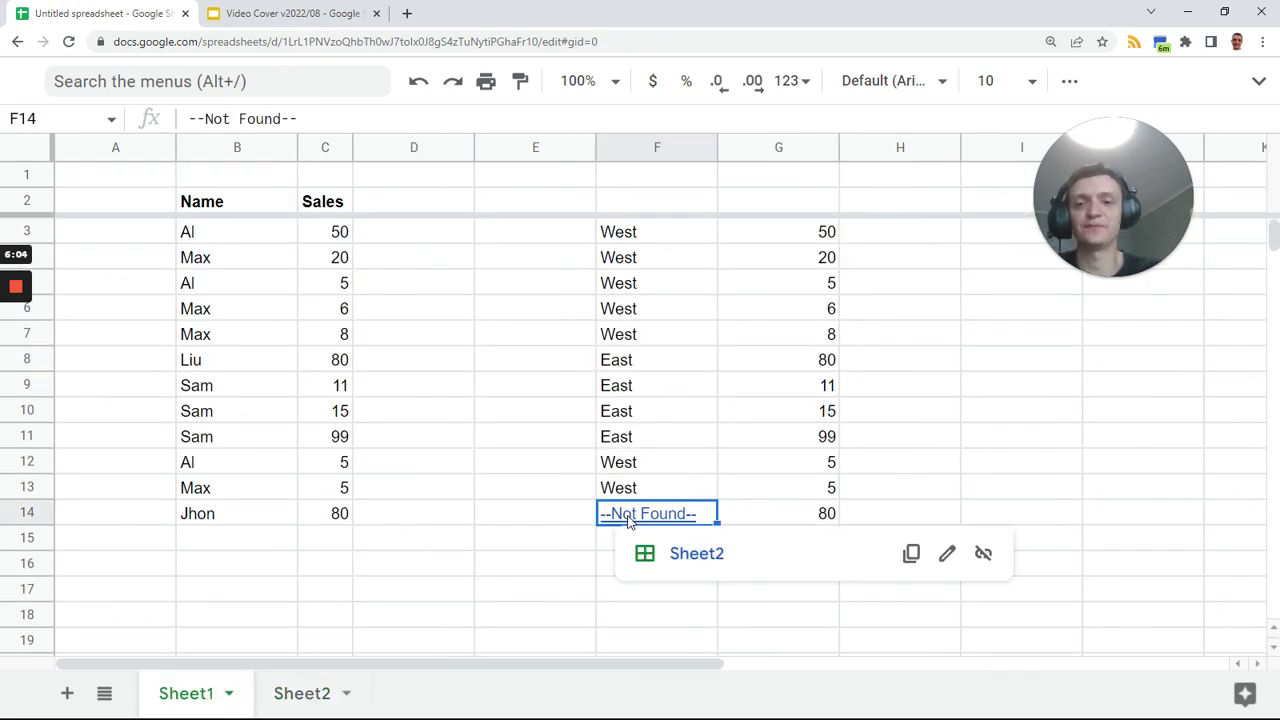
{"action": "left_click", "coordinate": [652, 236]}
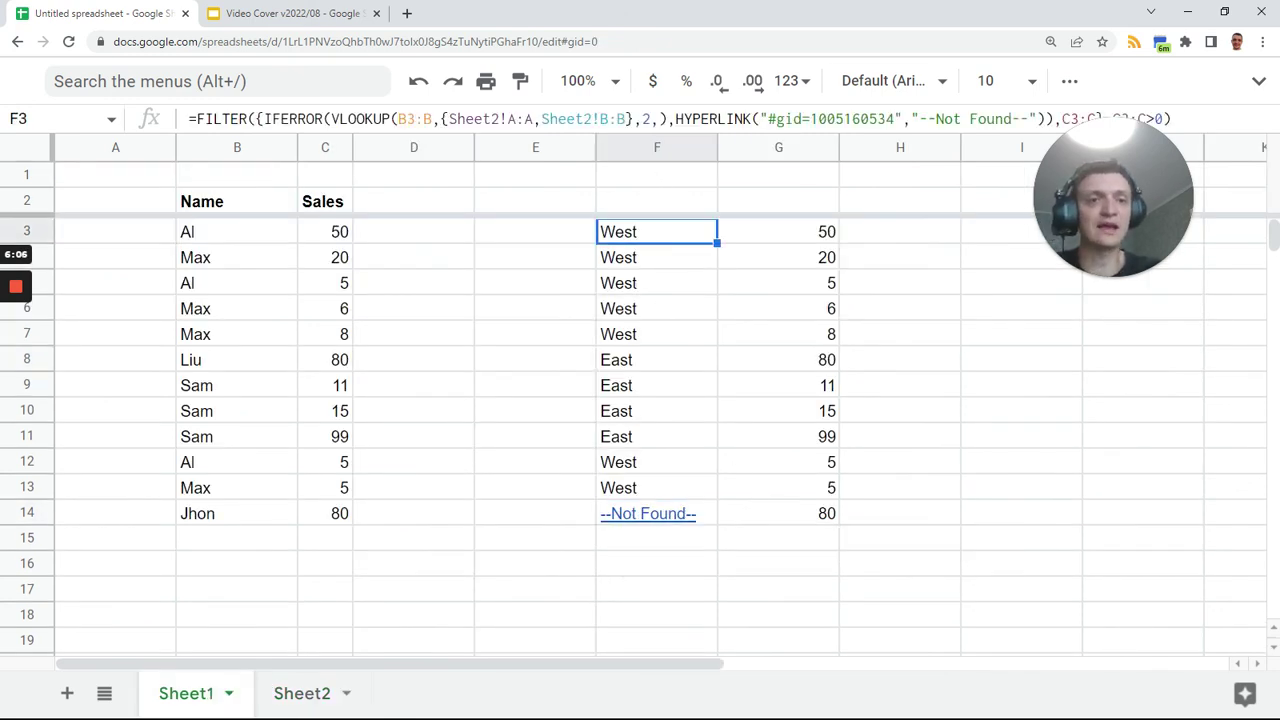
Append &B3:B to the HYPERLINK label so unmatched names follow --Not Found--
{"action": "left_click", "coordinate": [1030, 118]}
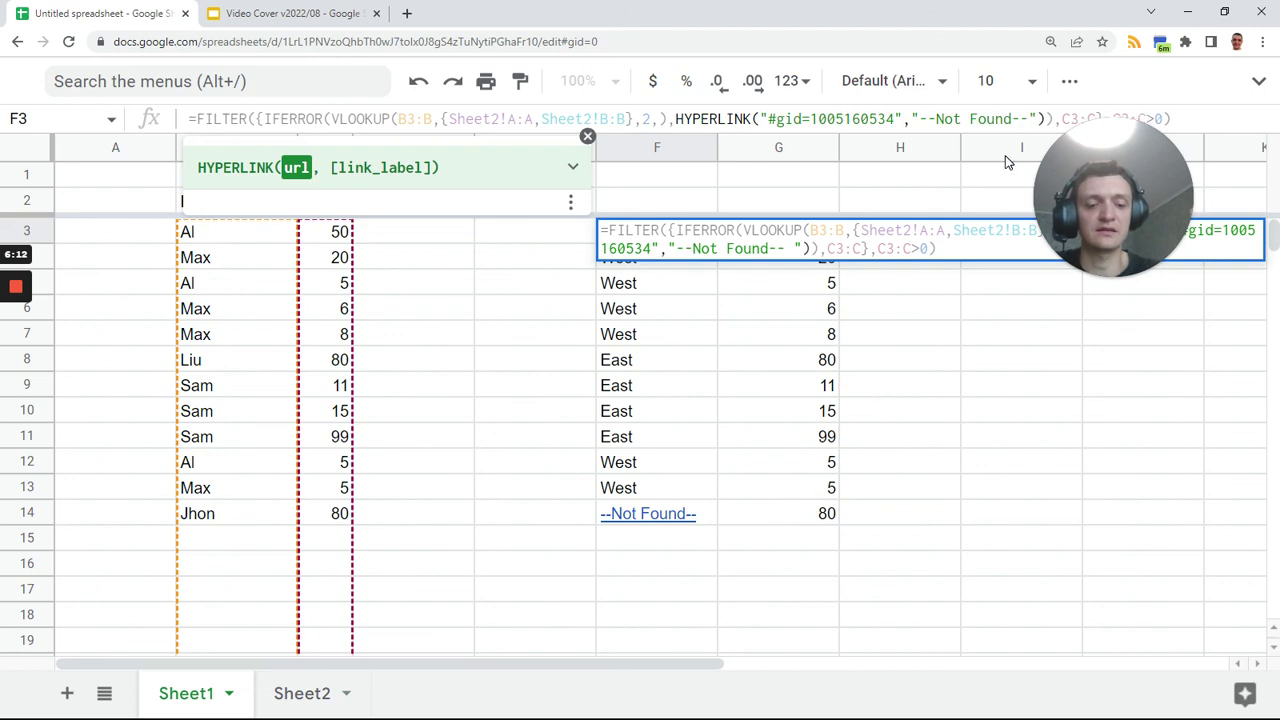
{"action": "key", "text": "BackSpace"}
{"action": "type", "text": "&"}
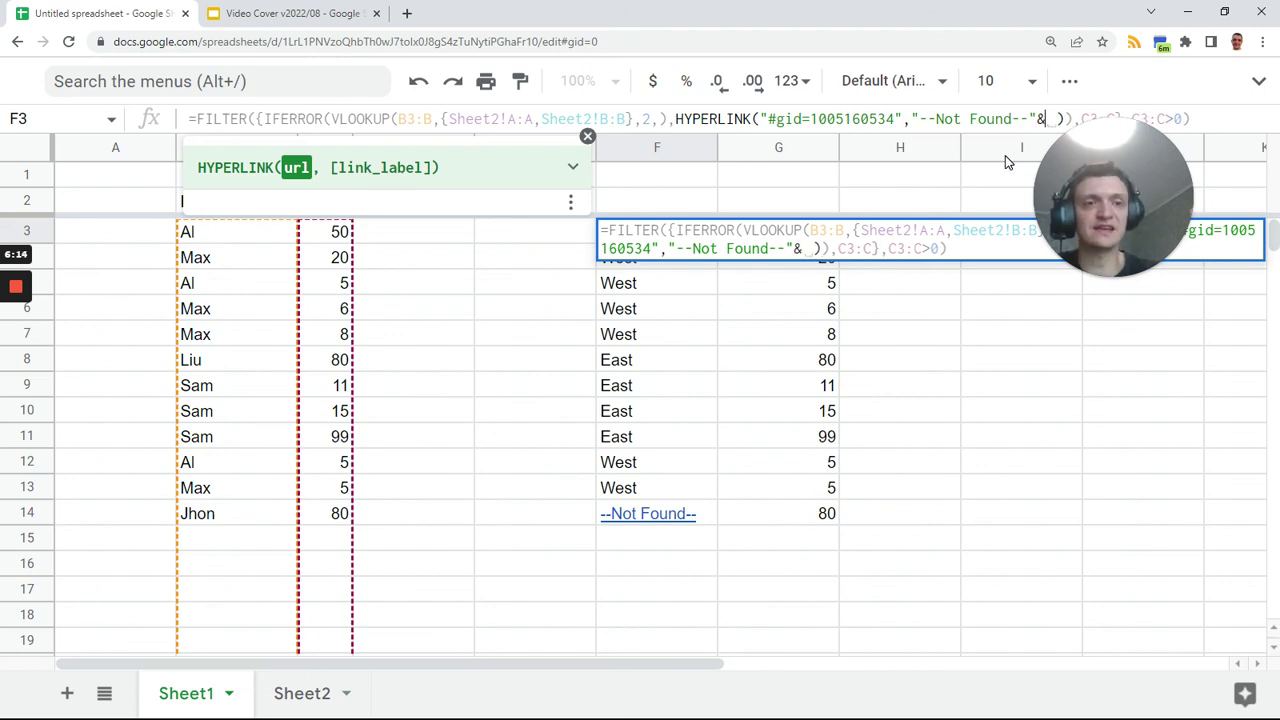
{"action": "left_click_drag", "start_coordinate": [205, 232], "coordinate": [208, 305]}
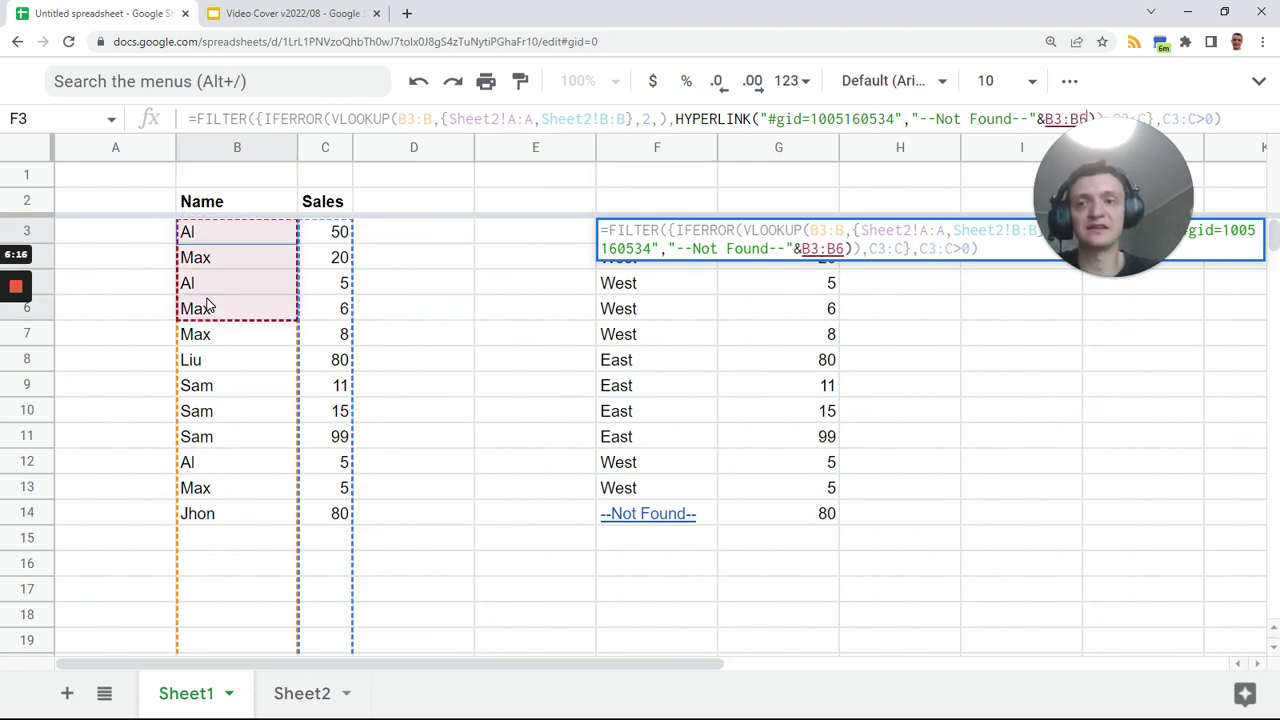
{"action": "key", "text": "BackSpace"}
{"action": "key", "text": "Return"}
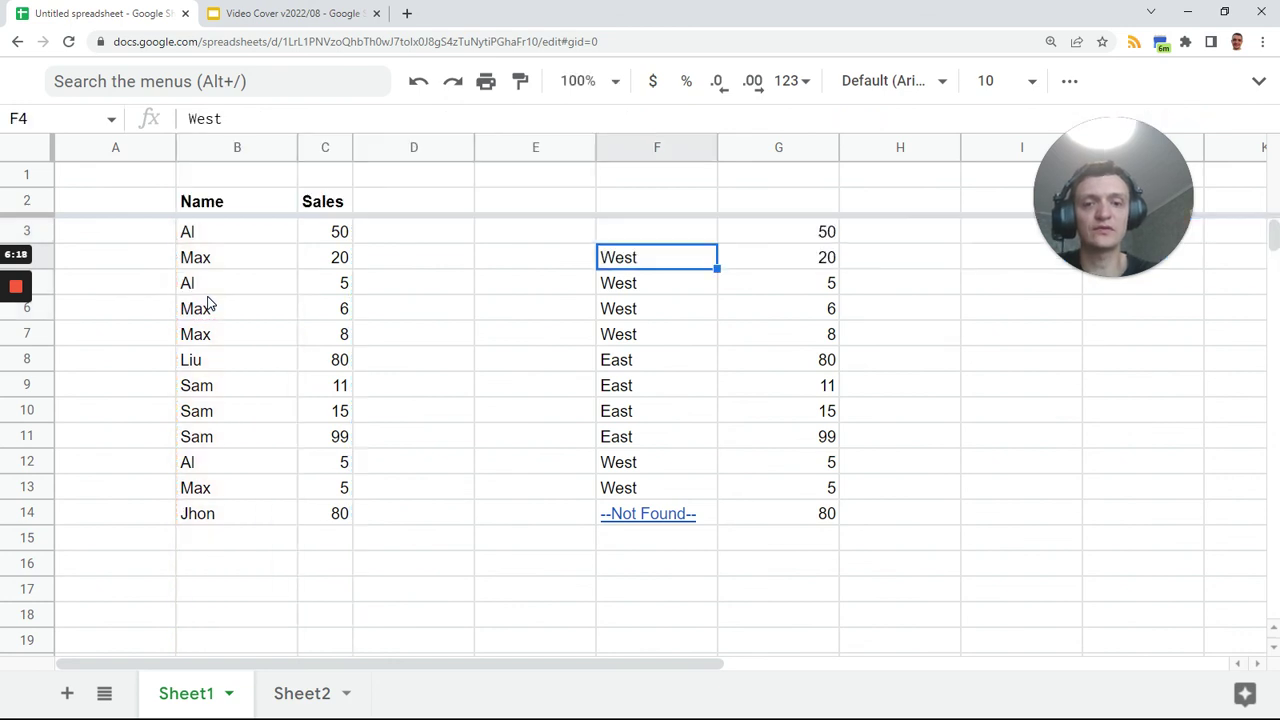
Follow F14's link to Sheet2 and enter Jhon as a new rep in A5
{"action": "left_click", "coordinate": [658, 516]}
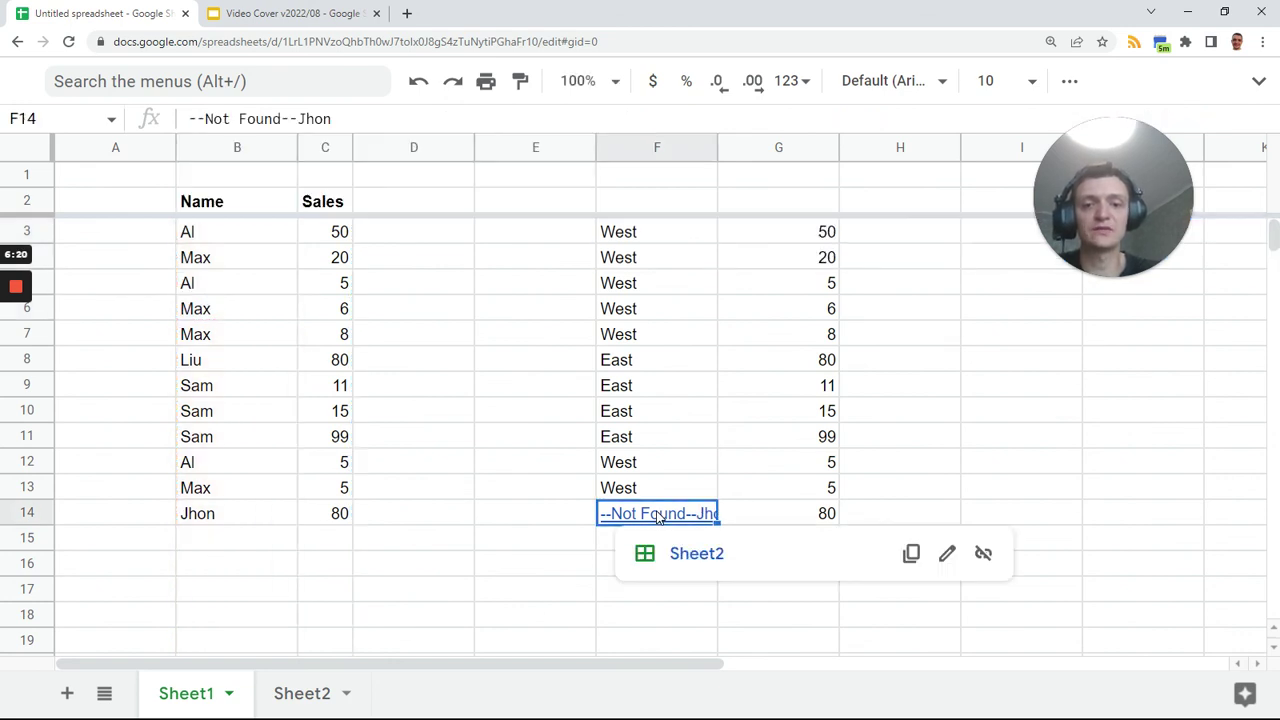
{"action": "left_click", "coordinate": [690, 555]}
{"action": "left_click", "coordinate": [116, 280]}
{"action": "type", "text": "--Not Found--Jhon"}
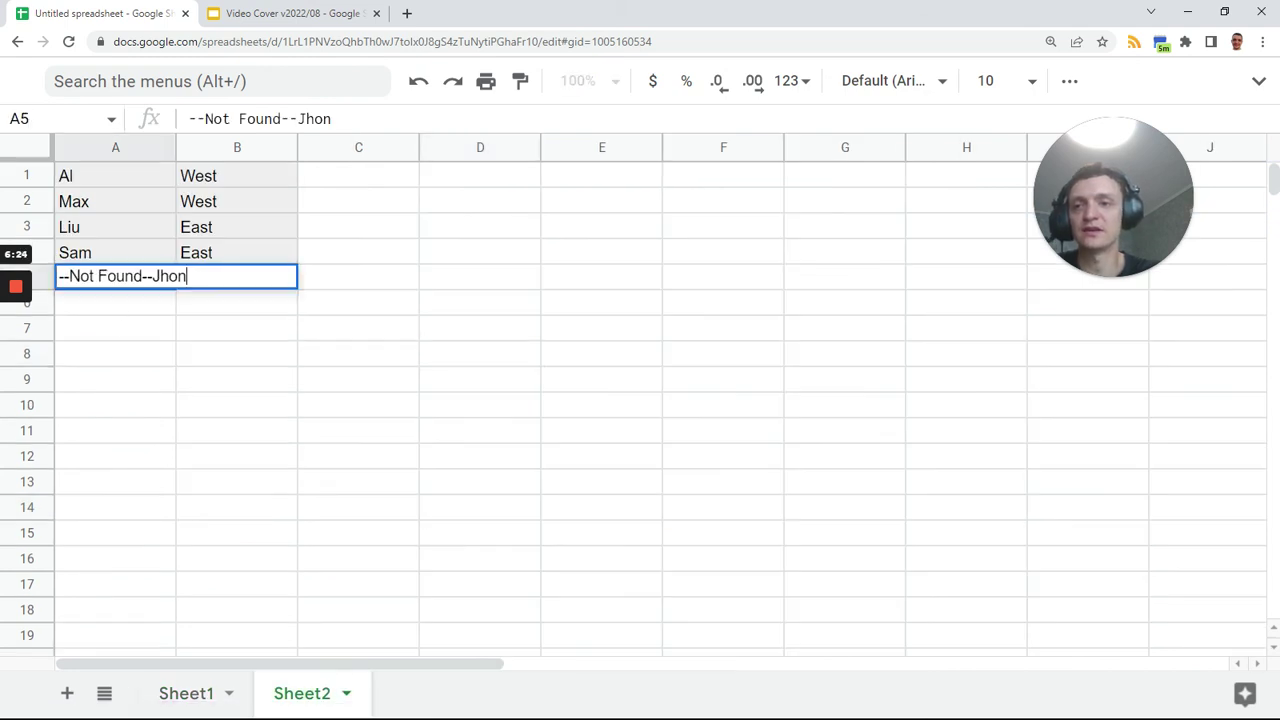
{"action": "left_click_drag", "start_coordinate": [152, 276], "coordinate": [44, 280]}
{"action": "key", "text": "BackSpace"}
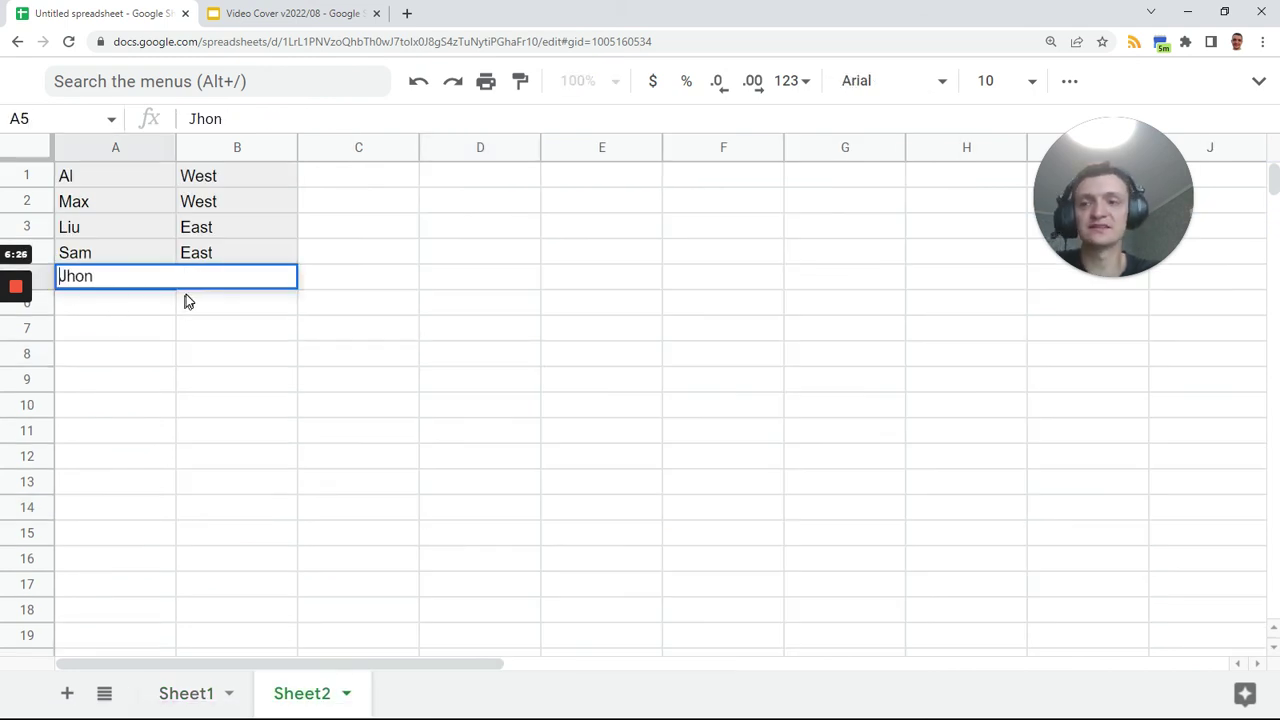
Fill East down into B5 for Jhon, then check Sheet1's refreshed region results
{"action": "left_click_drag", "start_coordinate": [208, 258], "coordinate": [220, 289]}
{"action": "key", "text": "ctrl+d"}
{"action": "left_click", "coordinate": [209, 354]}
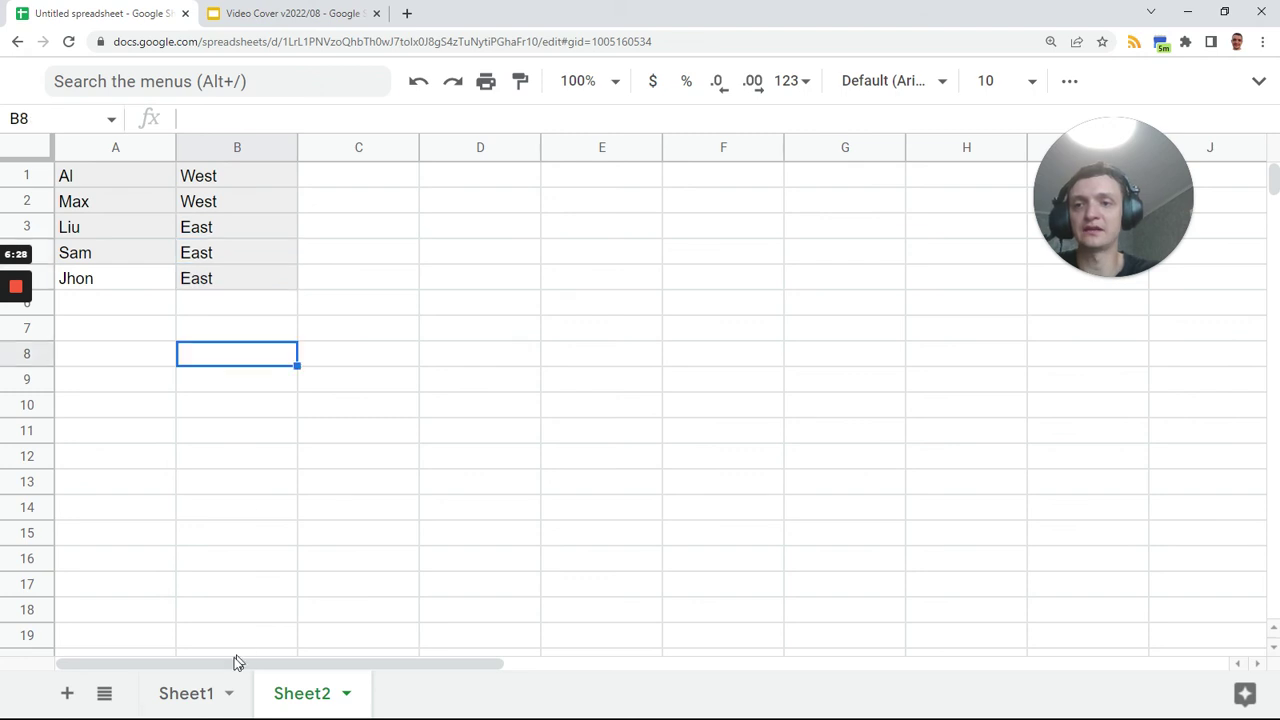
{"action": "key", "text": "ctrl+shift+Page_Up"}
{"action": "left_click", "coordinate": [660, 492]}
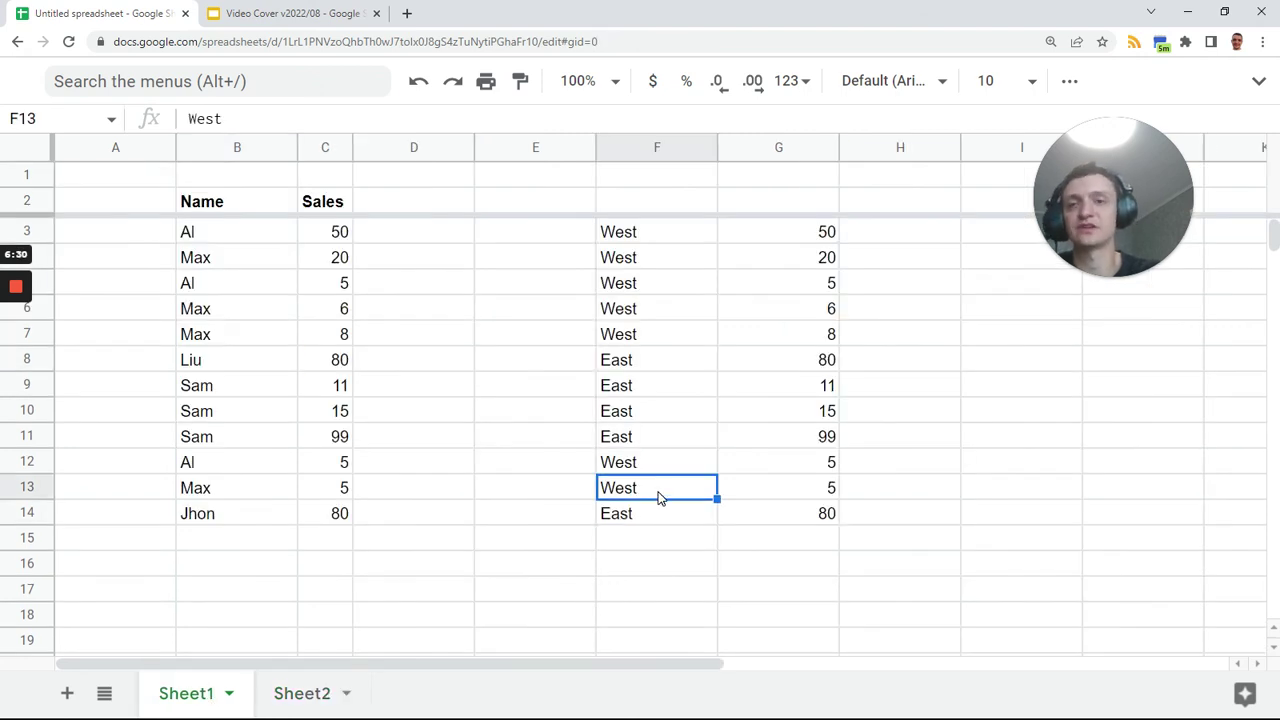
{"action": "left_click", "coordinate": [654, 234]}
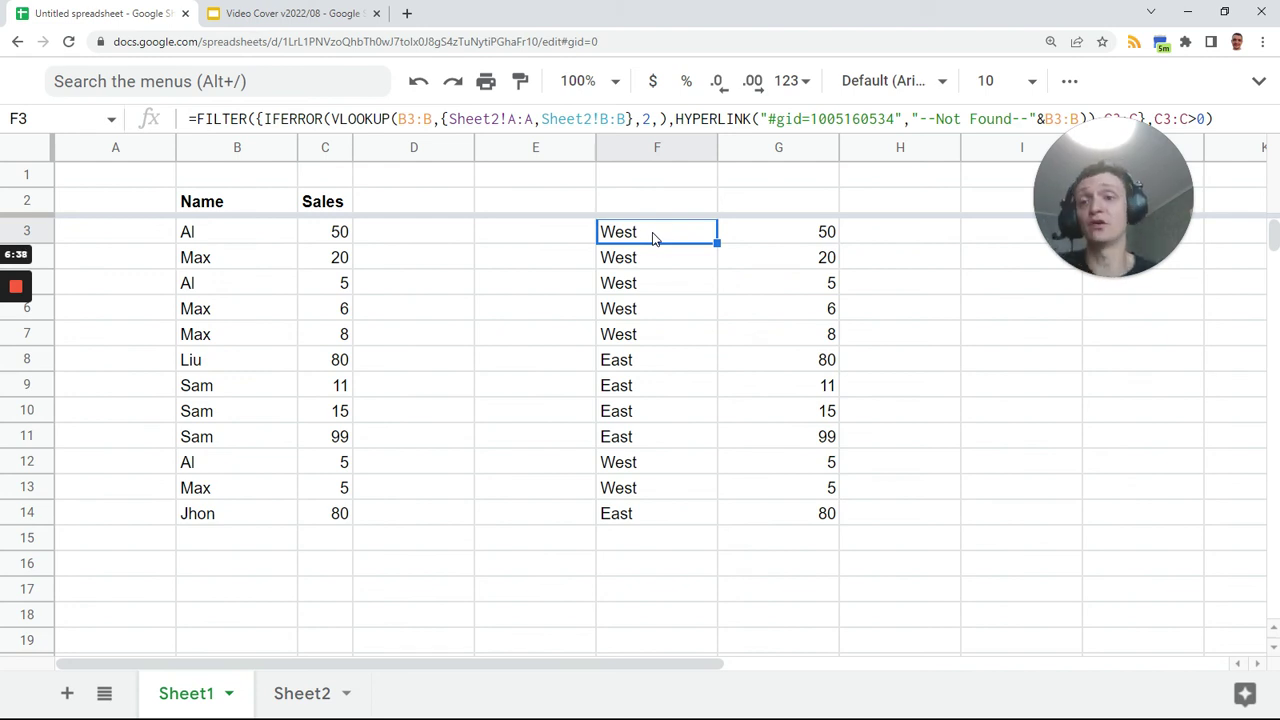
{"action": "left_click", "coordinate": [210, 263]}
{"action": "left_click", "coordinate": [228, 385]}
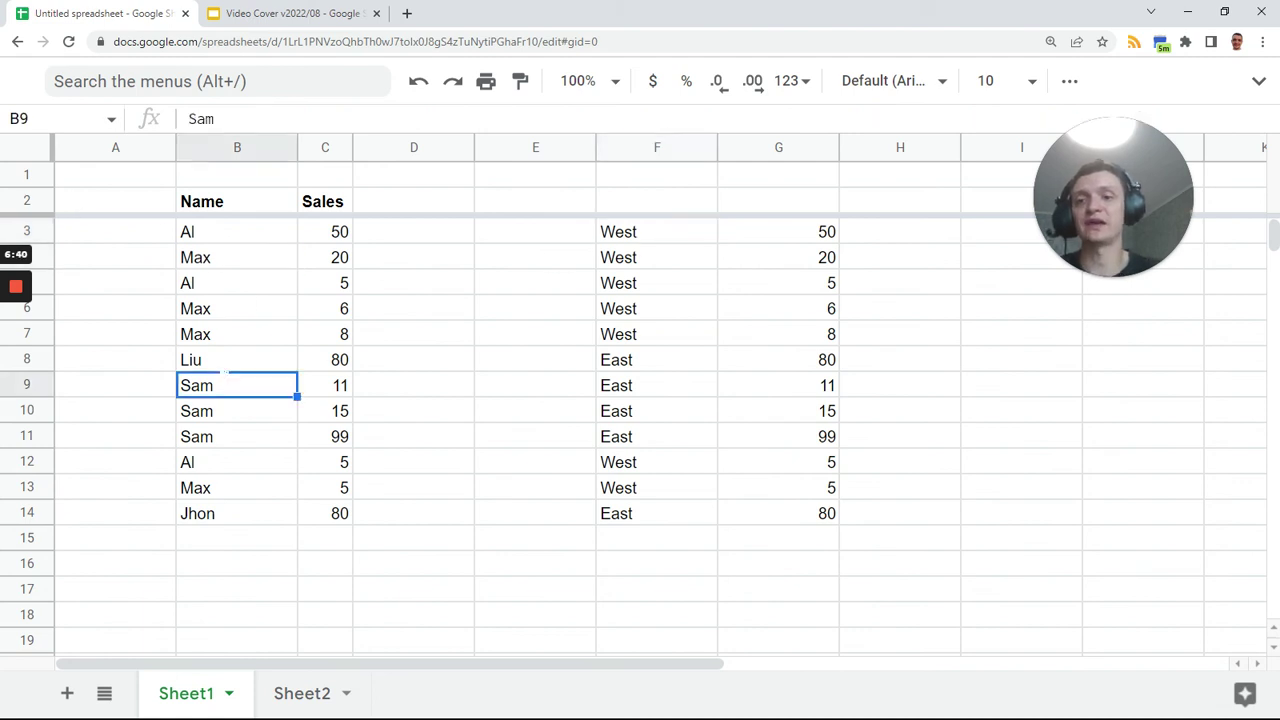